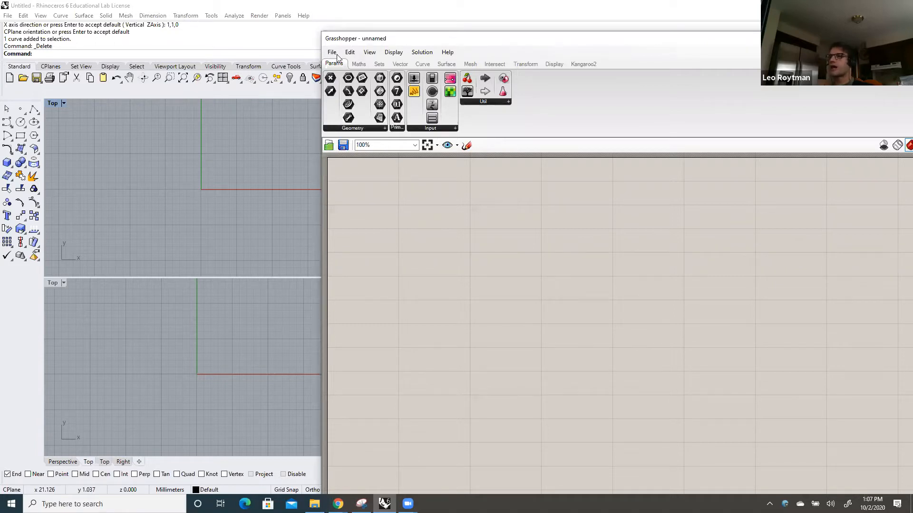
pyautogui.click(601, 85)
pyautogui.moveTo(622, 42); pyautogui.dragTo(614, 31)
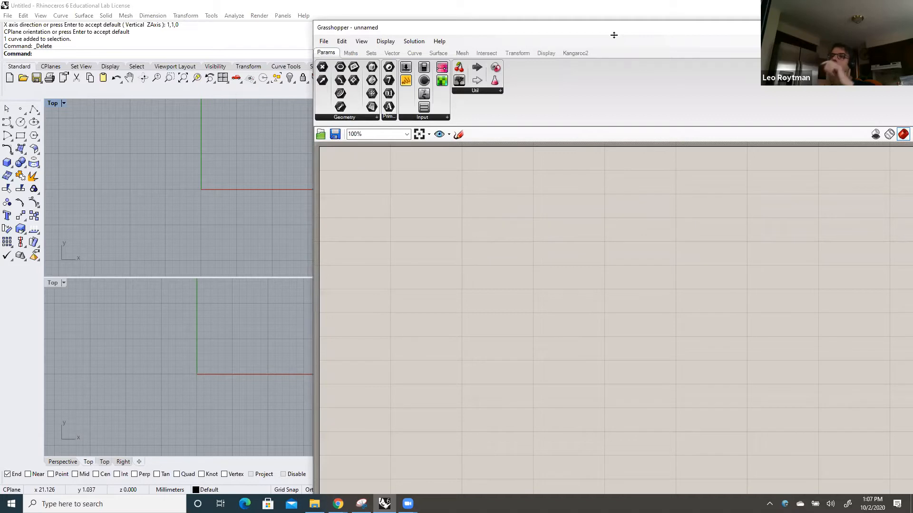
pyautogui.moveTo(614, 35); pyautogui.dragTo(569, 24)
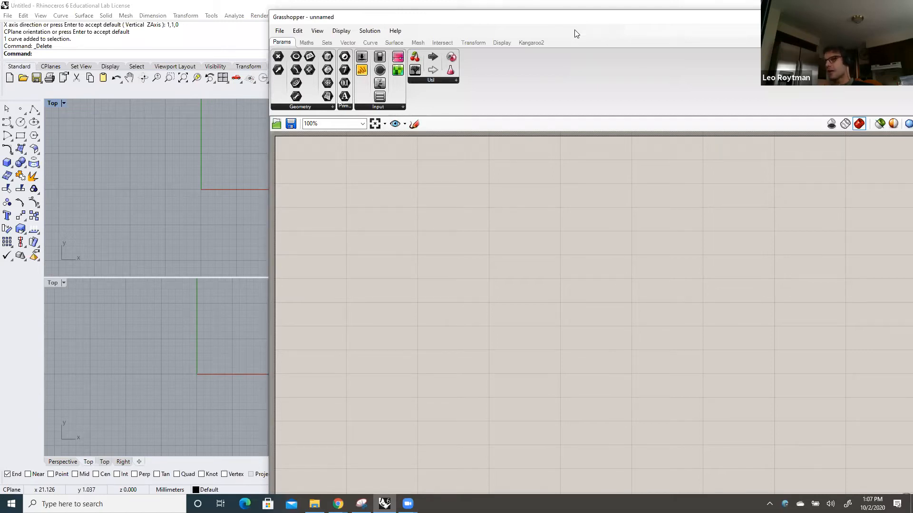
pyautogui.moveTo(581, 23); pyautogui.dragTo(577, 34)
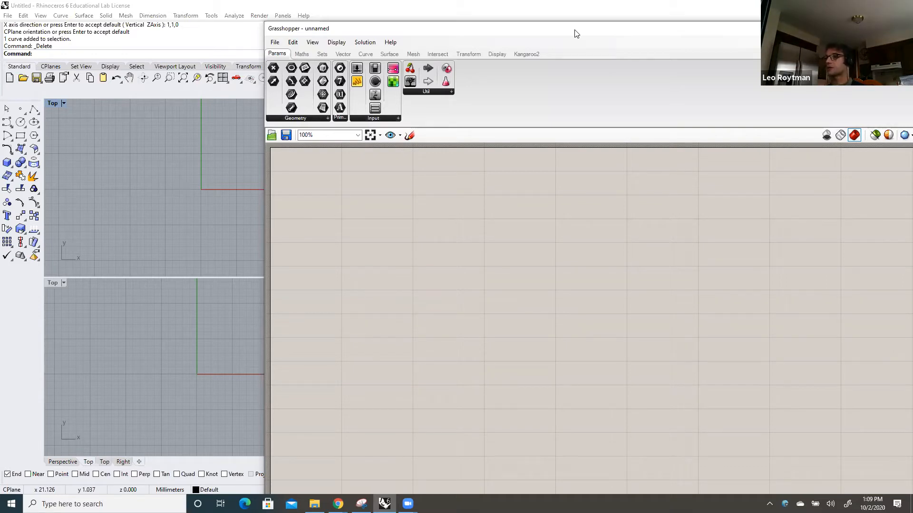
pyautogui.moveTo(548, 30); pyautogui.dragTo(551, 43)
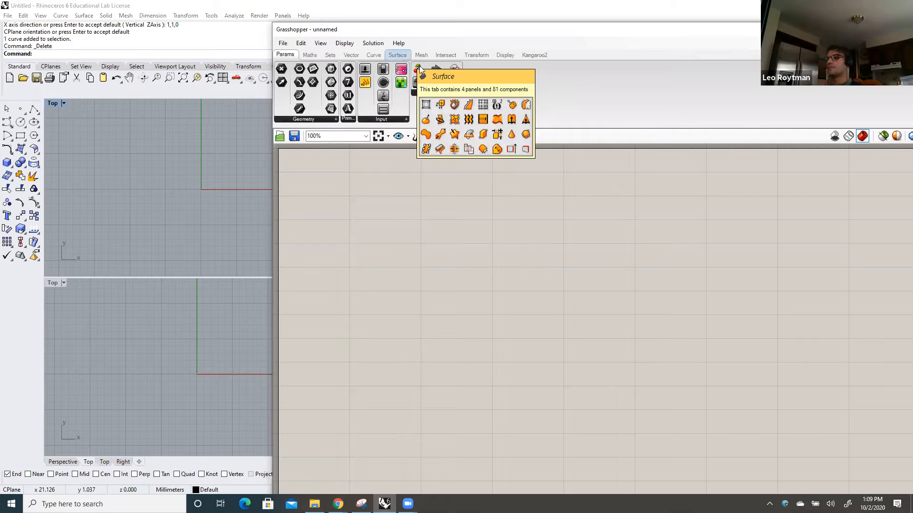
# Place a Sphere component from the surface primitives near the upper middle of the Grasshopper canvas
pyautogui.click(403, 57)
pyautogui.click(448, 93)
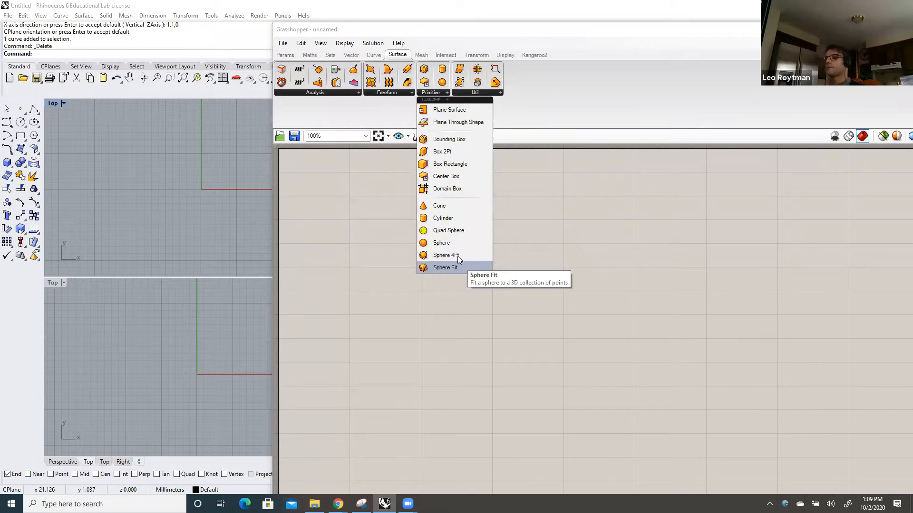
pyautogui.moveTo(449, 244); pyautogui.dragTo(509, 273)
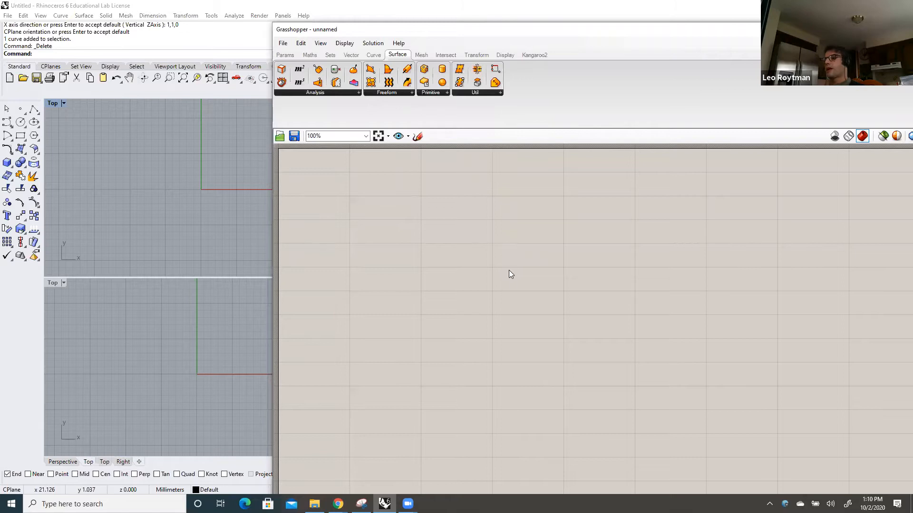
pyautogui.click(509, 270)
pyautogui.click(509, 271)
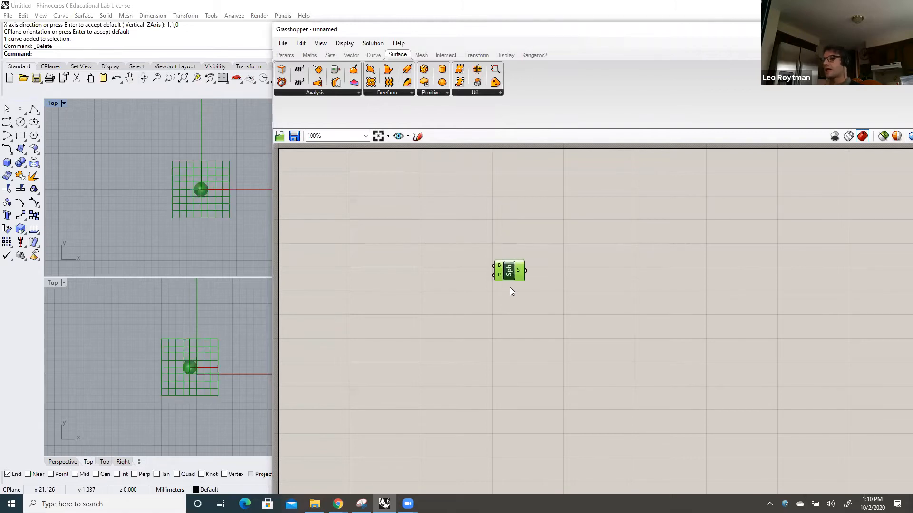
pyautogui.moveTo(514, 276); pyautogui.dragTo(504, 250)
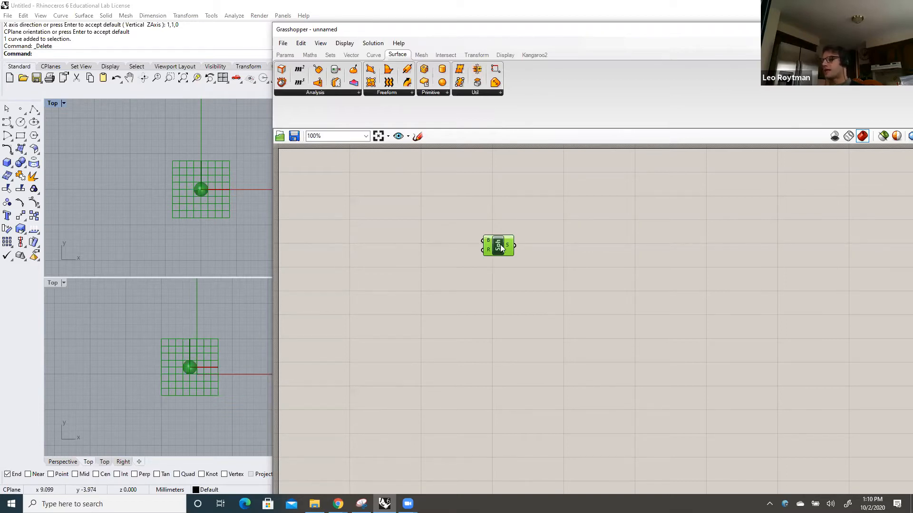
pyautogui.moveTo(501, 247); pyautogui.dragTo(512, 258)
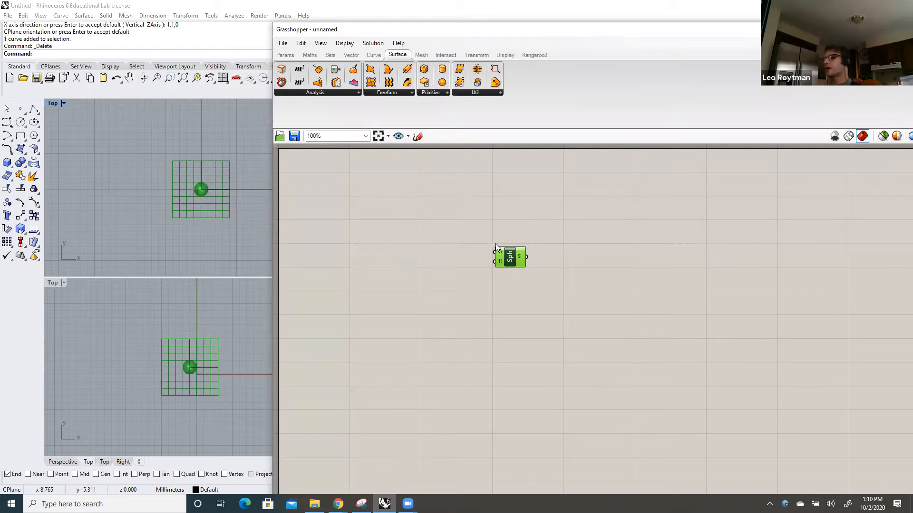
# Check the number stored in the Sphere component's radius input without changing it
pyautogui.moveTo(500, 251)
pyautogui.rightClick(501, 263)
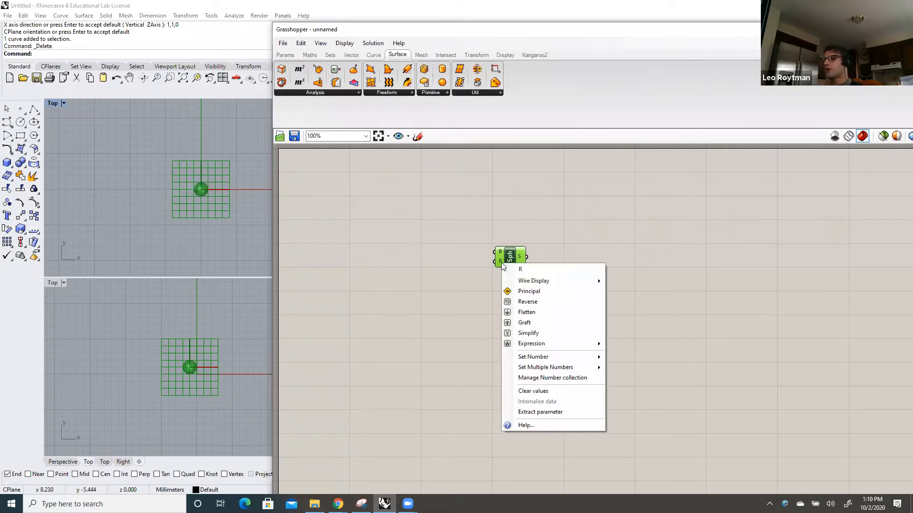
pyautogui.moveTo(542, 360)
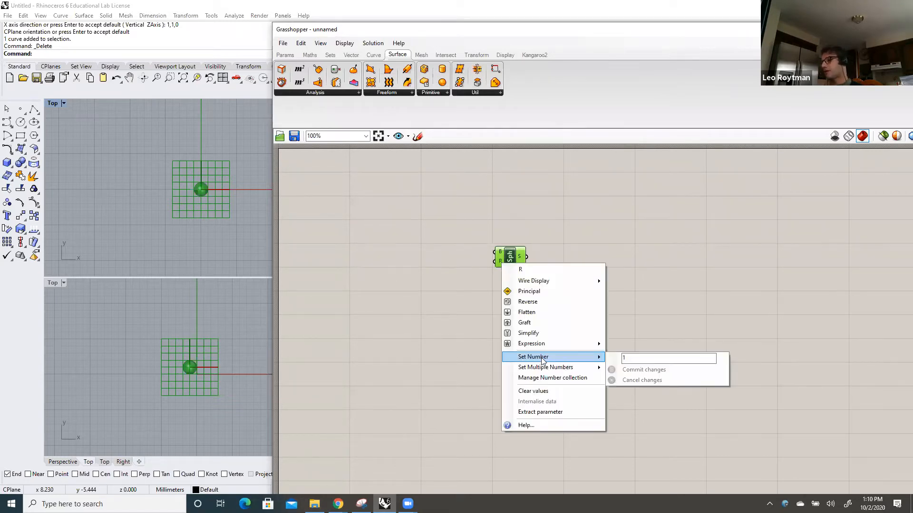
pyautogui.click(460, 350)
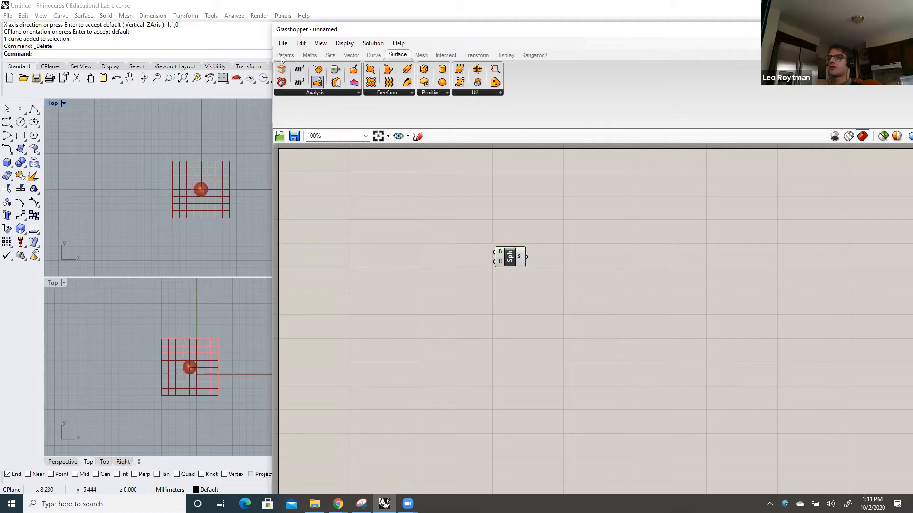
# Add a Number Slider to the canvas below and left of the Sphere component and set it to 0.260
pyautogui.scroll(5, 292, 85)
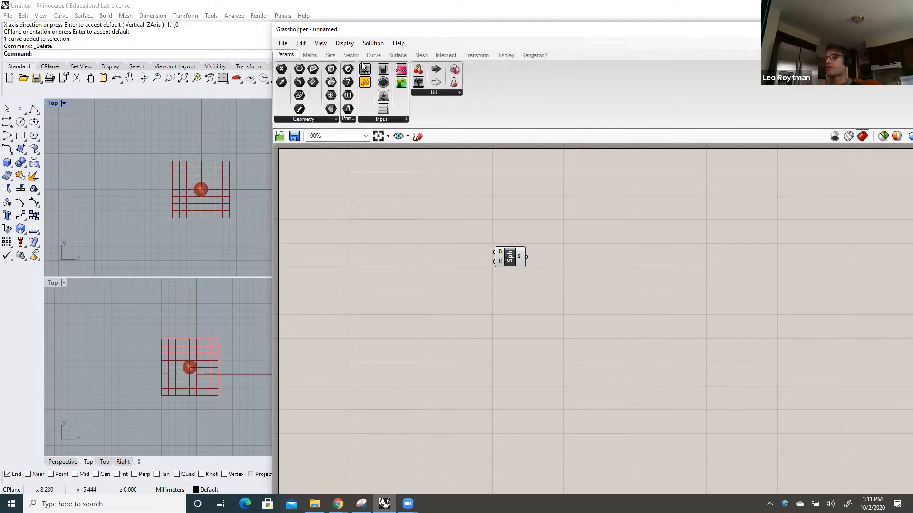
pyautogui.click(406, 120)
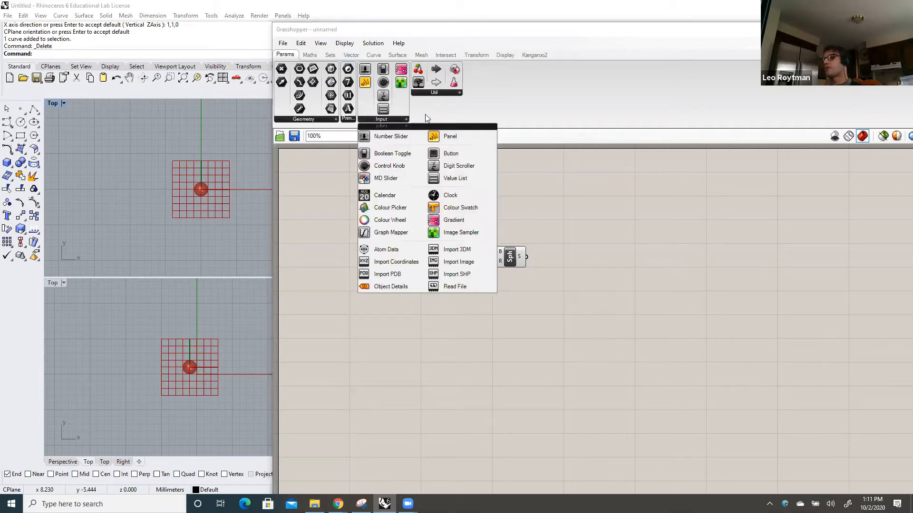
pyautogui.click(426, 115)
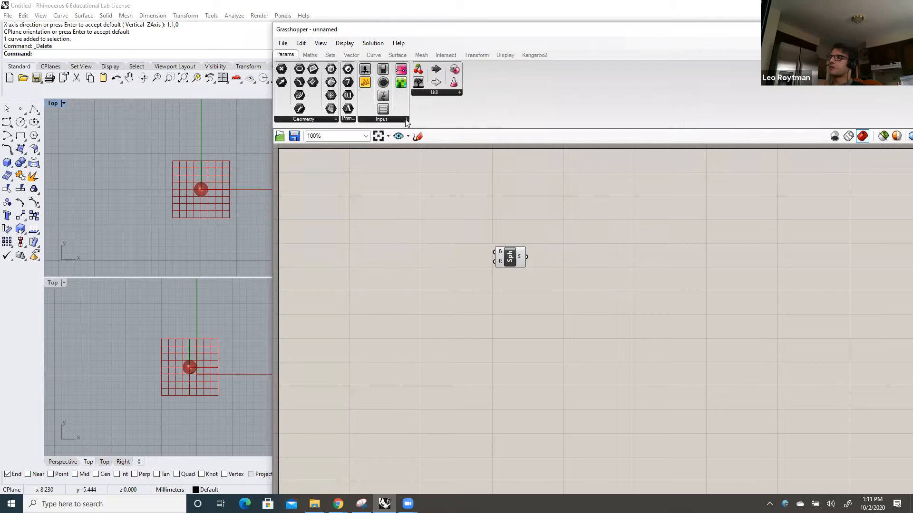
pyautogui.moveTo(365, 71); pyautogui.dragTo(428, 301)
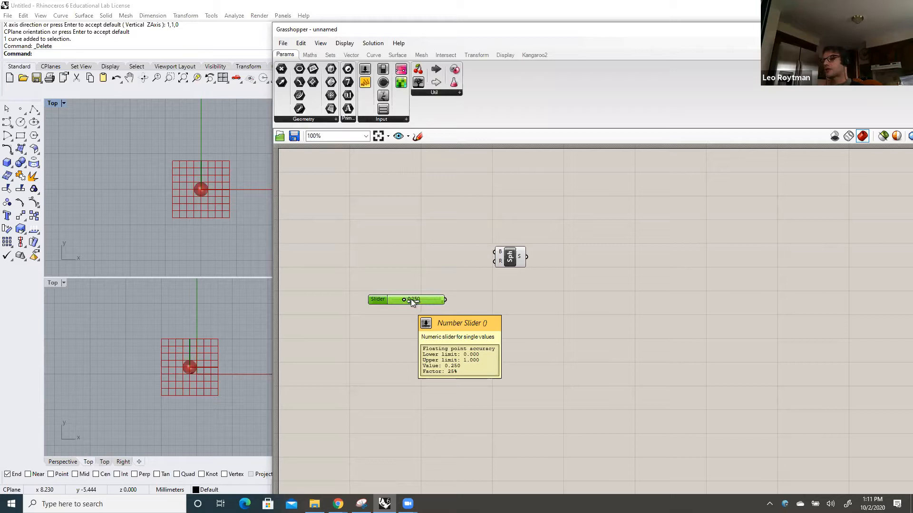
pyautogui.moveTo(404, 300)
pyautogui.mouseDown()
pyautogui.moveTo(428, 299)
pyautogui.moveTo(406, 299)
pyautogui.mouseUp()
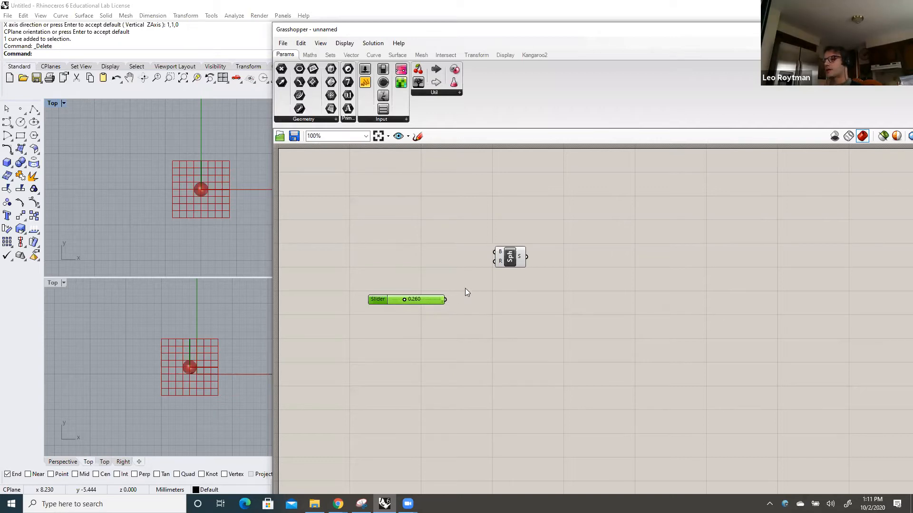
# Connect the slider to the Sphere component's R input and set the radius to 0.670
pyautogui.moveTo(445, 299); pyautogui.dragTo(488, 262)
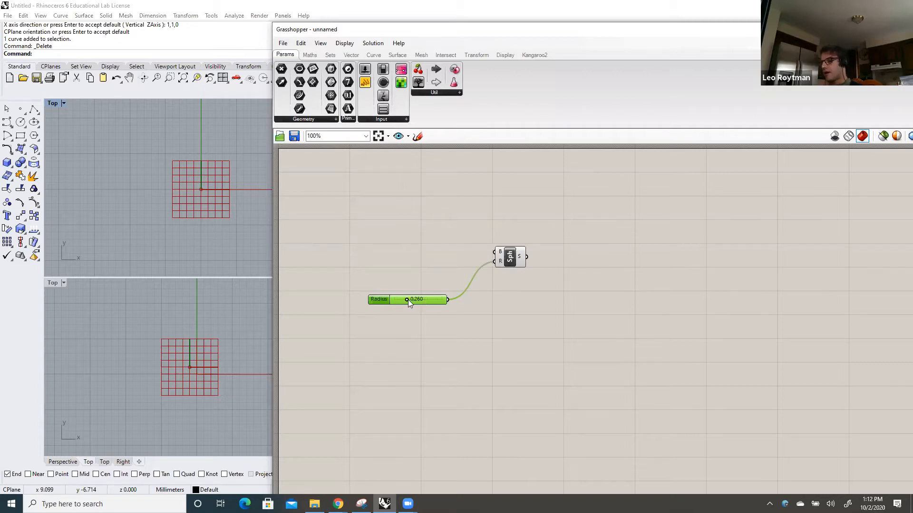
pyautogui.moveTo(405, 299)
pyautogui.mouseDown()
pyautogui.moveTo(434, 300)
pyautogui.moveTo(414, 301)
pyautogui.moveTo(424, 301)
pyautogui.mouseUp()
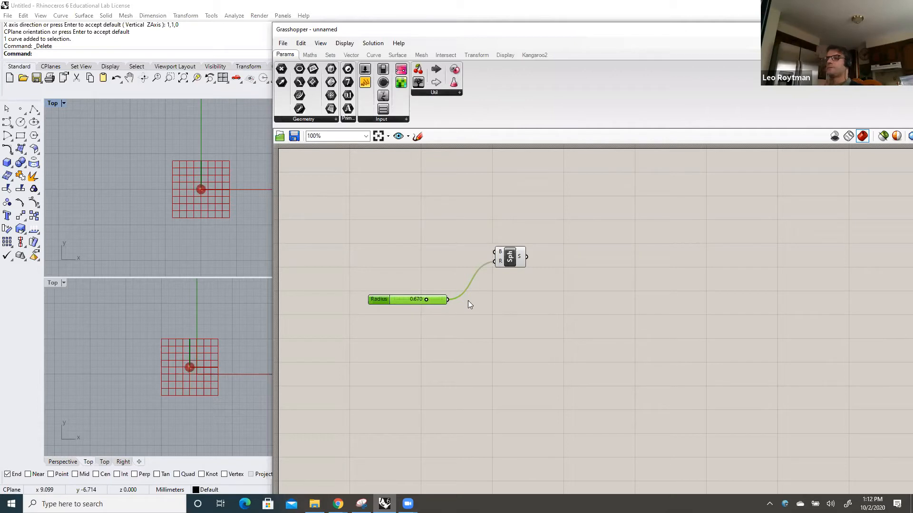
pyautogui.click(505, 253)
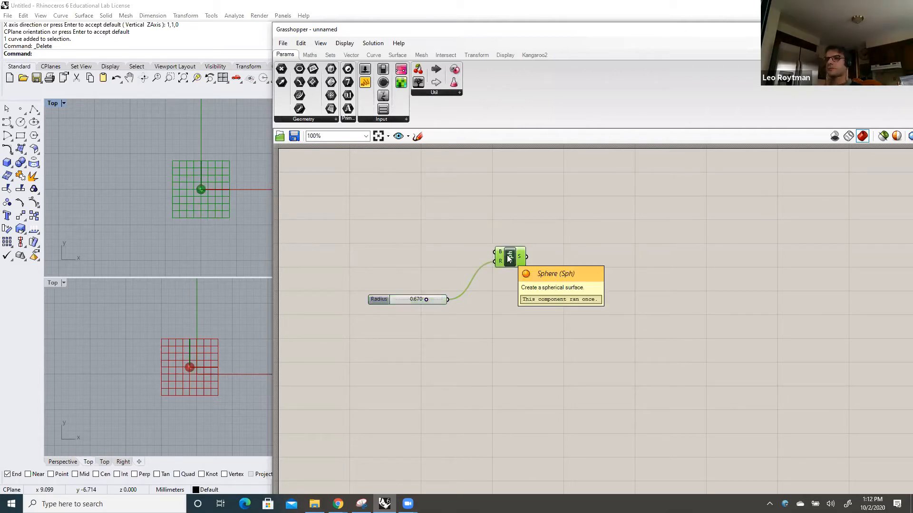
pyautogui.moveTo(505, 252); pyautogui.dragTo(508, 258)
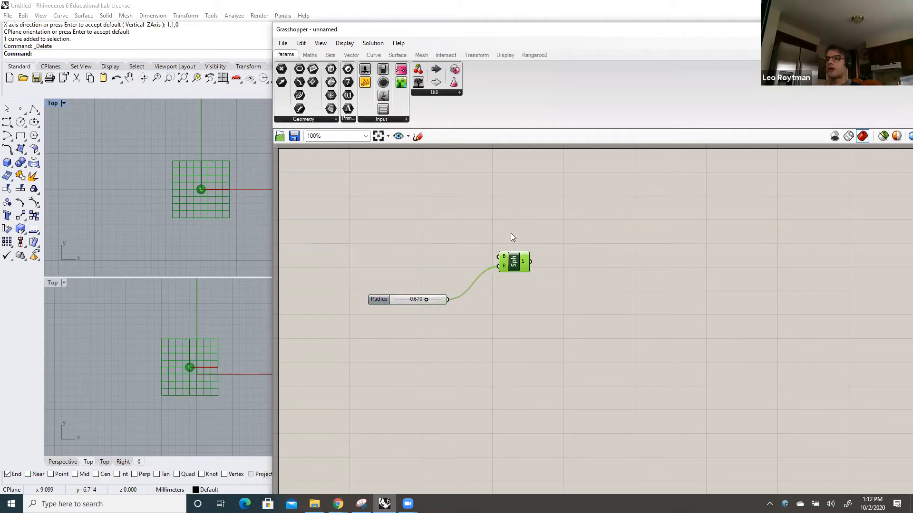
pyautogui.click(475, 232)
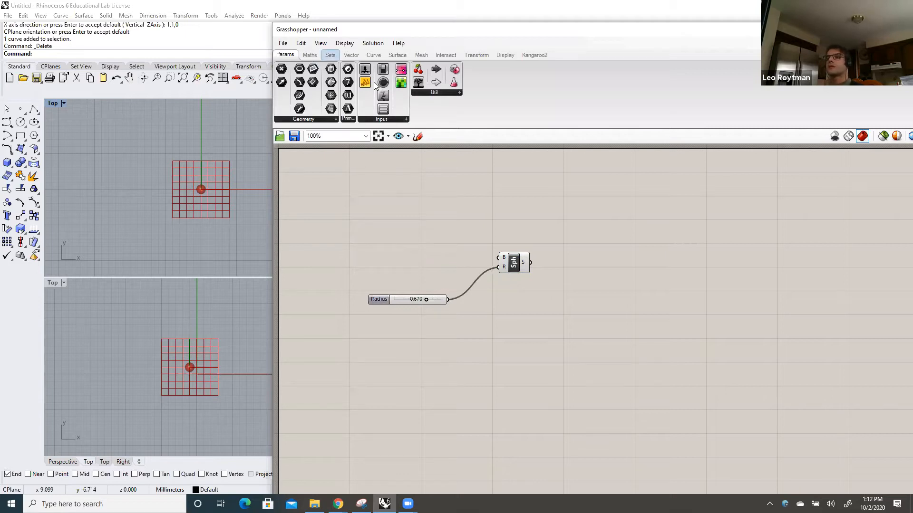
# Place a Point parameter on the canvas above the Radius slider
pyautogui.click(356, 58)
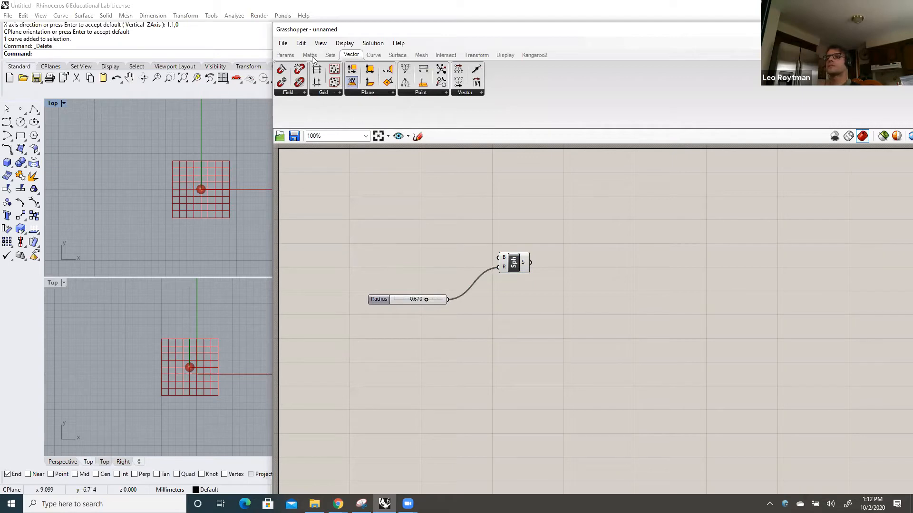
pyautogui.click(287, 56)
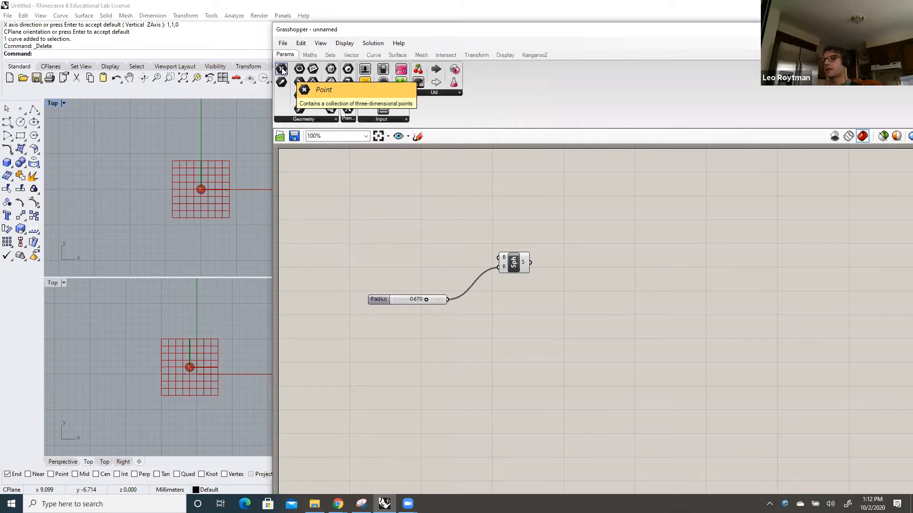
pyautogui.moveTo(282, 70); pyautogui.dragTo(367, 176)
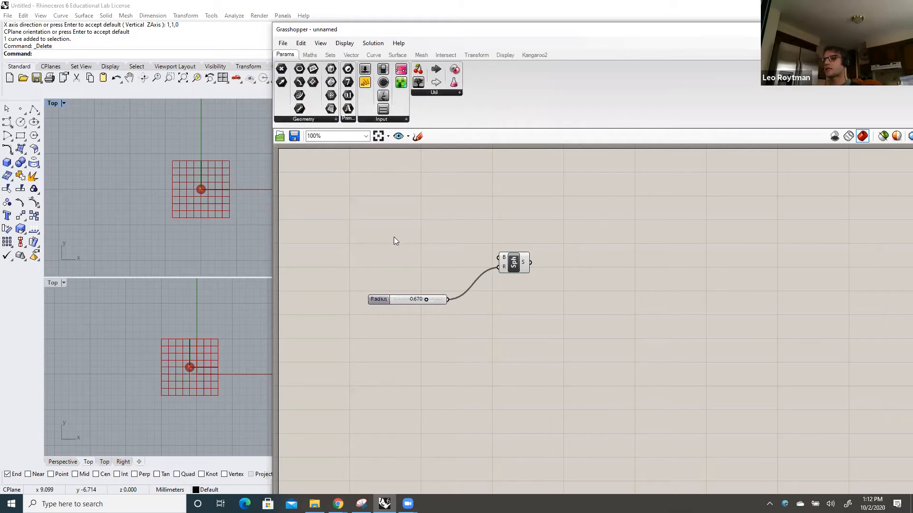
pyautogui.moveTo(394, 241)
pyautogui.mouseDown()
pyautogui.moveTo(409, 241)
pyautogui.moveTo(399, 242)
pyautogui.mouseUp()
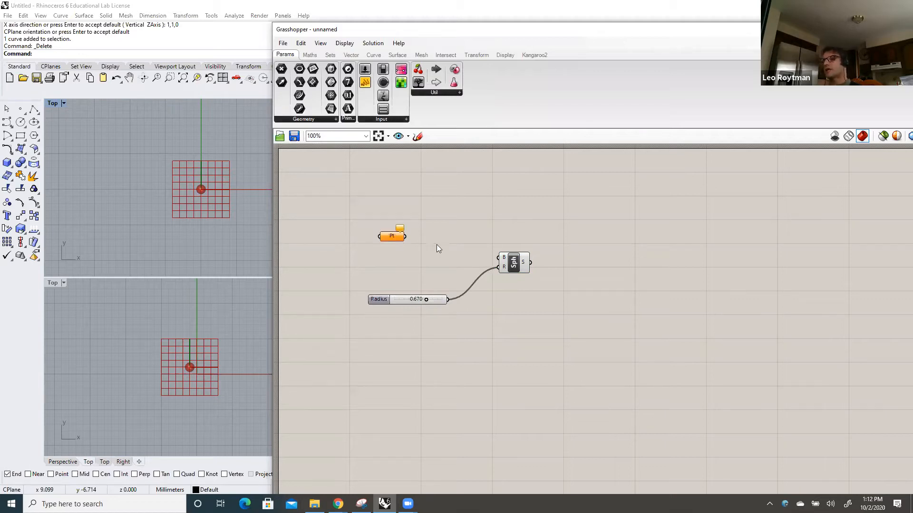
pyautogui.click(393, 240)
pyautogui.moveTo(393, 240); pyautogui.dragTo(397, 232)
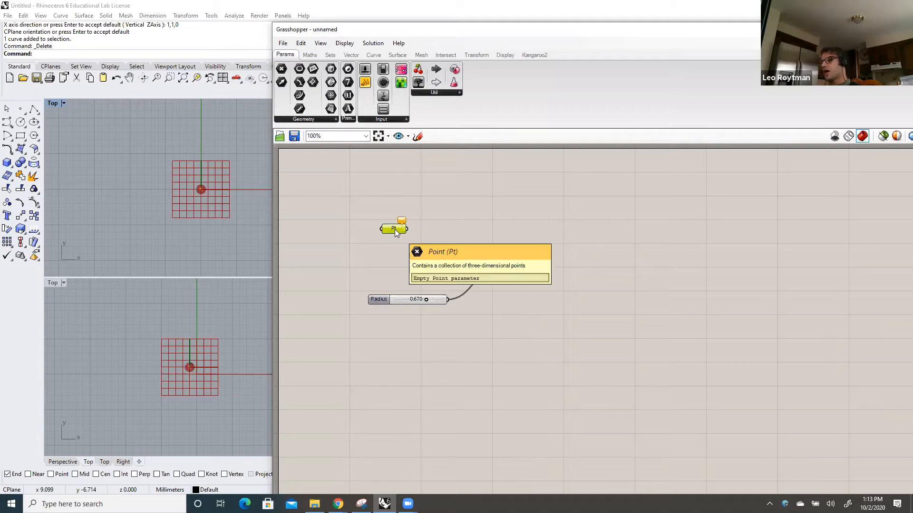
# Assign a single point at coordinates 3,4,5 to the Point parameter
pyautogui.rightClick(394, 229)
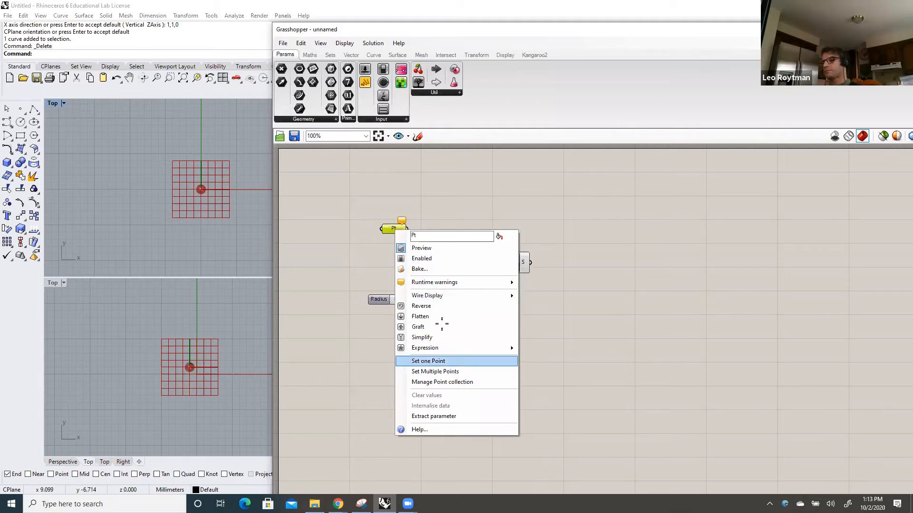
pyautogui.click(428, 361)
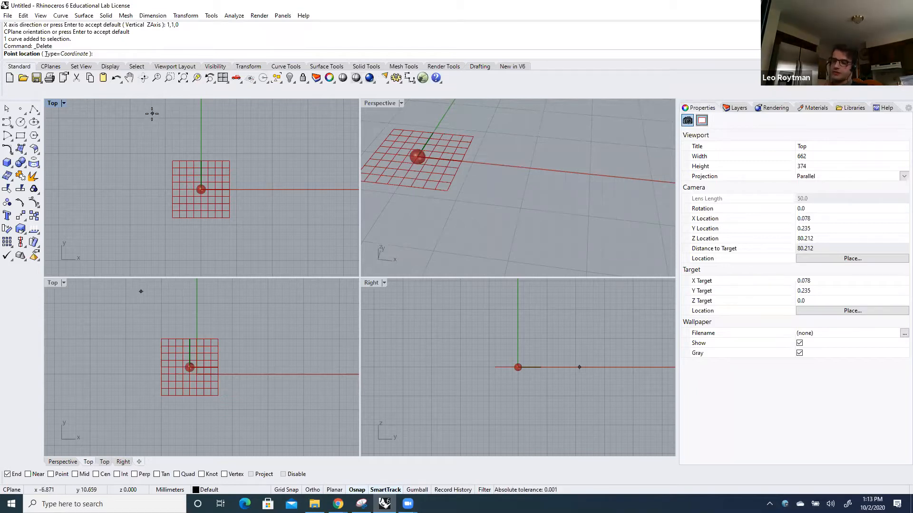
pyautogui.write('3,4,5')
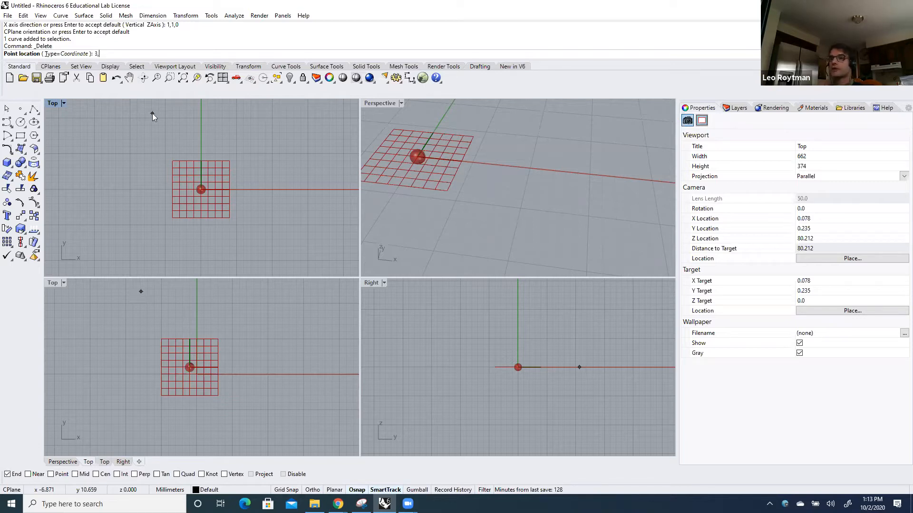
pyautogui.press('Return')
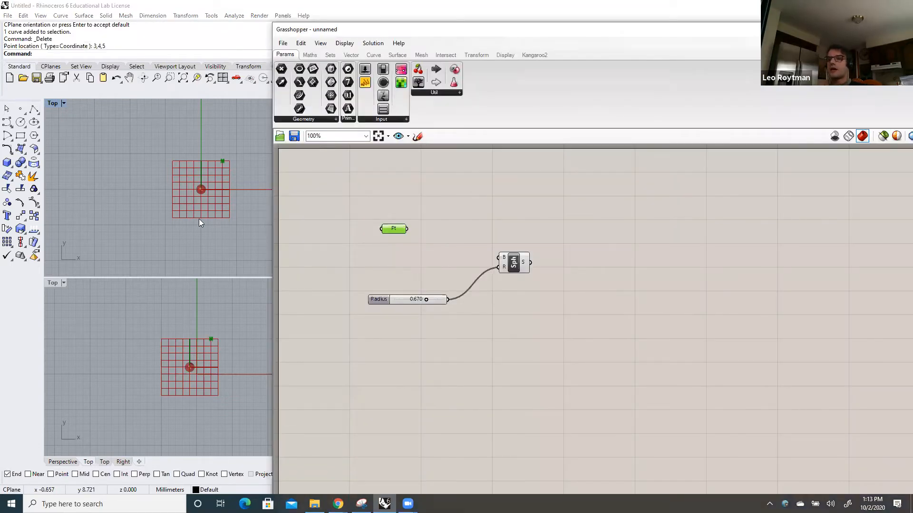
# Connect the Point parameter's output to the Sphere component's B input
pyautogui.scroll(10, 204, 191)
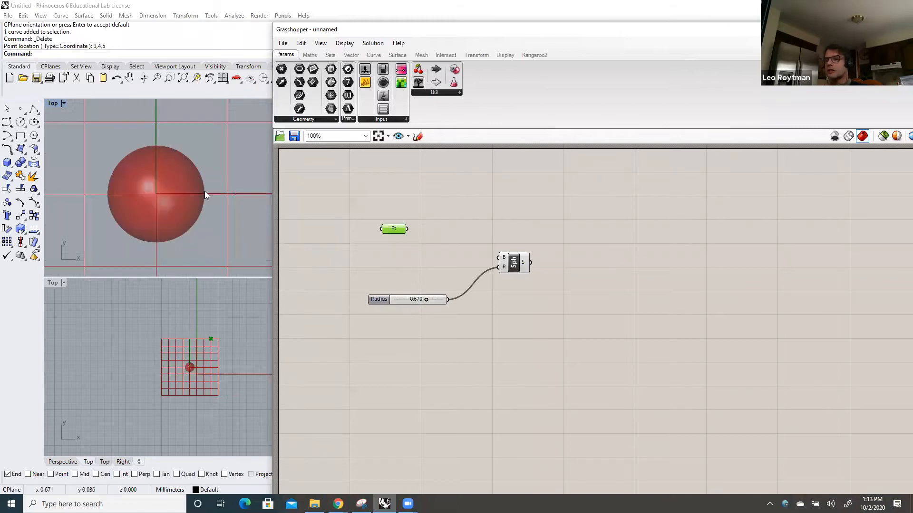
pyautogui.moveTo(404, 229)
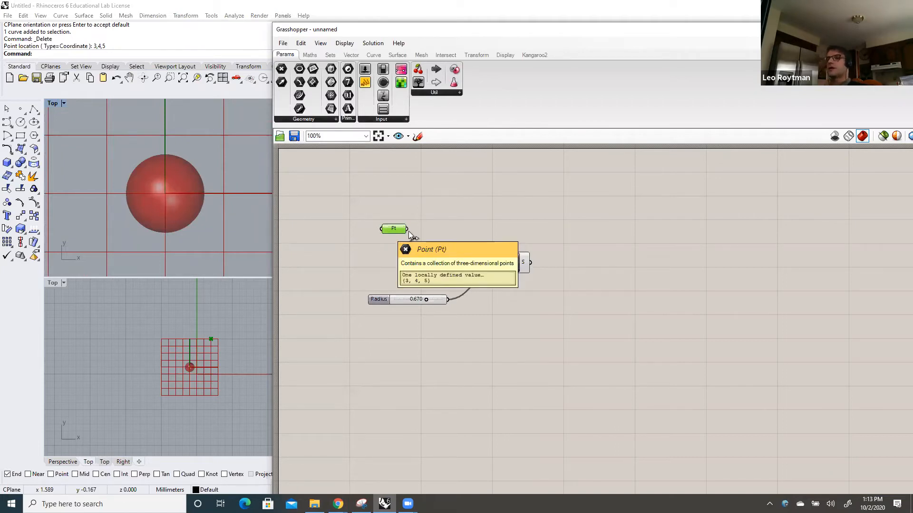
pyautogui.moveTo(475, 258); pyautogui.dragTo(407, 228)
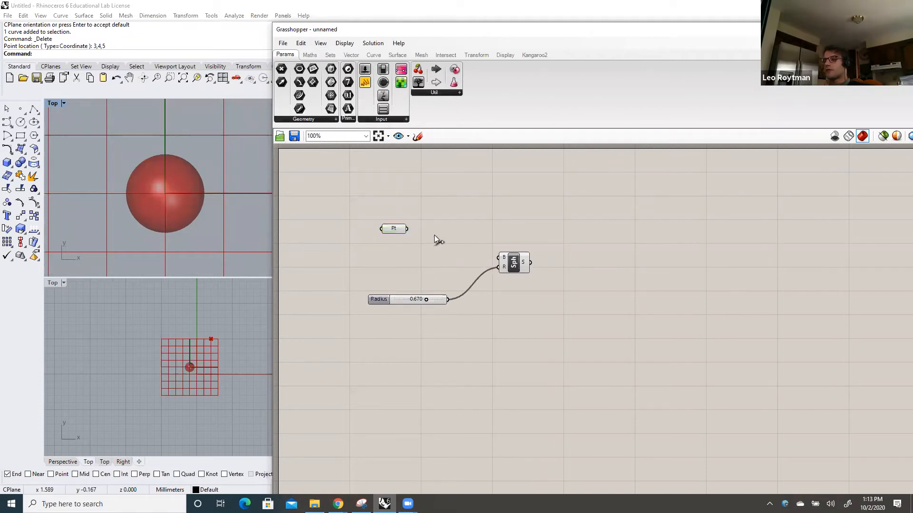
pyautogui.moveTo(492, 261); pyautogui.dragTo(498, 257)
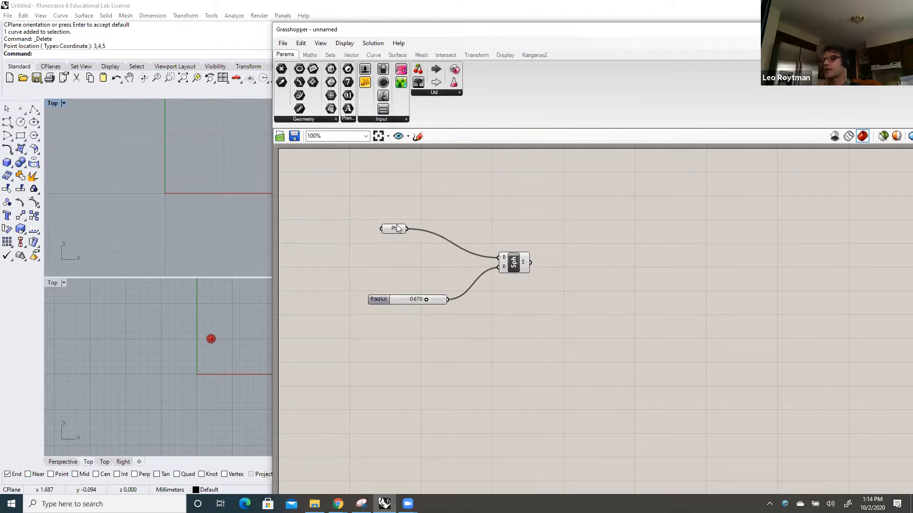
# Place a Construct Point component on the canvas and arrange it directly above the existing Point parameter
pyautogui.moveTo(395, 228)
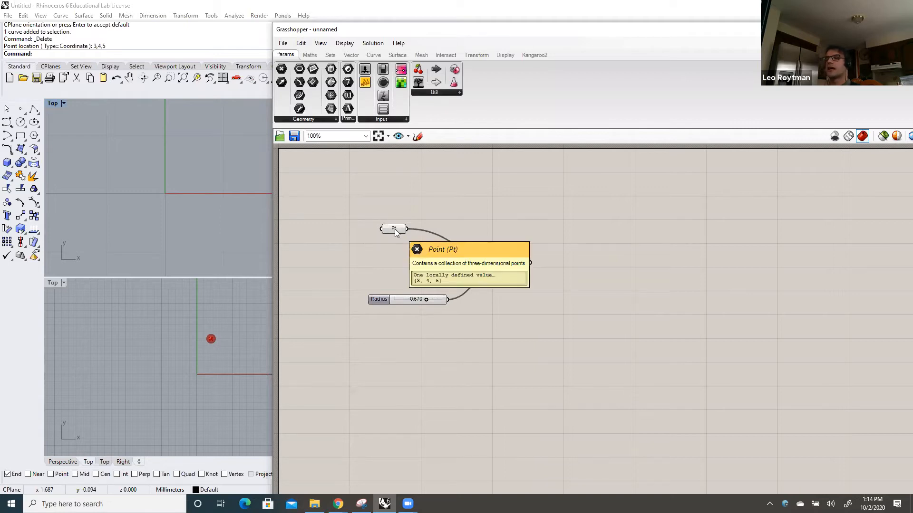
pyautogui.click(394, 230)
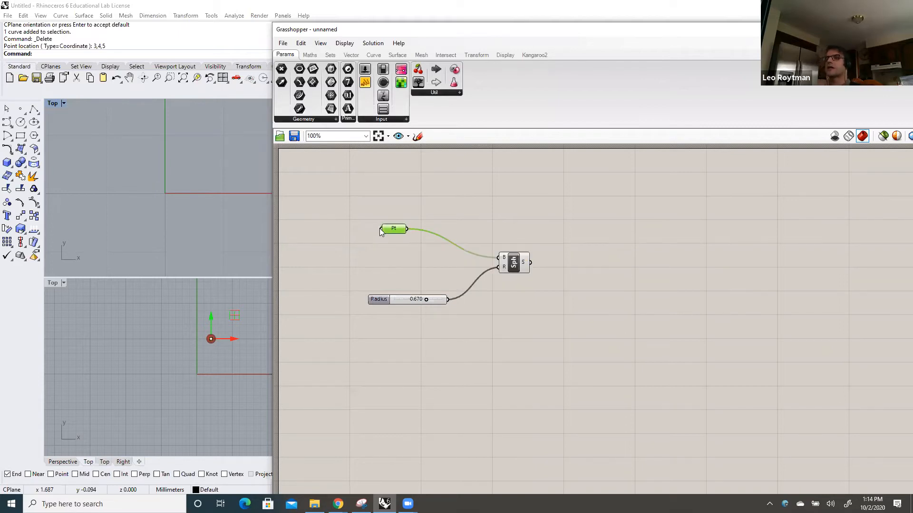
pyautogui.moveTo(380, 229)
pyautogui.click(347, 56)
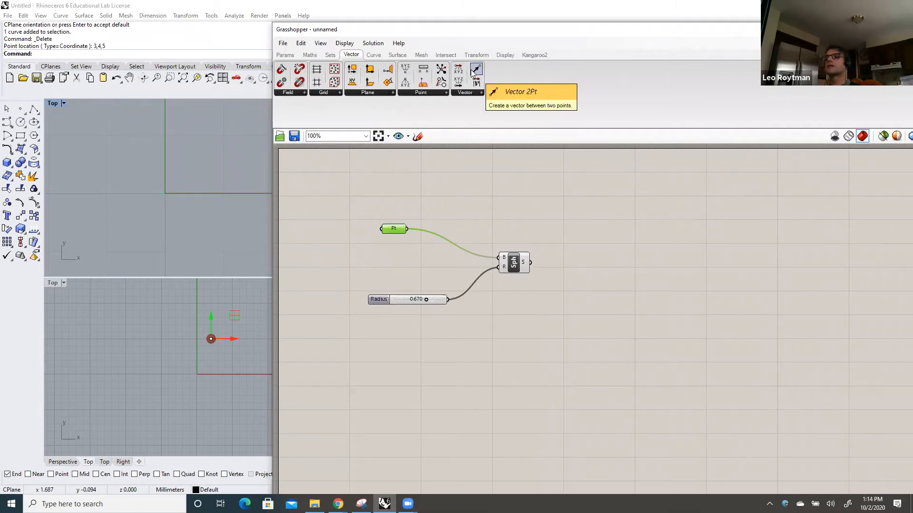
pyautogui.click(286, 55)
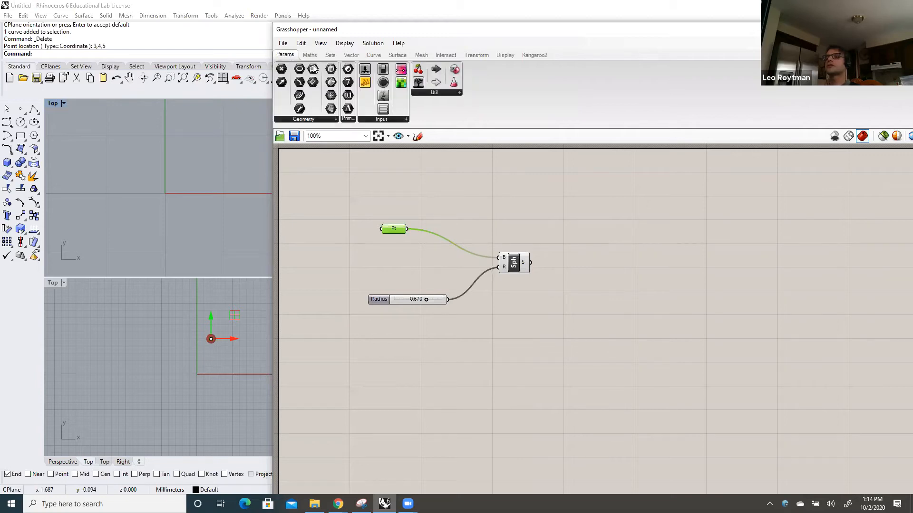
pyautogui.click(347, 56)
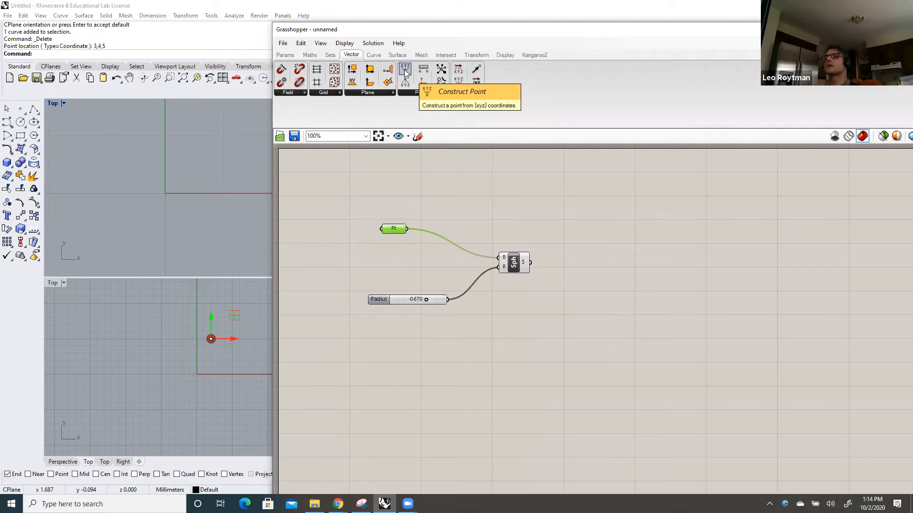
pyautogui.moveTo(405, 72); pyautogui.dragTo(394, 187)
pyautogui.click(369, 209)
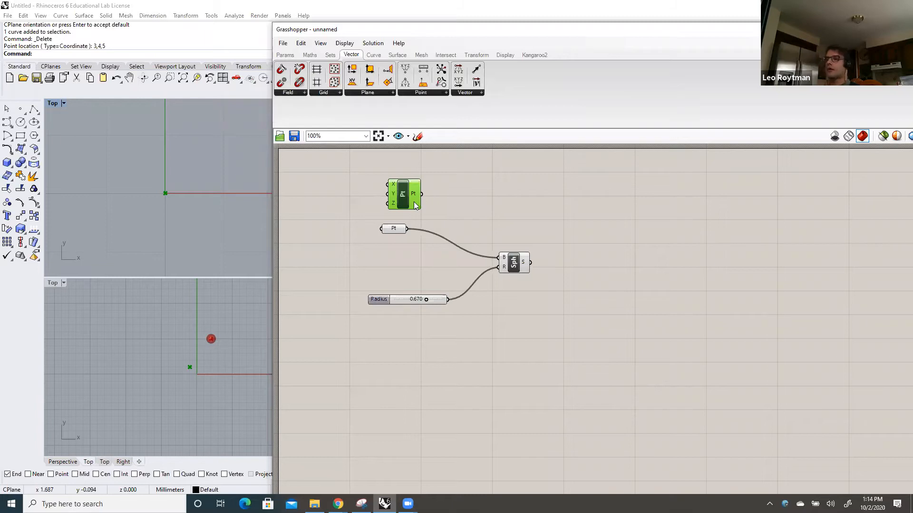
pyautogui.moveTo(395, 226); pyautogui.dragTo(393, 243)
pyautogui.moveTo(410, 203)
pyautogui.mouseDown()
pyautogui.moveTo(403, 211)
pyautogui.moveTo(408, 200)
pyautogui.mouseUp()
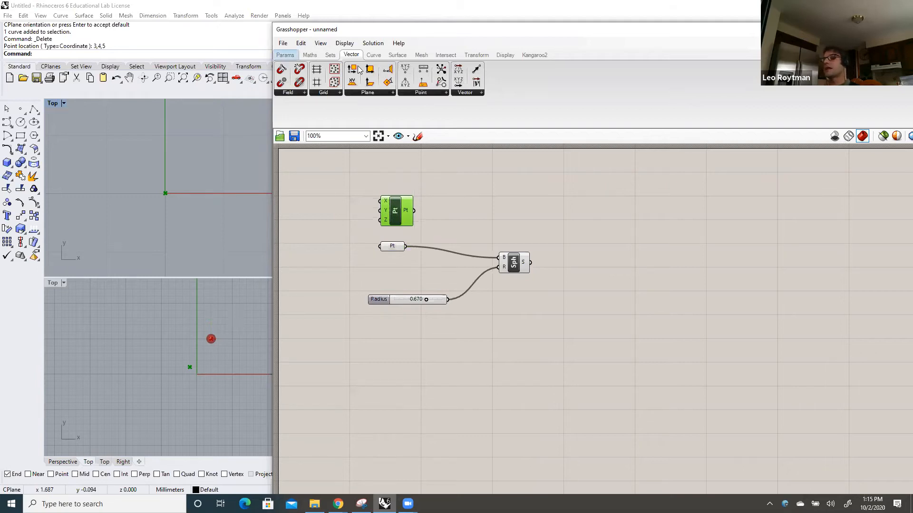
# Wire three new number sliders into Construct Point's X, Y and Z inputs and connect its output to the Sphere's B input
pyautogui.click(284, 55)
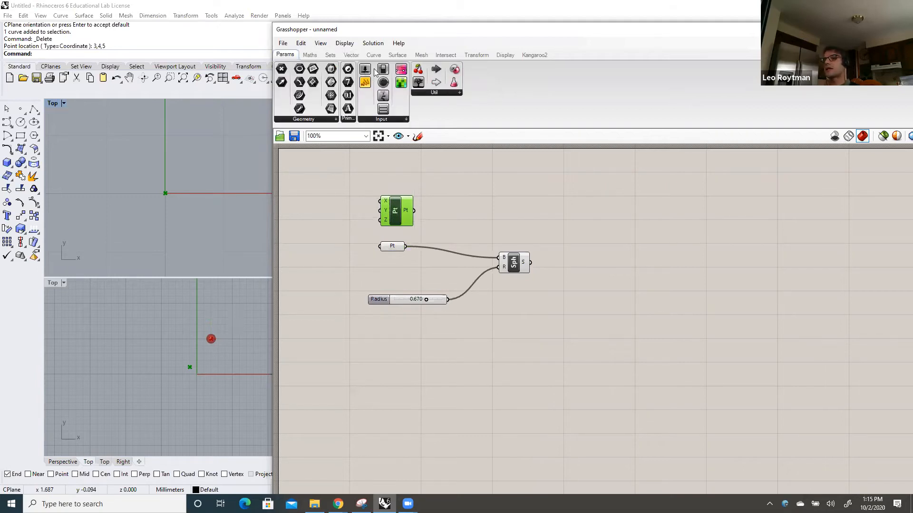
pyautogui.moveTo(365, 82); pyautogui.dragTo(326, 206)
pyautogui.moveTo(365, 69); pyautogui.dragTo(318, 227)
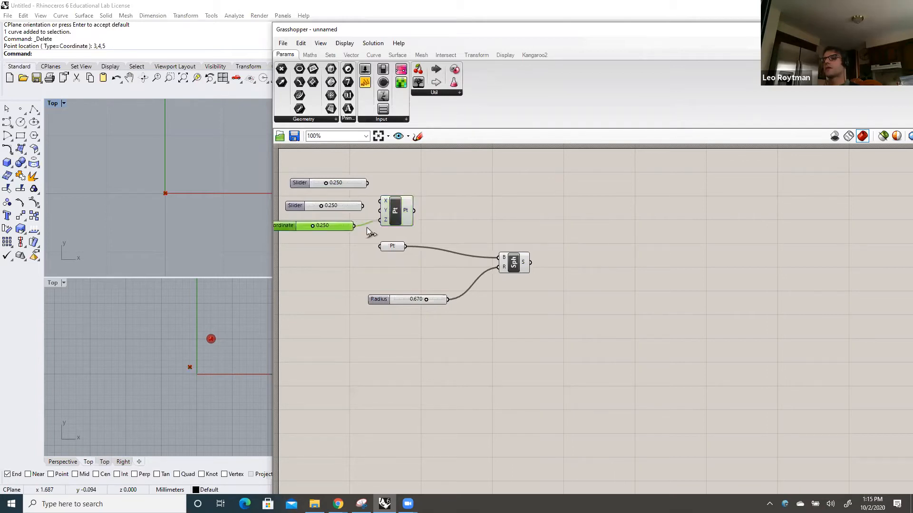
pyautogui.moveTo(372, 209); pyautogui.dragTo(492, 258)
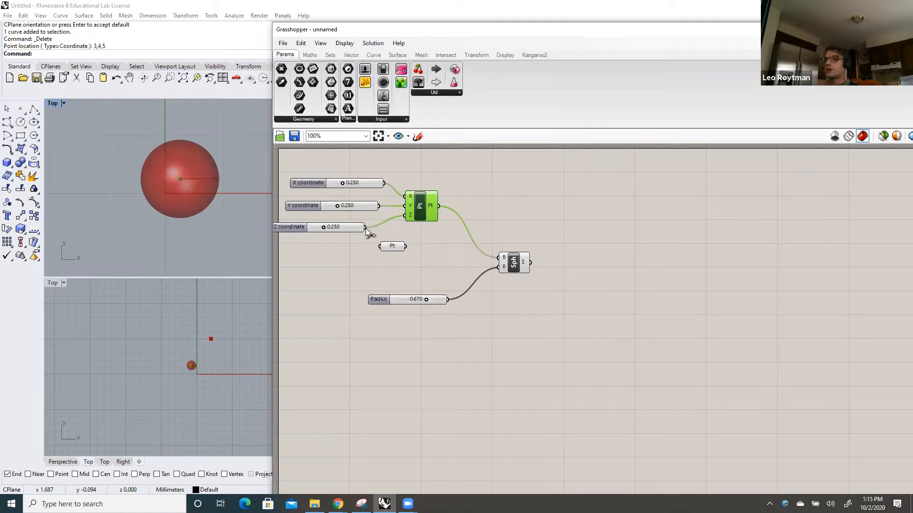
# Set the Z coordinate slider to 0.380 and select the Sphere component
pyautogui.moveTo(325, 227); pyautogui.dragTo(331, 228)
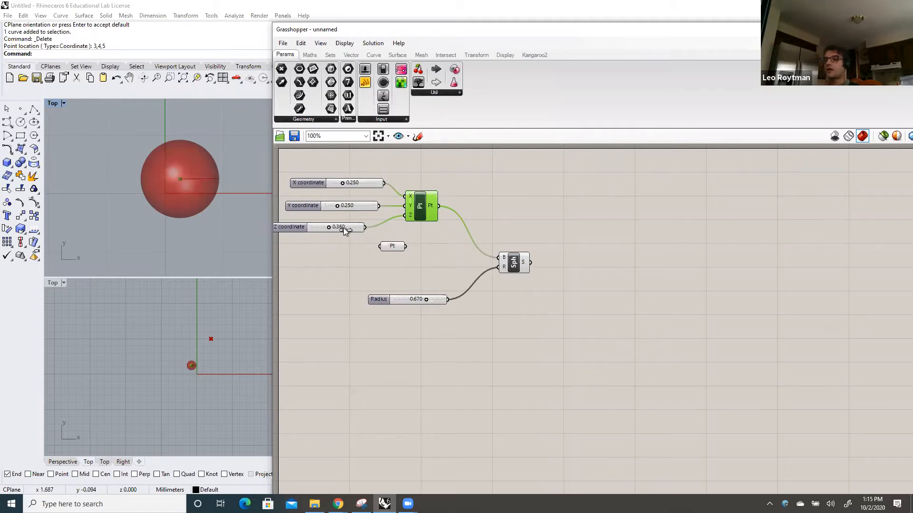
pyautogui.moveTo(330, 226); pyautogui.dragTo(329, 227)
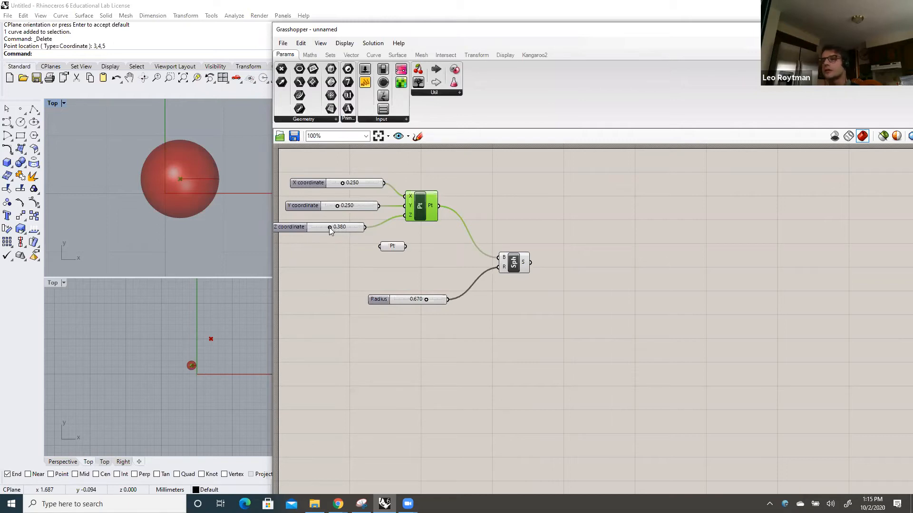
pyautogui.click(514, 263)
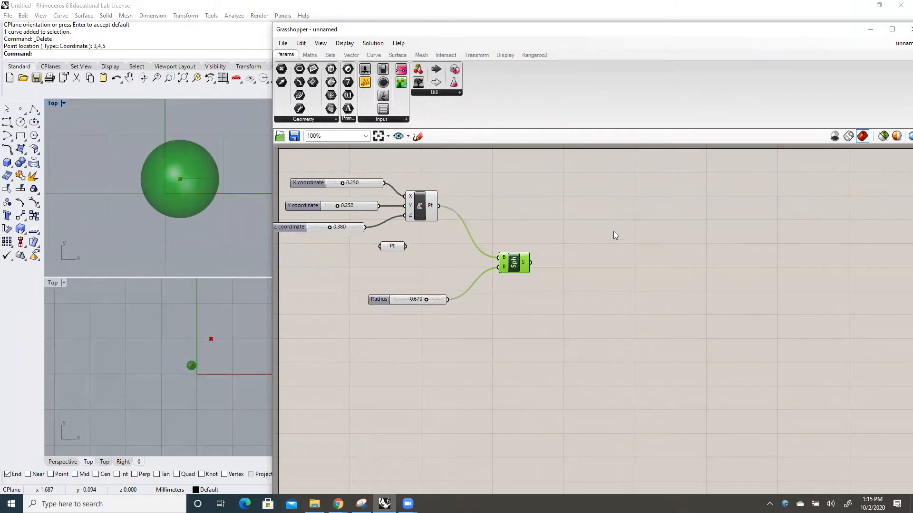
pyautogui.click(356, 56)
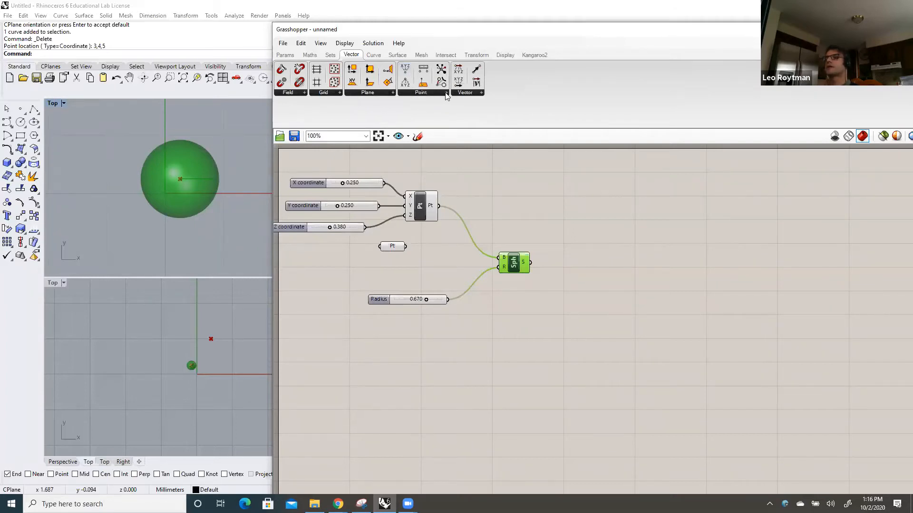
pyautogui.click(446, 93)
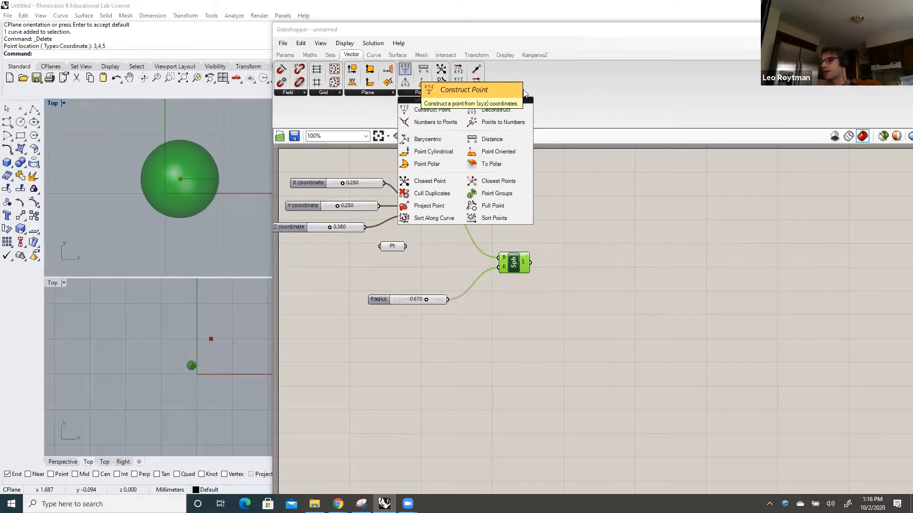
pyautogui.click(573, 91)
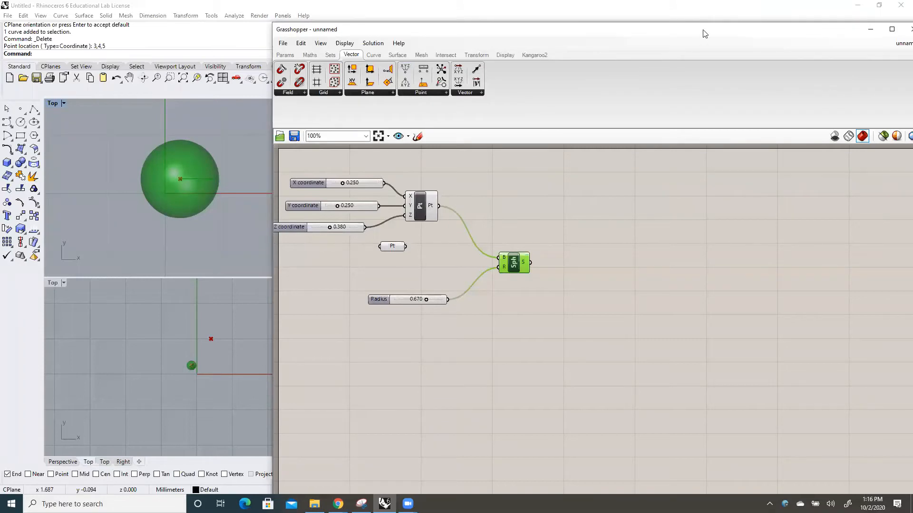
# Set the Z coordinate slider to 0.160 and the Y coordinate slider to 0.680
pyautogui.moveTo(704, 33); pyautogui.dragTo(684, 34)
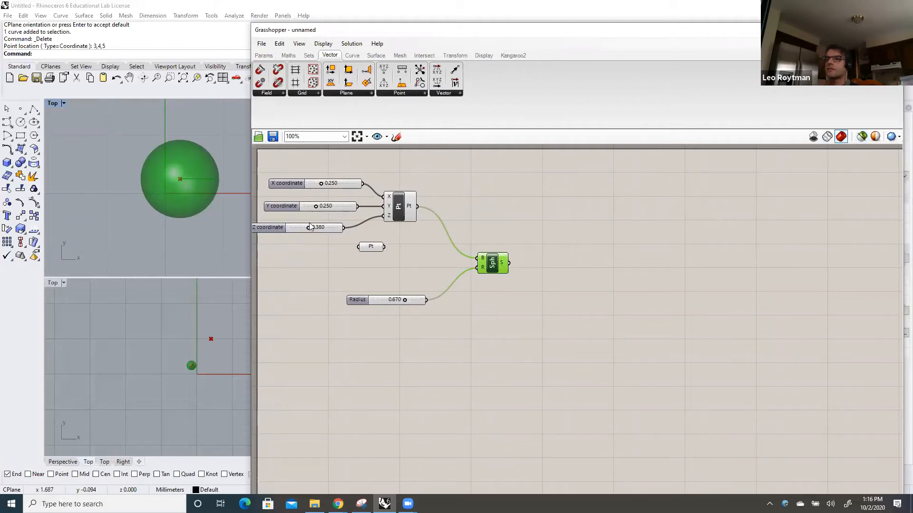
pyautogui.moveTo(309, 228)
pyautogui.mouseDown()
pyautogui.moveTo(326, 229)
pyautogui.moveTo(299, 229)
pyautogui.mouseUp()
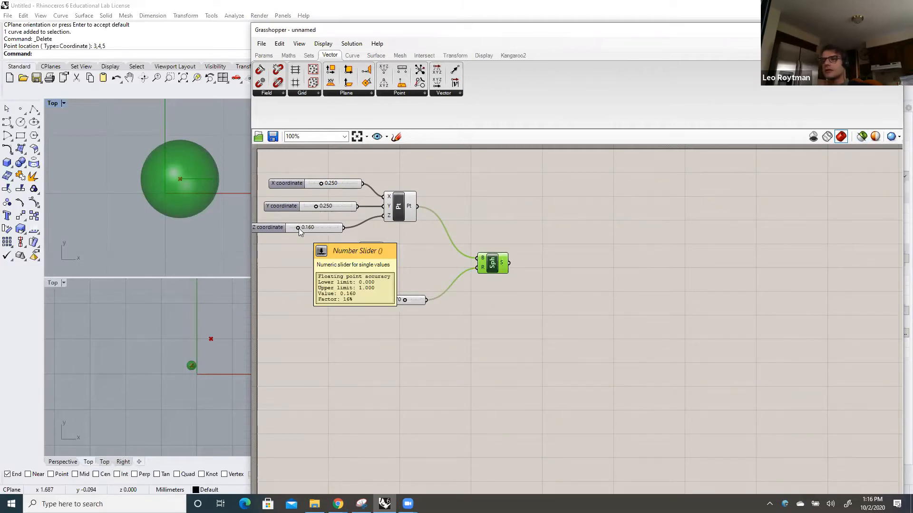
pyautogui.moveTo(317, 210); pyautogui.dragTo(330, 210)
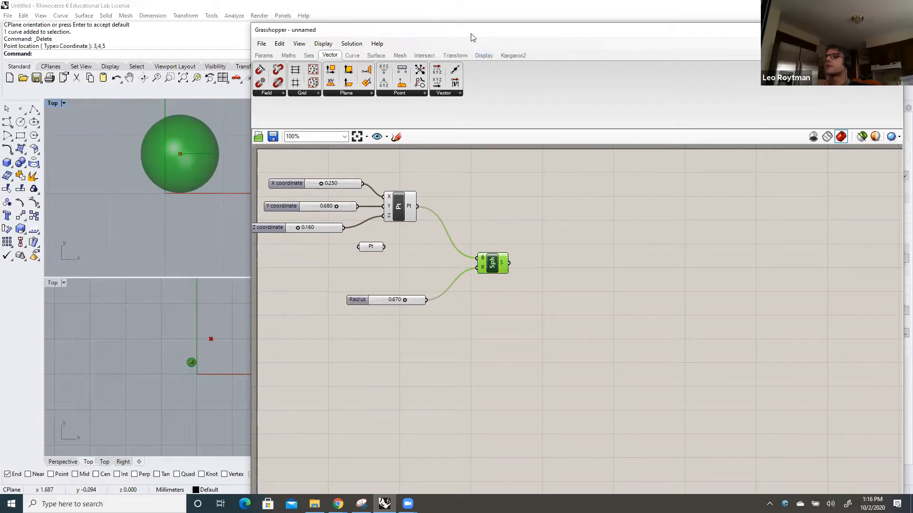
# Move the Grasshopper window to uncover the Perspective viewport and set the X coordinate to 0.510 and Y coordinate to 0.420
pyautogui.moveTo(472, 37); pyautogui.dragTo(698, 147)
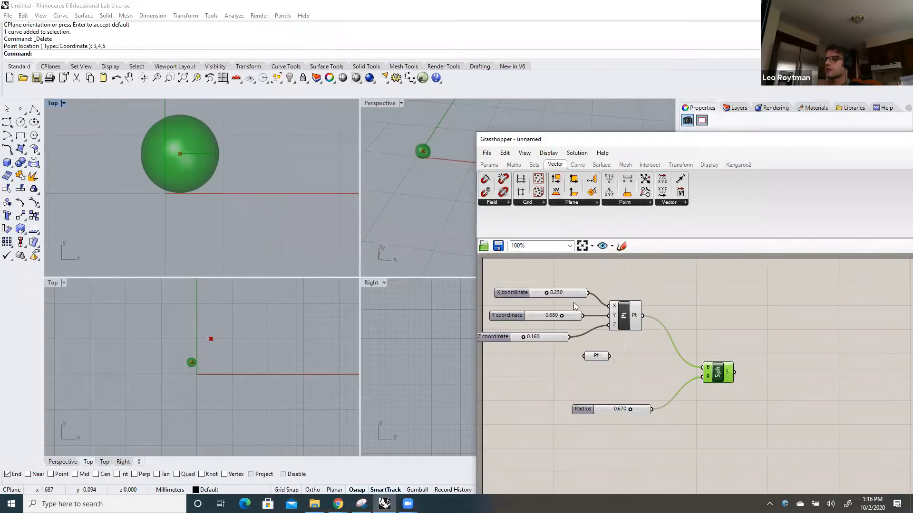
pyautogui.moveTo(562, 318); pyautogui.dragTo(560, 293)
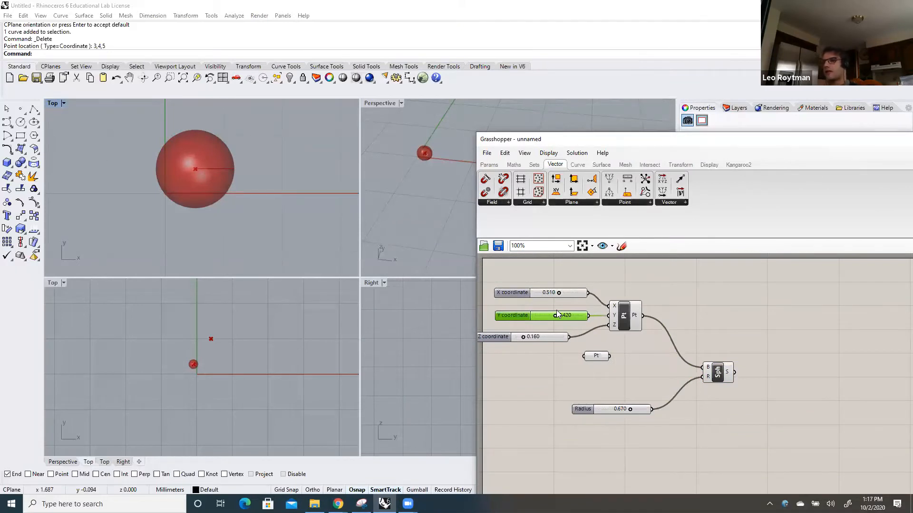
# Set the minimum of the X coordinate slider's numeric domain to -10
pyautogui.rightClick(536, 294)
pyautogui.click(530, 306)
pyautogui.rightClick(539, 293)
pyautogui.click(536, 293)
pyautogui.rightClick(537, 293)
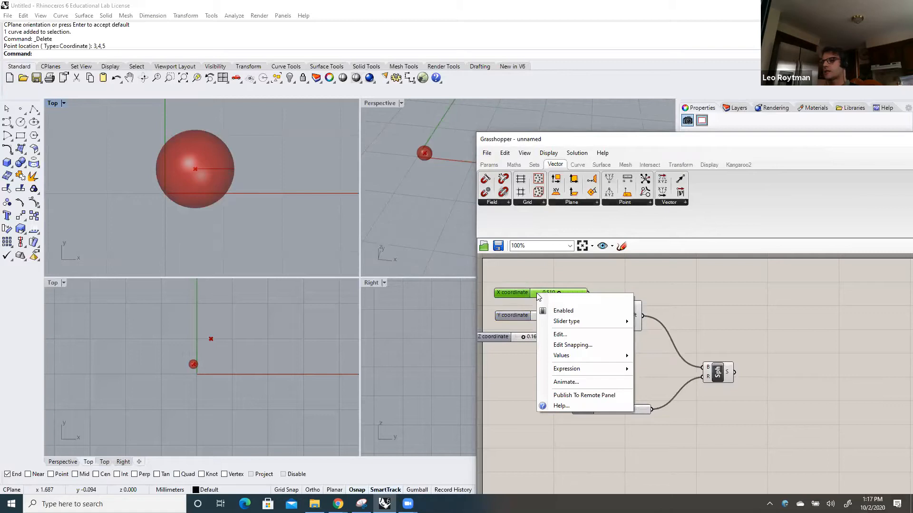
pyautogui.click(573, 336)
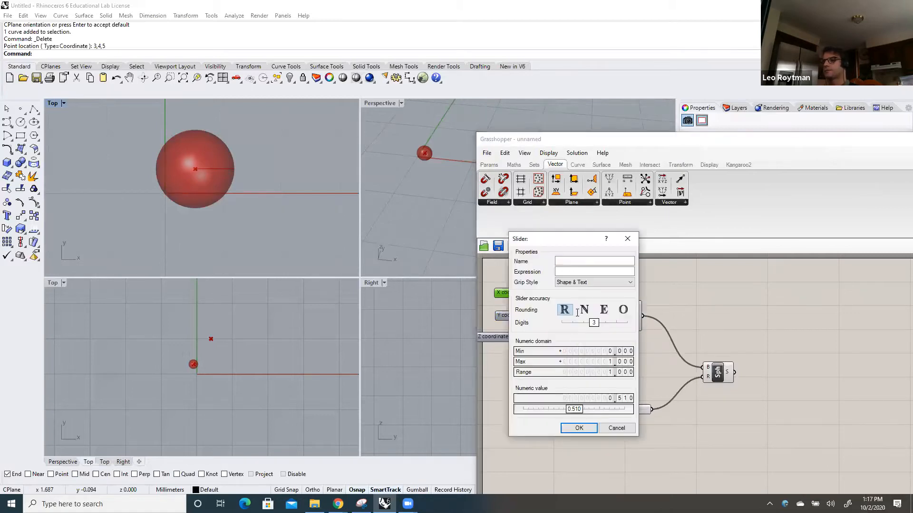
pyautogui.moveTo(579, 245); pyautogui.dragTo(457, 126)
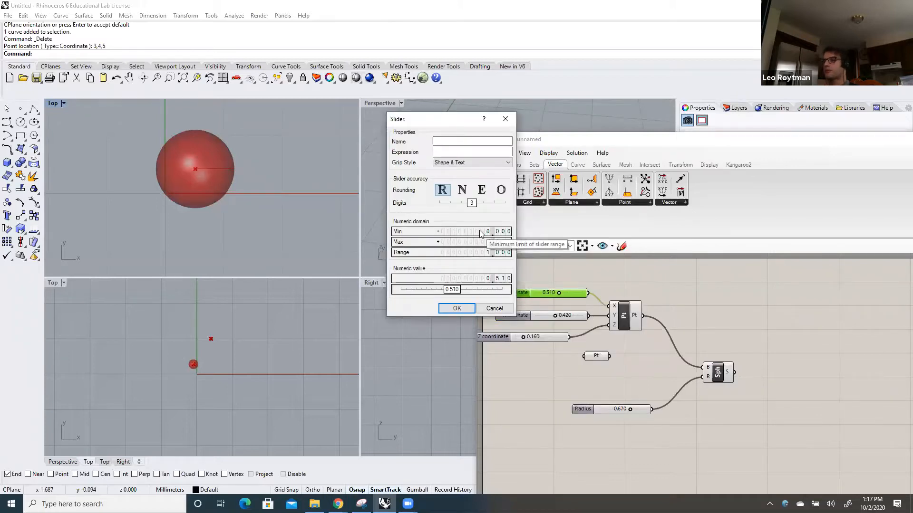
pyautogui.click(480, 233)
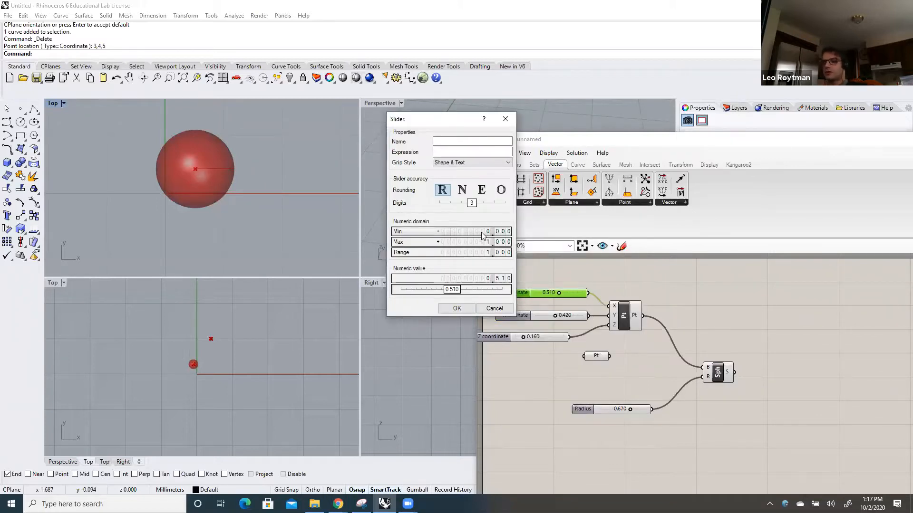
pyautogui.press('BackSpace')
pyautogui.write('-1')
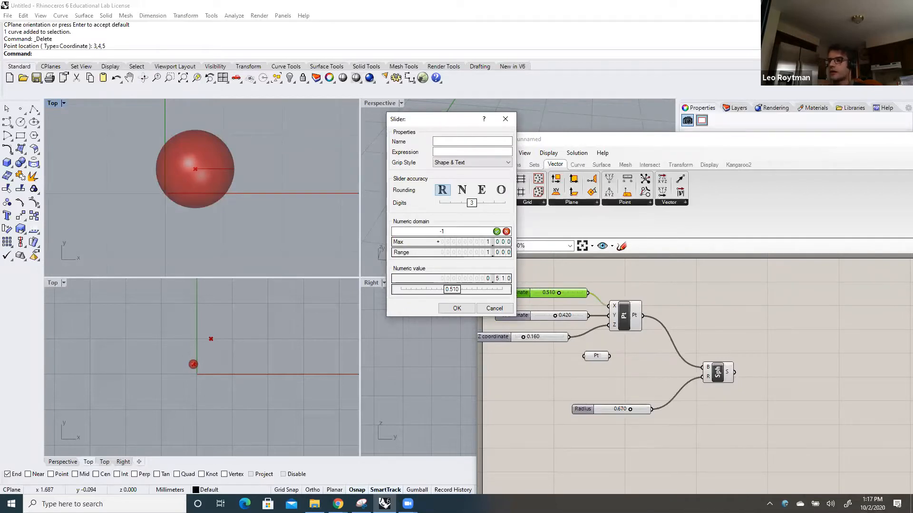
pyautogui.write('0')
pyautogui.press('Return')
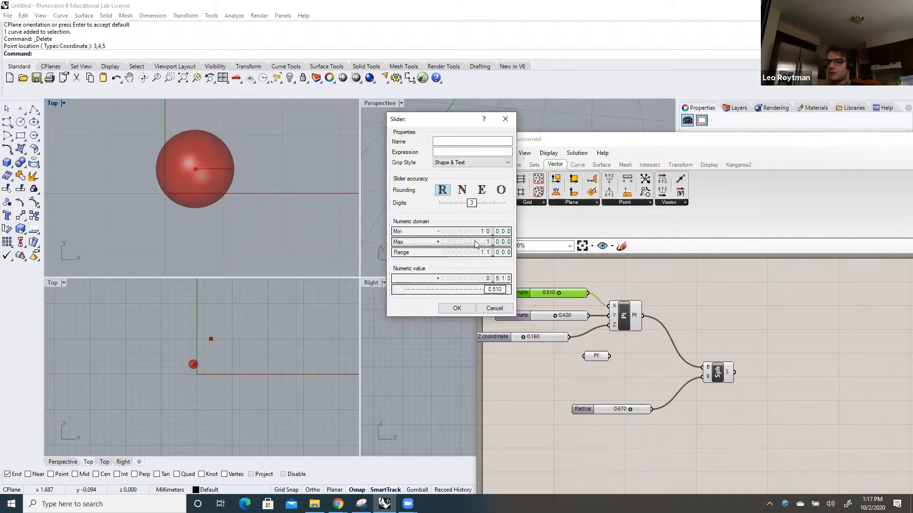
# Set the maximum of the X coordinate slider's numeric domain to 10 and apply the slider settings
pyautogui.doubleClick(476, 243)
pyautogui.write('10')
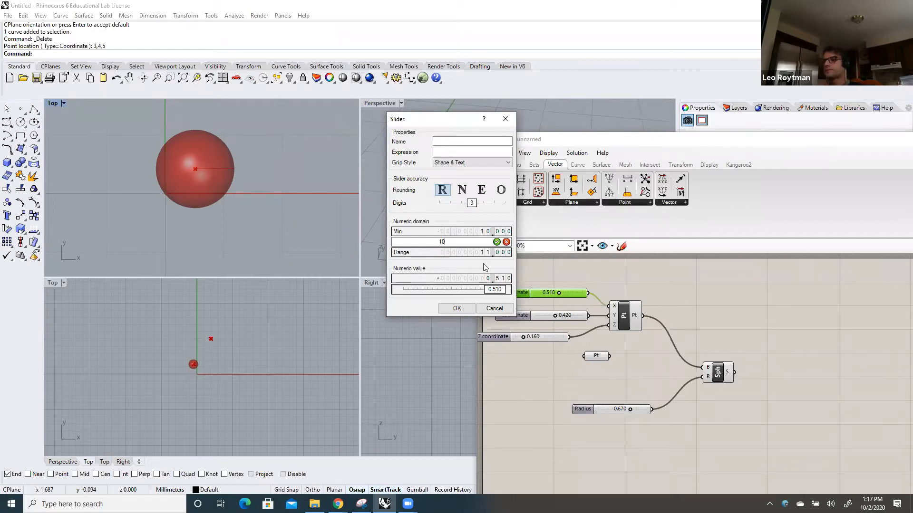
pyautogui.click(496, 242)
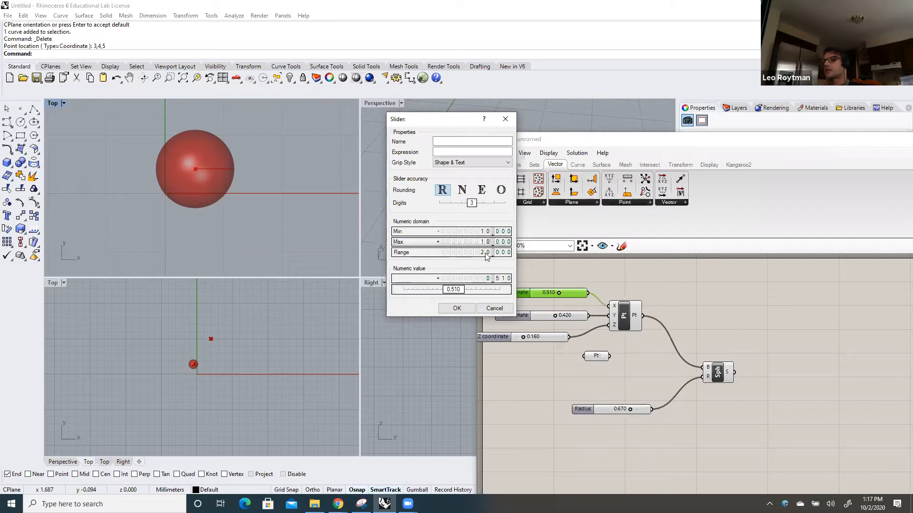
pyautogui.click(456, 309)
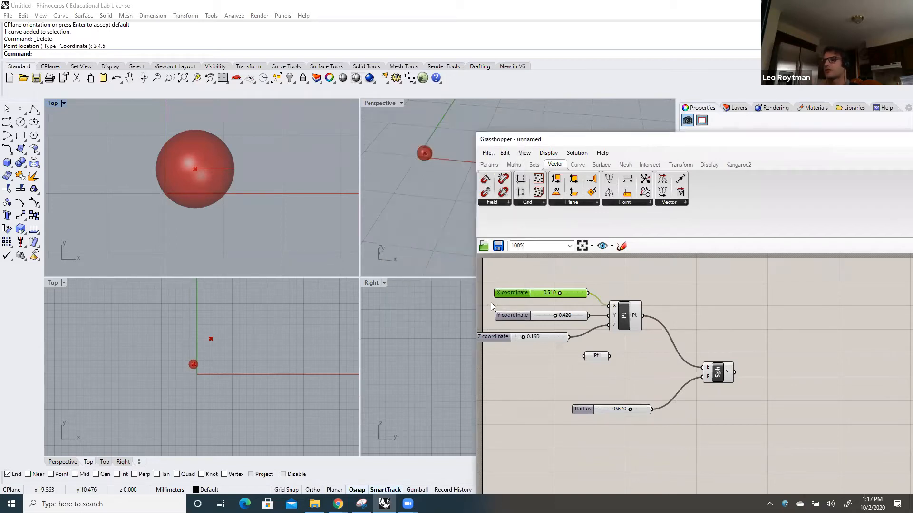
# Set the X coordinate slider to 2.710, the Y coordinate to 0.400 and the Z coordinate to 0.310
pyautogui.moveTo(559, 292); pyautogui.dragTo(553, 313)
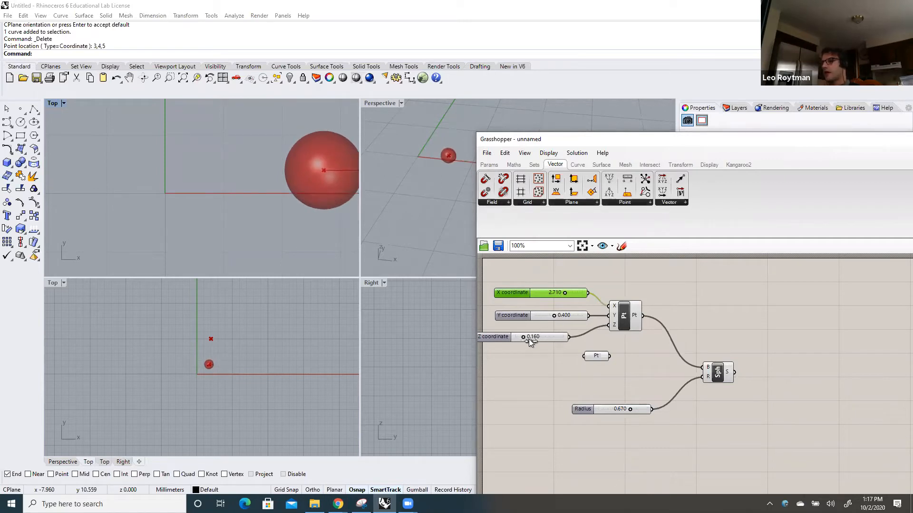
pyautogui.click(543, 337)
pyautogui.moveTo(542, 337); pyautogui.dragTo(529, 335)
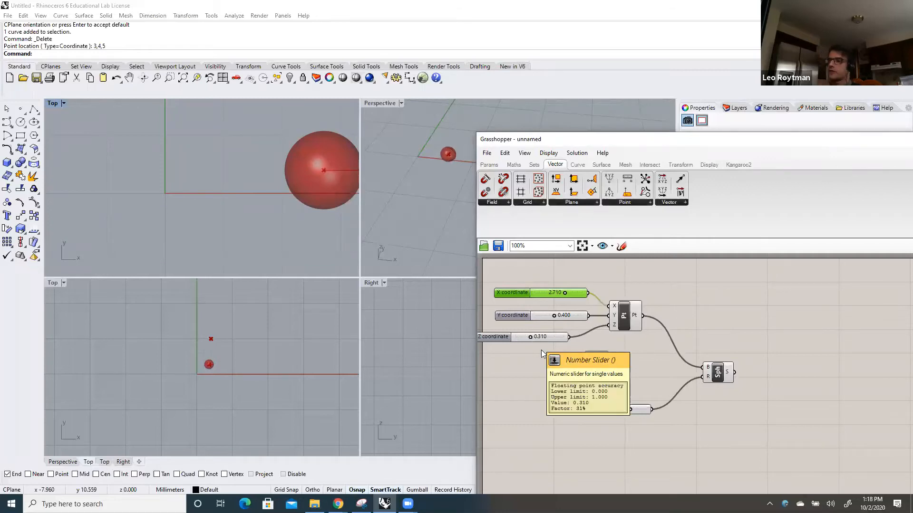
# Set the Radius slider to 0.420 and the Z coordinate slider to 0.520
pyautogui.moveTo(630, 408); pyautogui.dragTo(614, 410)
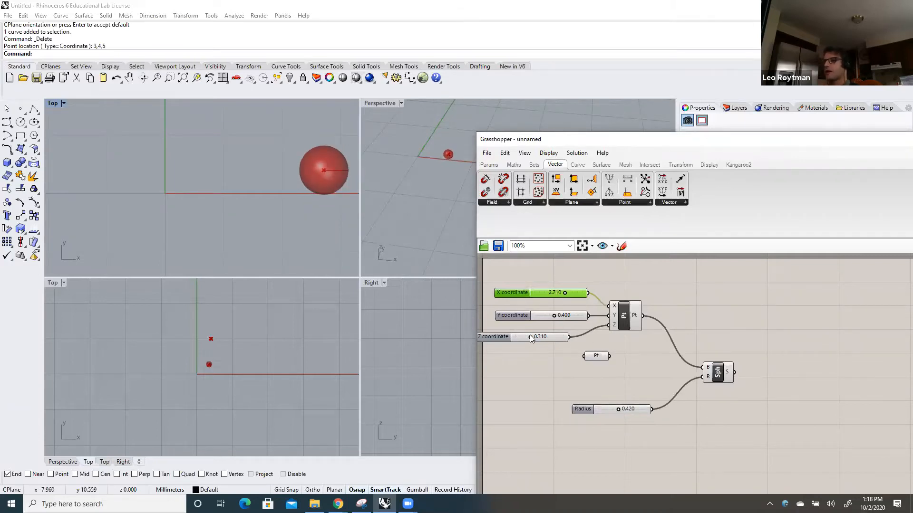
pyautogui.moveTo(538, 338); pyautogui.dragTo(541, 339)
pyautogui.click(713, 372)
pyautogui.click(717, 321)
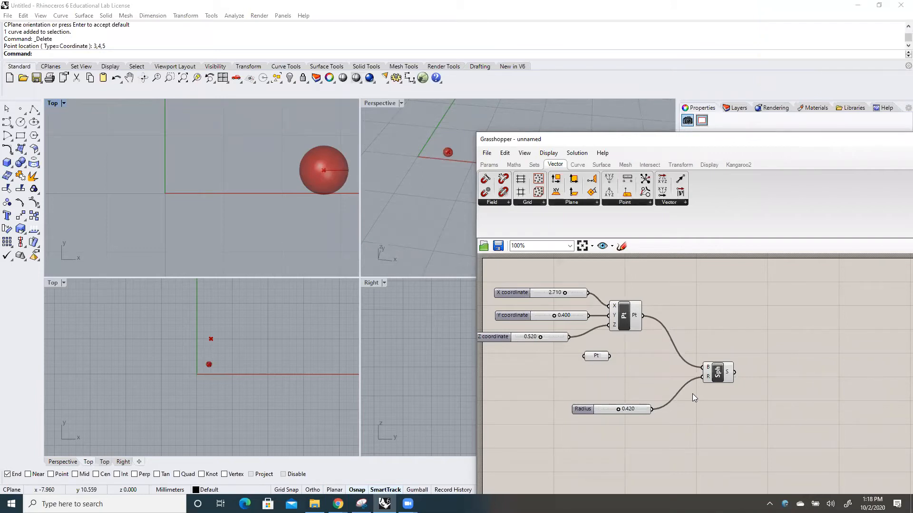
# Shift the Construct Point component slightly away from its coordinate sliders on the canvas
pyautogui.moveTo(626, 318)
pyautogui.mouseDown()
pyautogui.moveTo(633, 307)
pyautogui.moveTo(637, 320)
pyautogui.mouseUp()
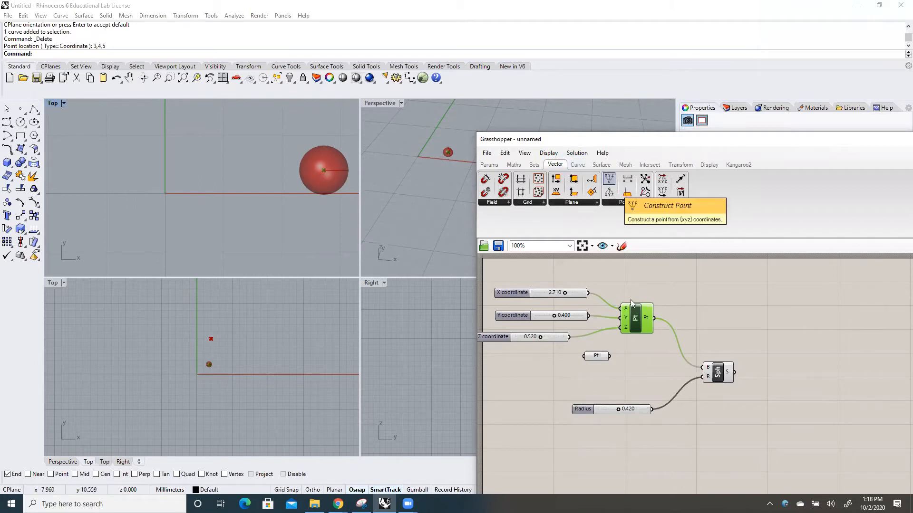
pyautogui.moveTo(637, 317); pyautogui.dragTo(638, 312)
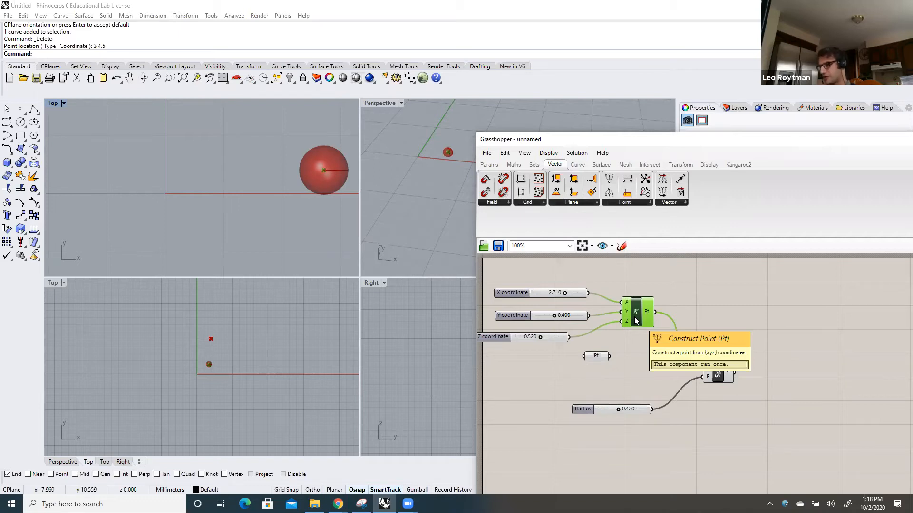
pyautogui.moveTo(637, 313); pyautogui.dragTo(639, 313)
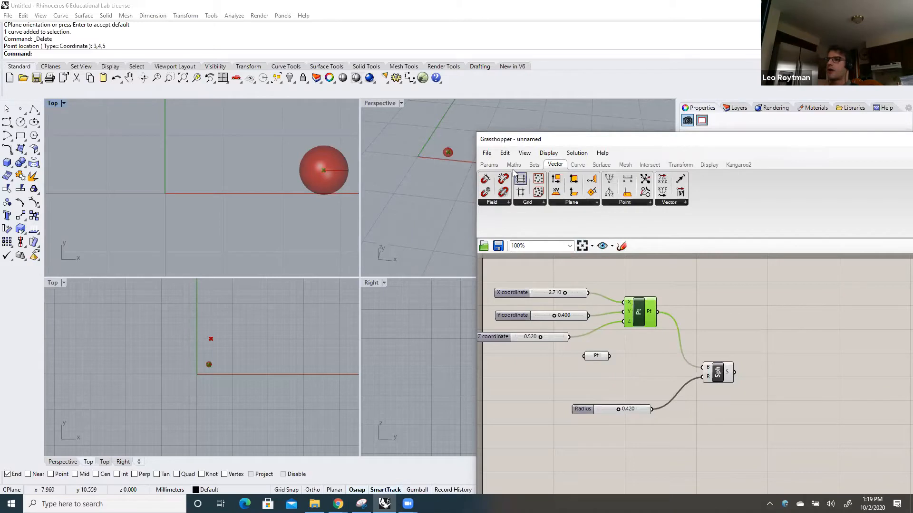
# Try out an extra Number Slider placed above the X coordinate slider and delete it again
pyautogui.click(488, 164)
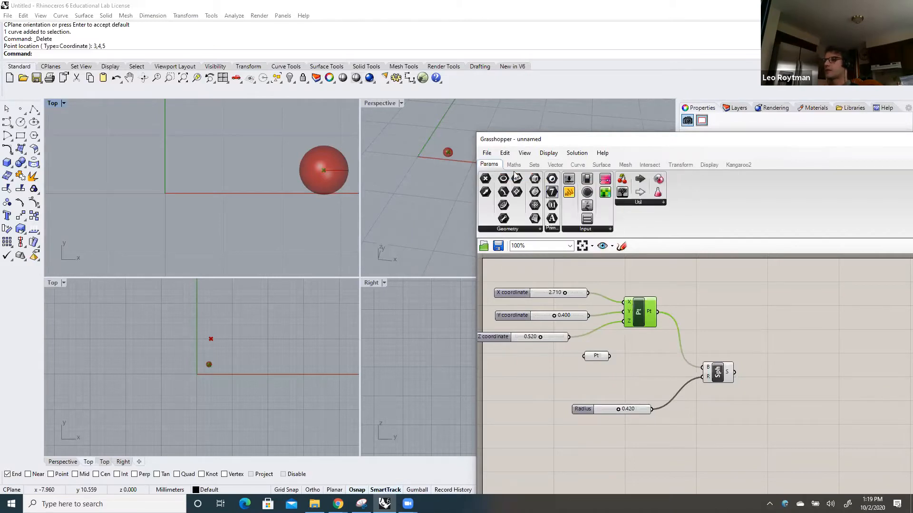
pyautogui.click(610, 229)
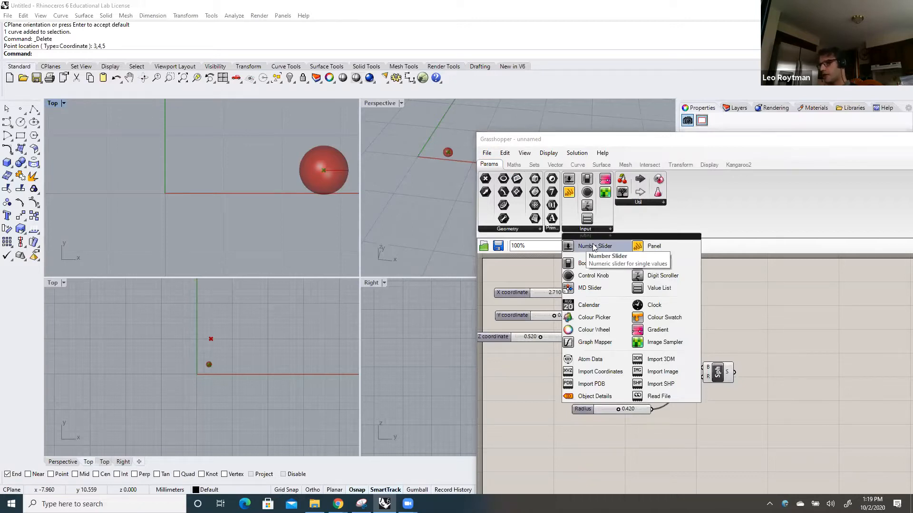
pyautogui.click(593, 246)
pyautogui.click(552, 271)
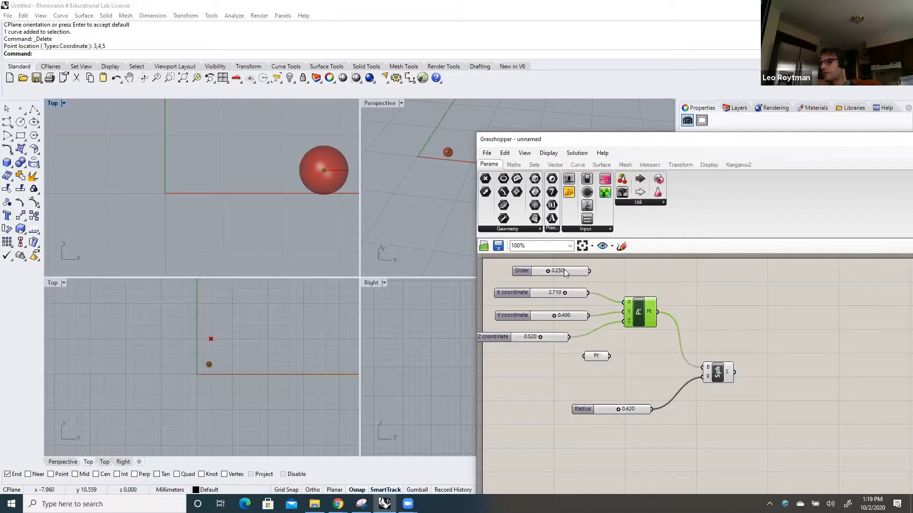
pyautogui.moveTo(563, 269); pyautogui.dragTo(549, 273)
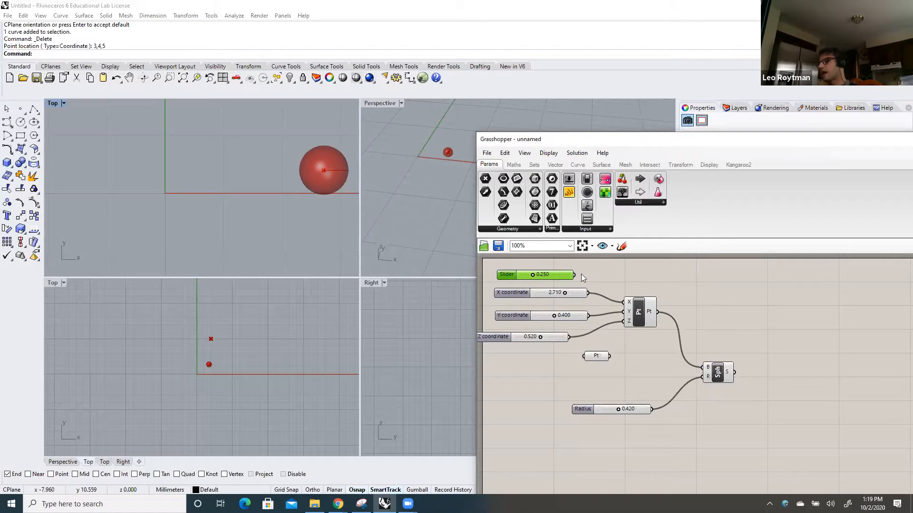
pyautogui.moveTo(575, 275); pyautogui.dragTo(611, 289)
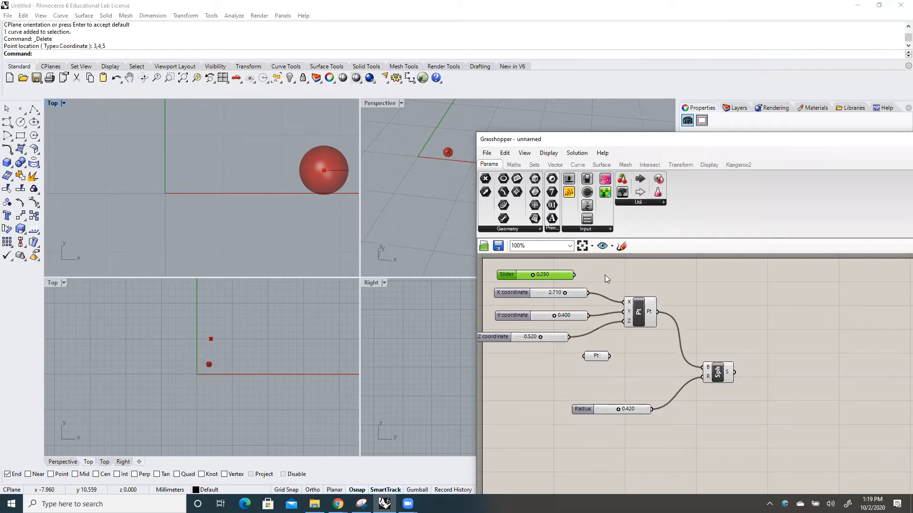
pyautogui.press('Delete')
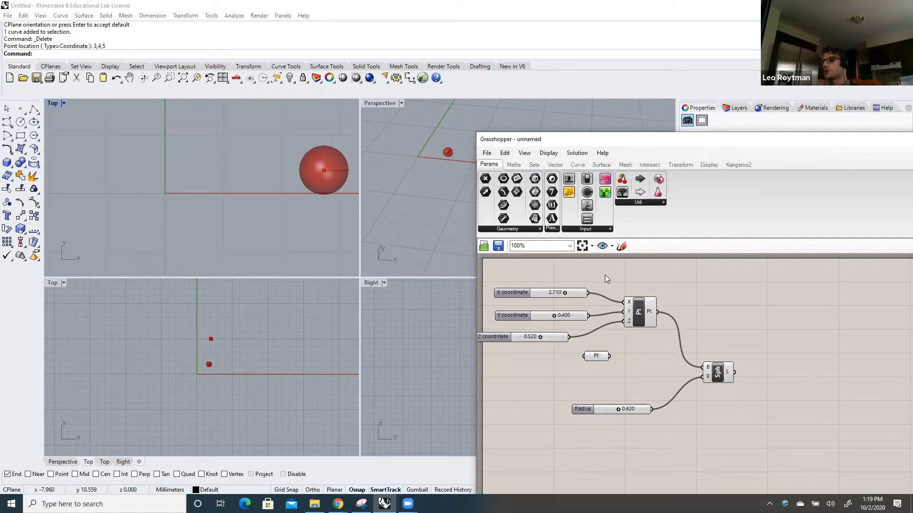
# Display the list of primitive surface components
pyautogui.click(602, 165)
pyautogui.moveTo(631, 141); pyautogui.dragTo(597, 107)
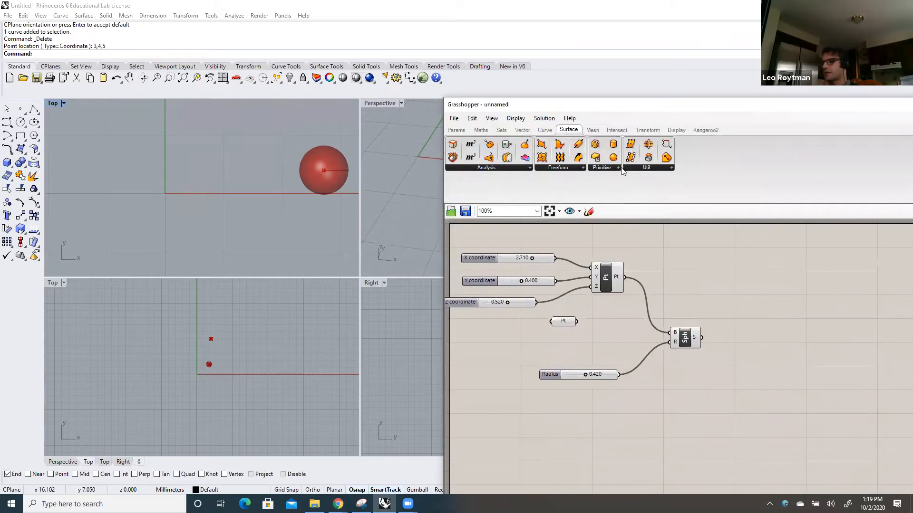
pyautogui.click(618, 168)
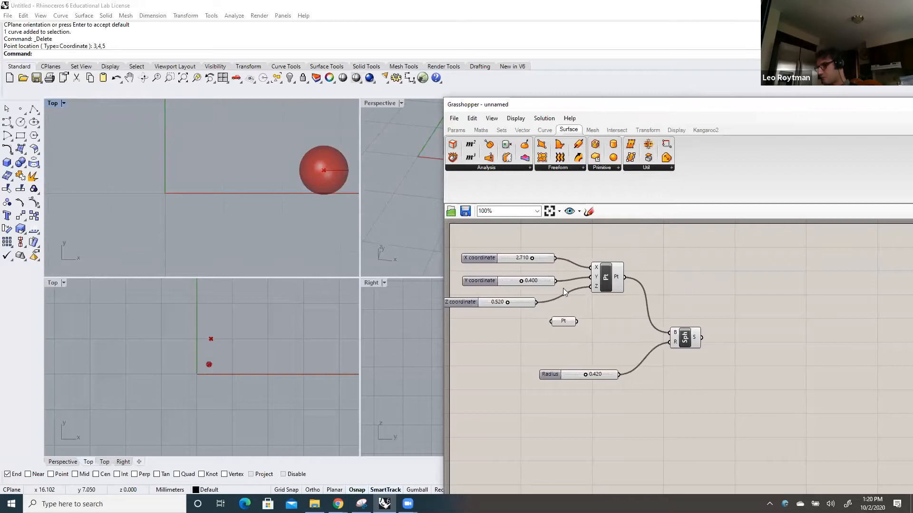
# Delete the unused Point parameter and align the Z coordinate slider beneath the X and Y coordinate sliders
pyautogui.click(562, 321)
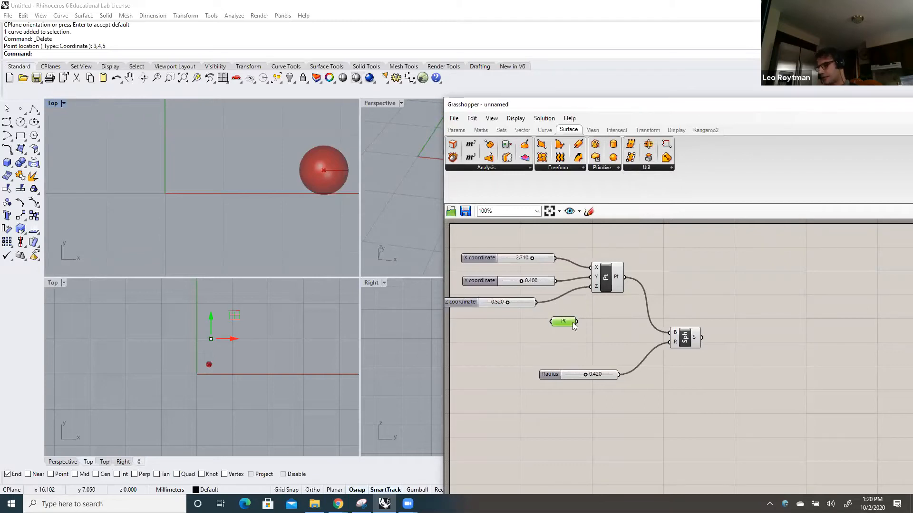
pyautogui.press('Delete')
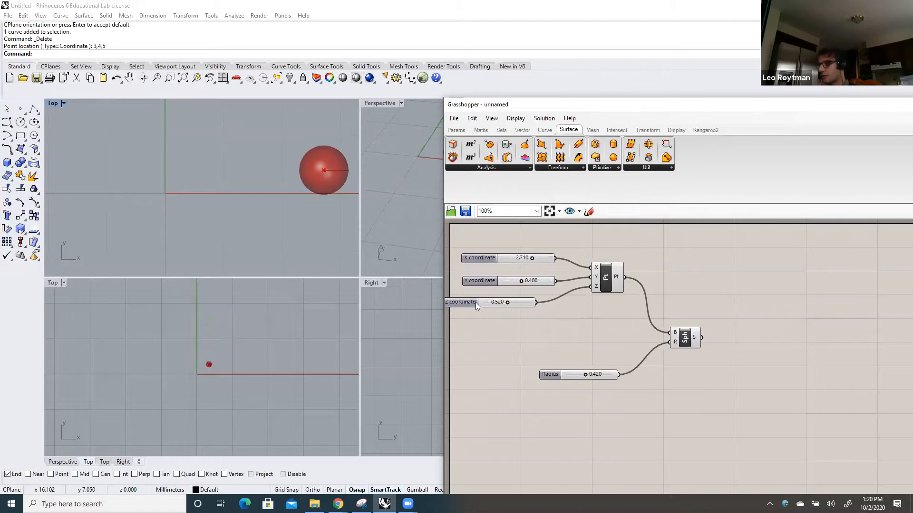
pyautogui.moveTo(469, 301); pyautogui.dragTo(490, 302)
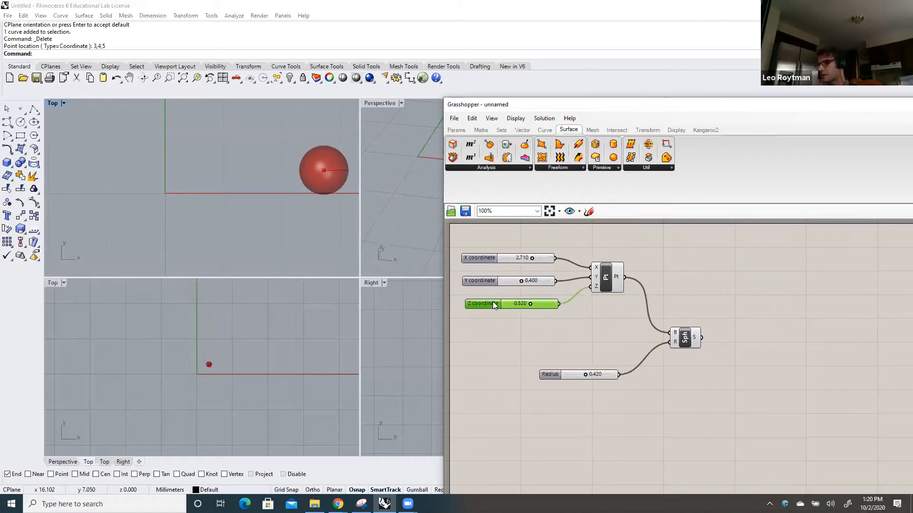
pyautogui.click(527, 330)
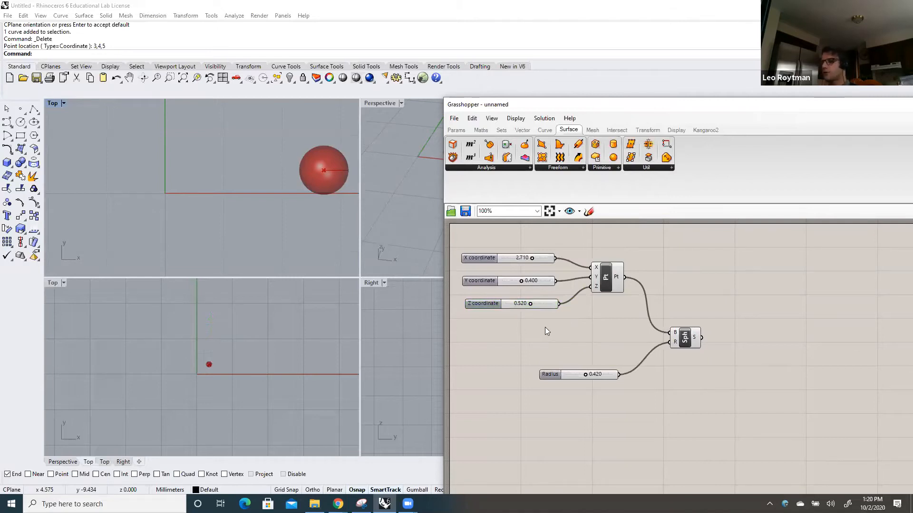
pyautogui.moveTo(598, 112); pyautogui.dragTo(550, 71)
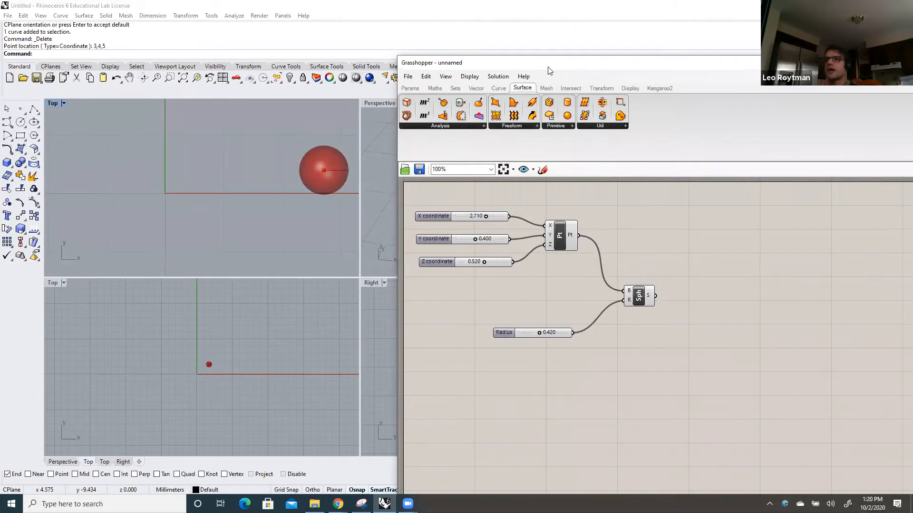
pyautogui.moveTo(550, 71); pyautogui.dragTo(522, 63)
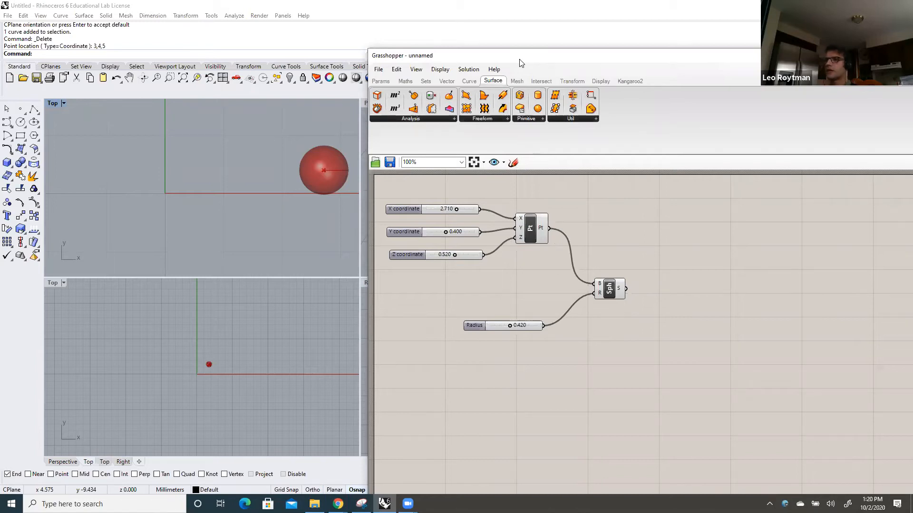
pyautogui.moveTo(521, 63); pyautogui.dragTo(456, 32)
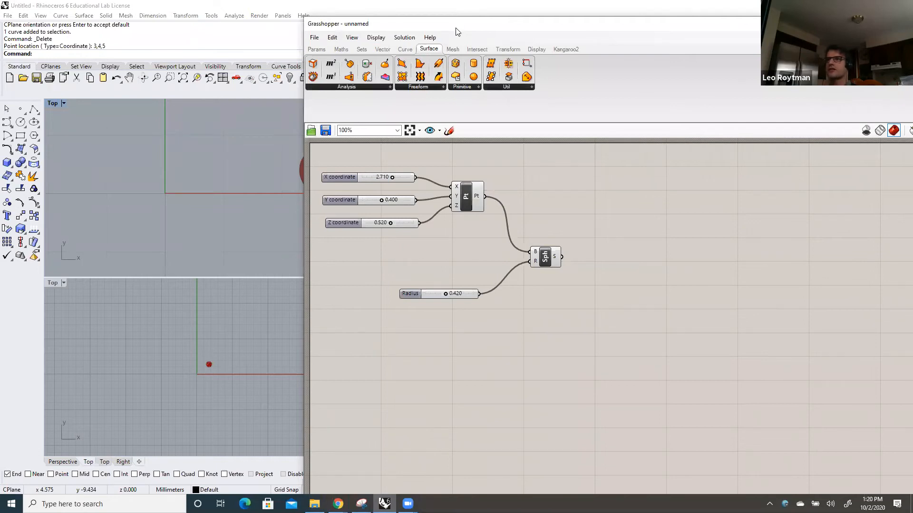
pyautogui.moveTo(739, 19); pyautogui.dragTo(698, 23)
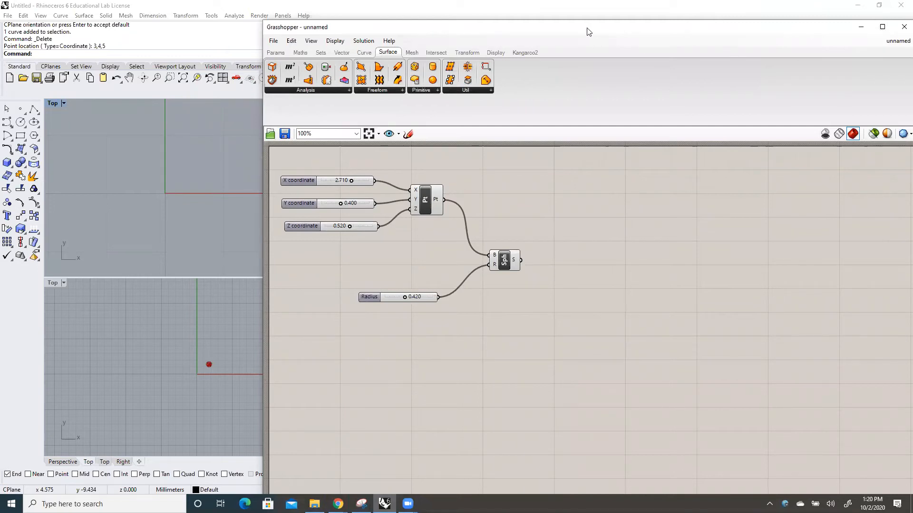
pyautogui.moveTo(584, 28); pyautogui.dragTo(658, 57)
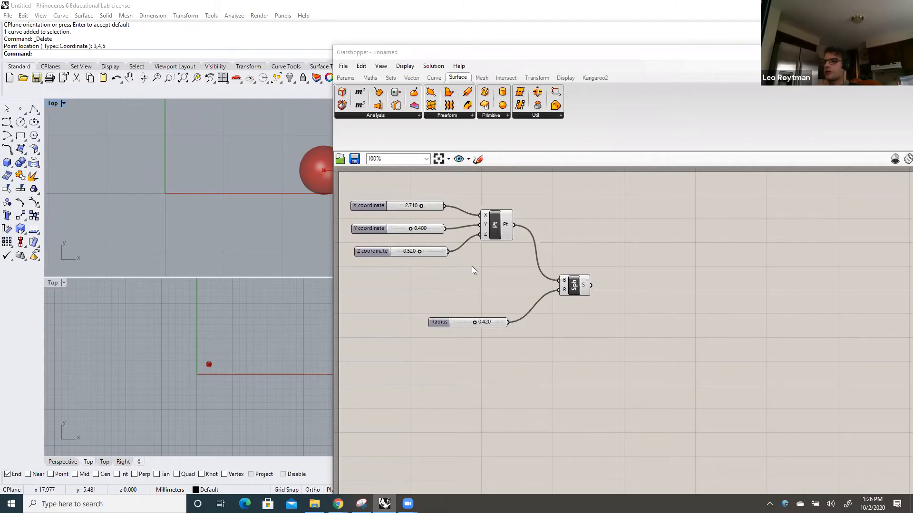
pyautogui.moveTo(550, 55); pyautogui.dragTo(497, 82)
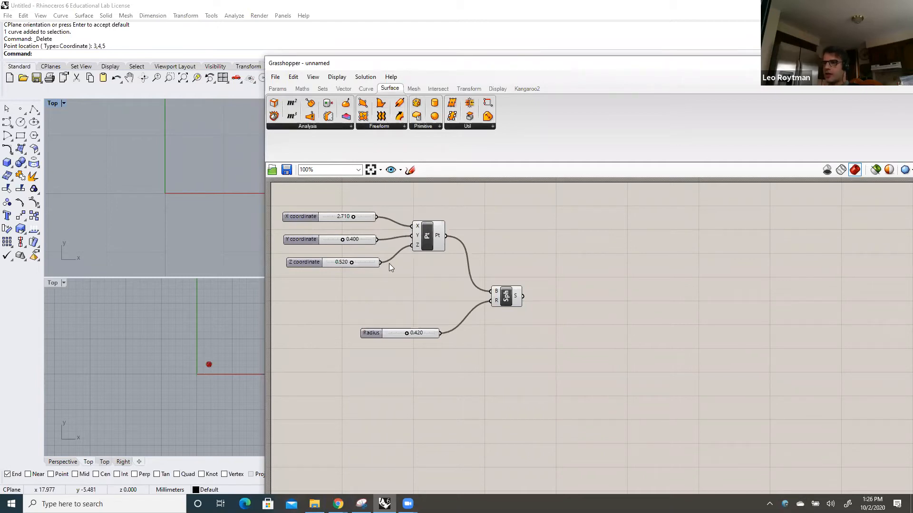
# Disconnect the Z coordinate slider from the Construct Point's Z input and reconnect it
pyautogui.moveTo(385, 263); pyautogui.dragTo(406, 247)
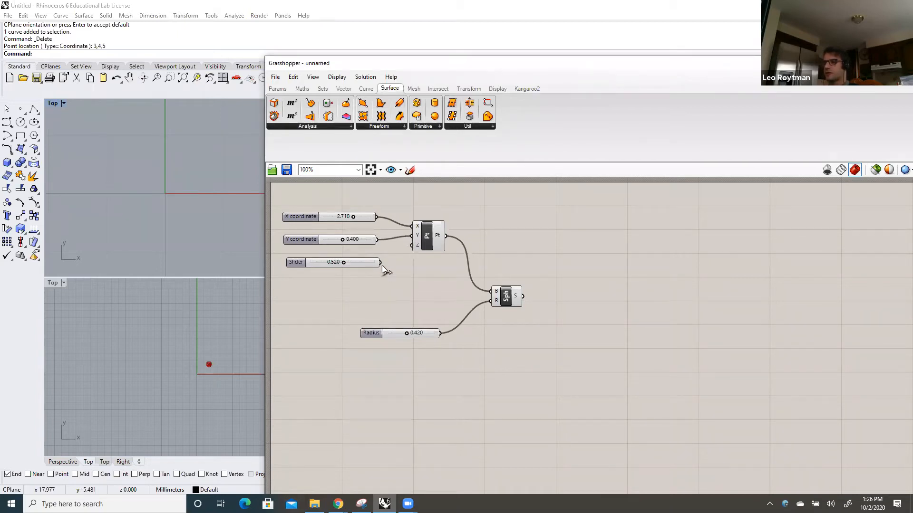
pyautogui.moveTo(409, 247); pyautogui.dragTo(408, 247)
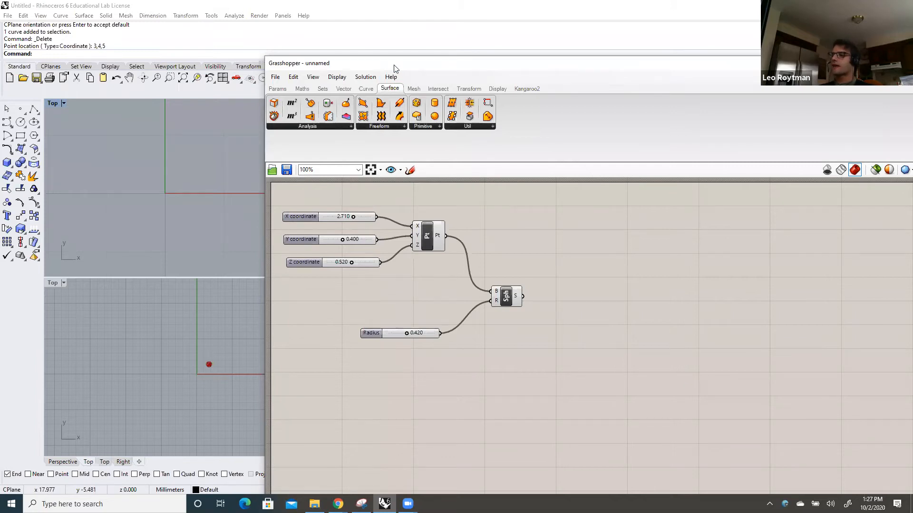
# Draw a five-point degree 3 control point curve in the lower Top viewport from about (-8, 5) to (6, -5)
pyautogui.moveTo(394, 68); pyautogui.dragTo(457, 79)
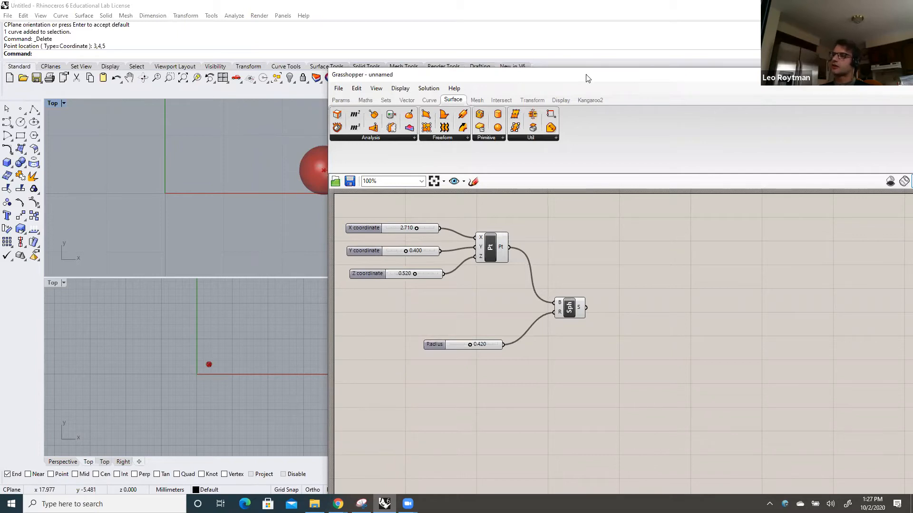
pyautogui.moveTo(603, 71); pyautogui.dragTo(639, 41)
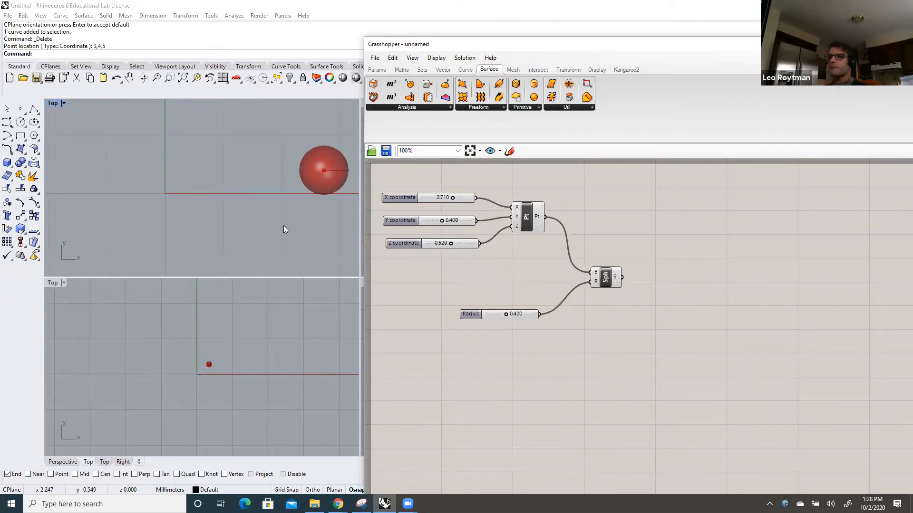
pyautogui.click(235, 225)
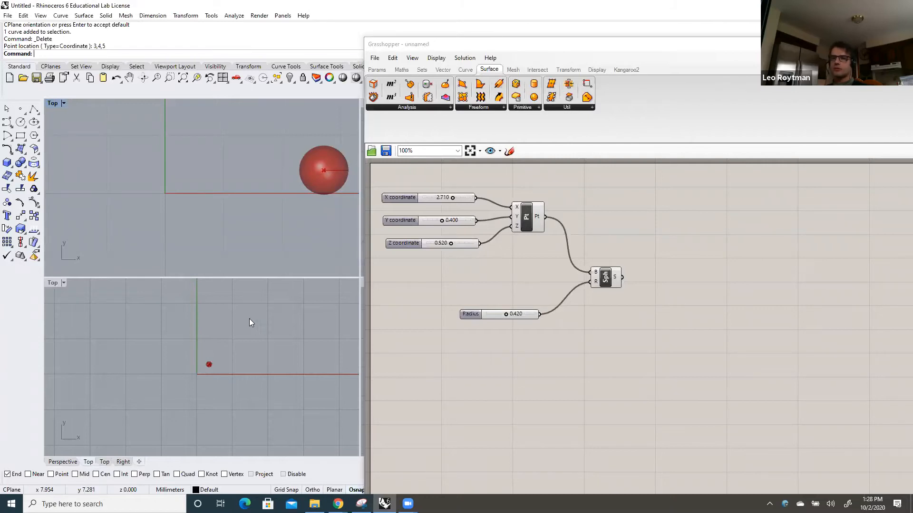
pyautogui.click(249, 320)
pyautogui.scroll(-2, 261, 351)
pyautogui.scroll(1, 252, 397)
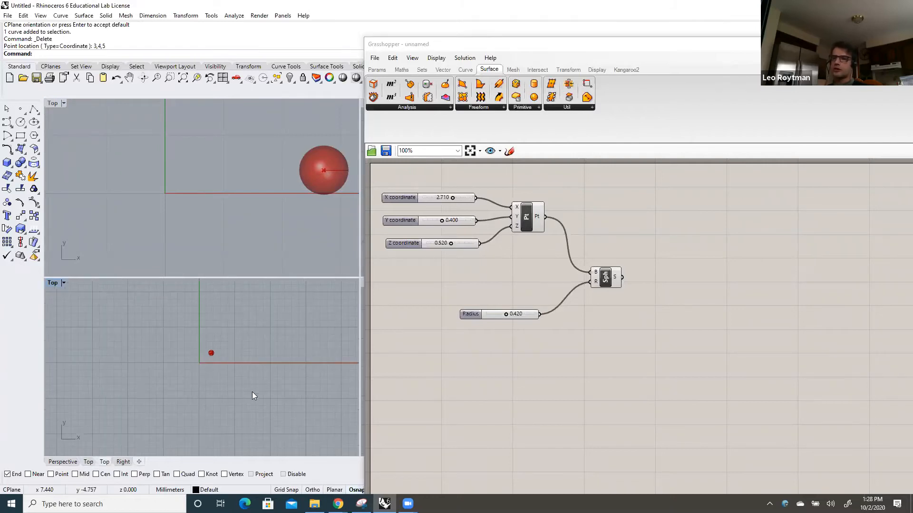
pyautogui.click(7, 122)
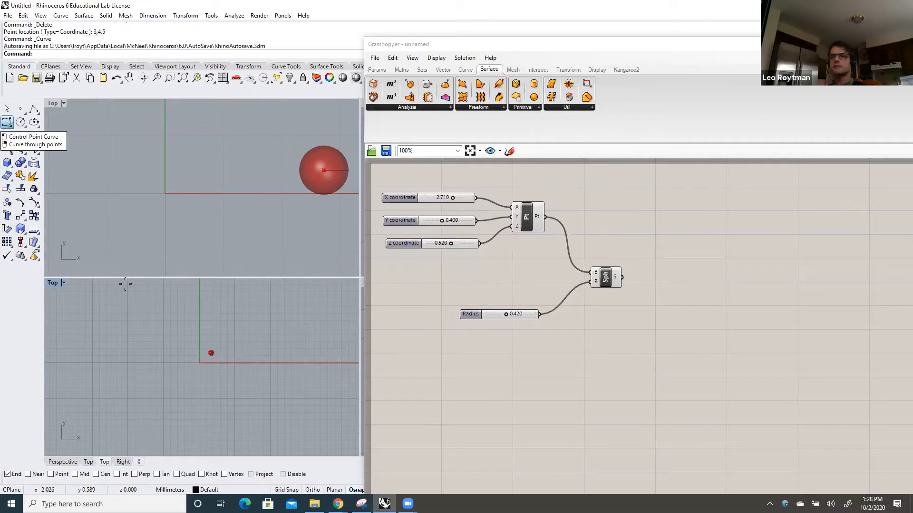
pyautogui.click(141, 324)
pyautogui.click(178, 347)
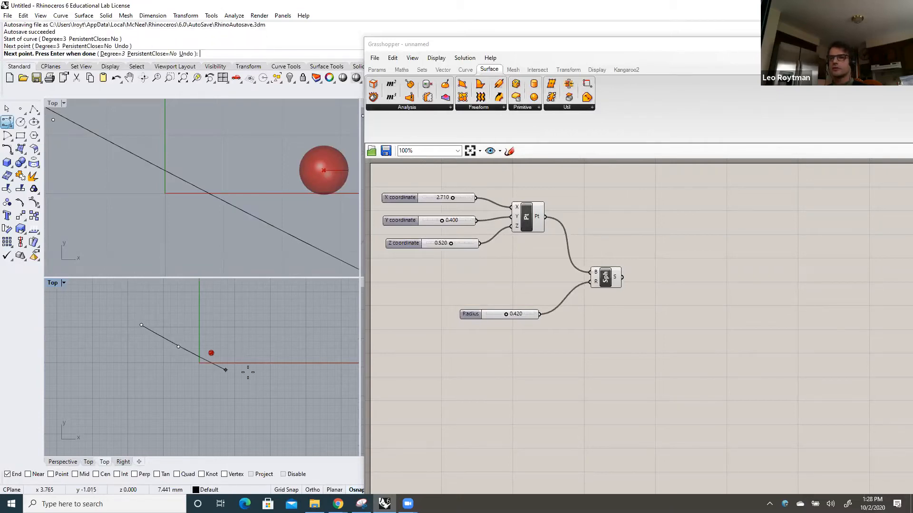
pyautogui.click(223, 295)
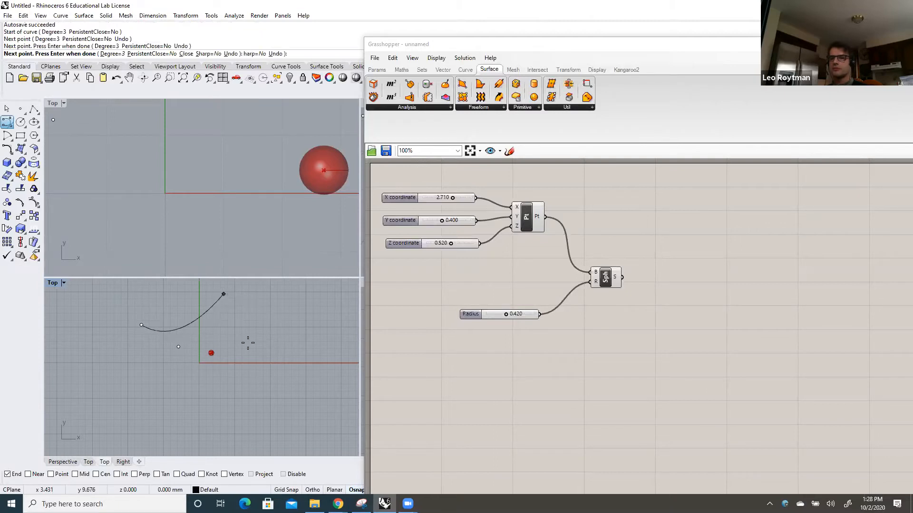
pyautogui.click(184, 388)
pyautogui.click(241, 398)
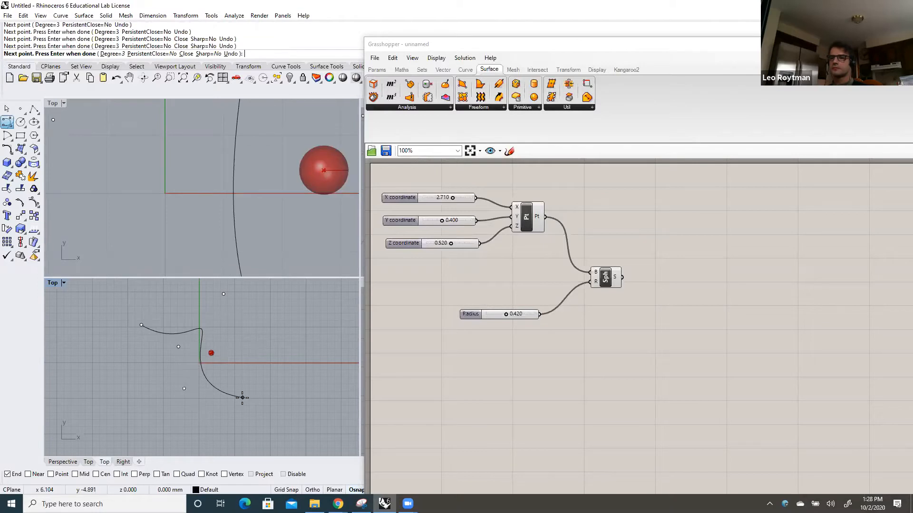
pyautogui.press('Return')
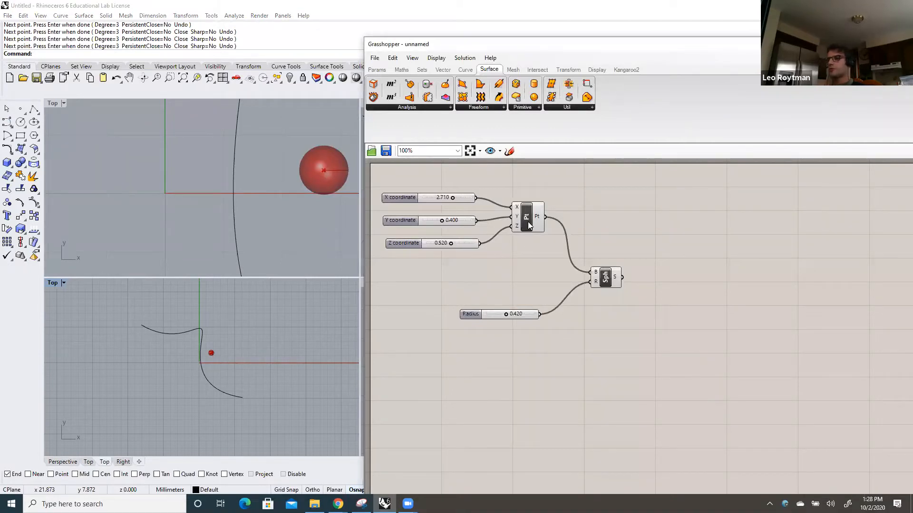
# Disconnect the constructed point from the sphere's base input and move it with its three coordinate sliders higher on the canvas
pyautogui.moveTo(546, 218); pyautogui.dragTo(590, 273)
pyautogui.hotkey('ctrl', 'z')
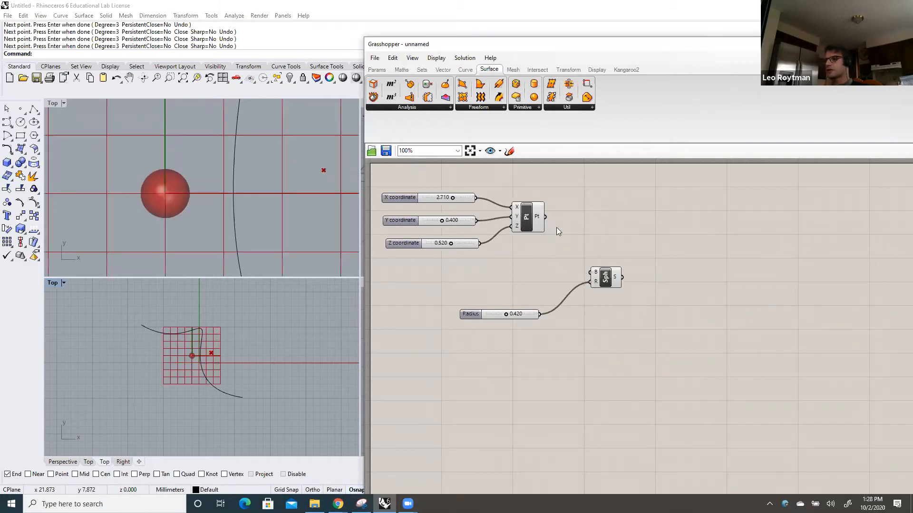
pyautogui.moveTo(537, 217); pyautogui.dragTo(538, 212)
pyautogui.moveTo(552, 261); pyautogui.dragTo(450, 173)
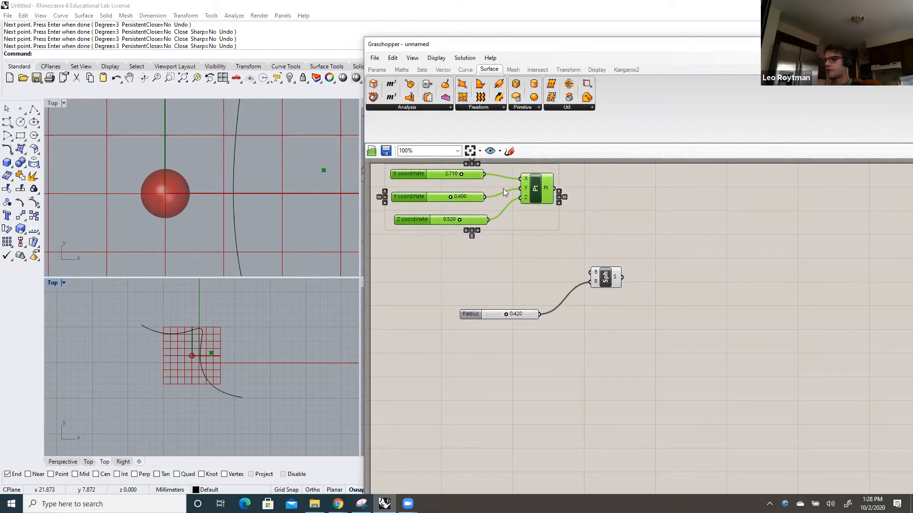
pyautogui.moveTo(531, 195); pyautogui.dragTo(524, 183)
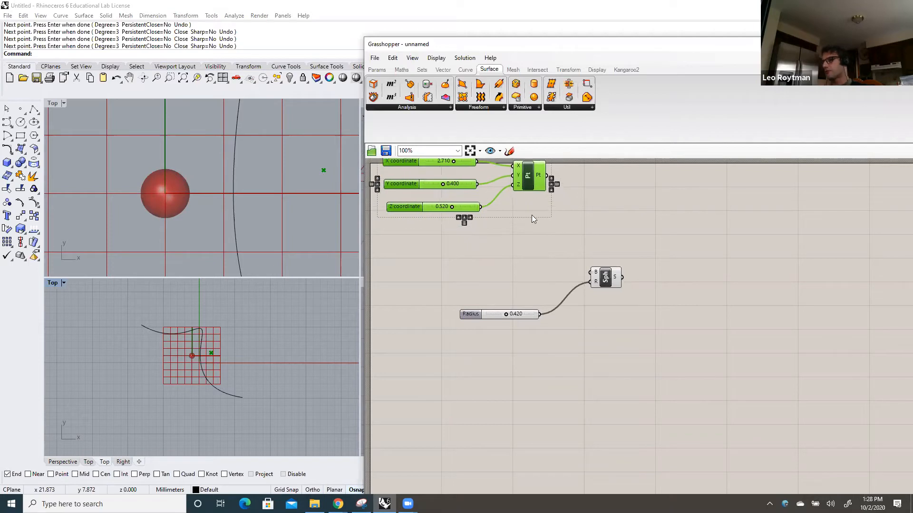
# Rearrange the Radius slider and the Sphere component lower on the canvas, leaving free space in front of the sphere's base input
pyautogui.click(518, 314)
pyautogui.moveTo(518, 314); pyautogui.dragTo(512, 340)
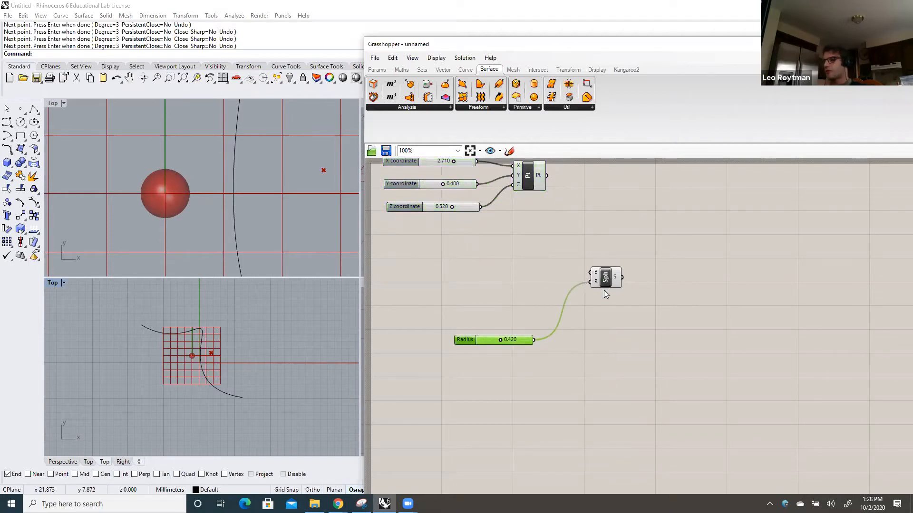
pyautogui.moveTo(603, 284); pyautogui.dragTo(603, 303)
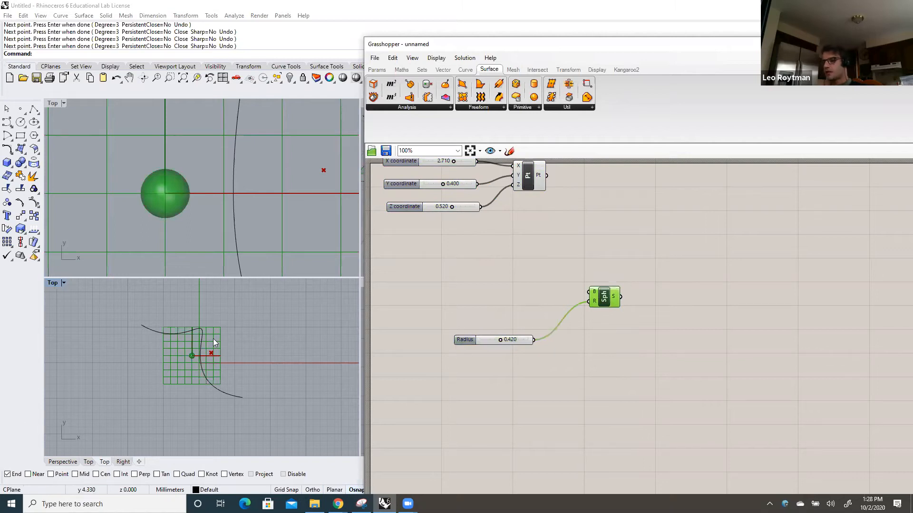
pyautogui.moveTo(600, 296); pyautogui.dragTo(584, 286)
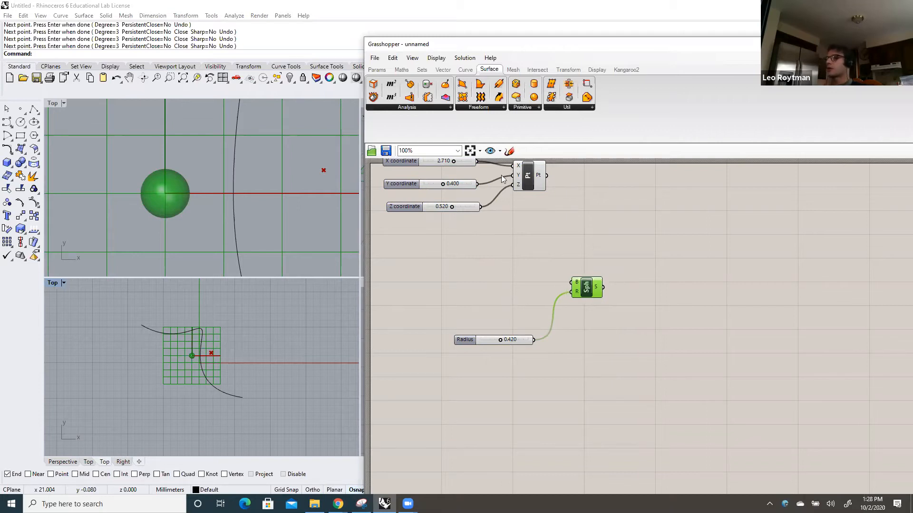
# Add a Curve Middle component to the canvas, between the coordinate sliders and the Radius slider
pyautogui.click(462, 72)
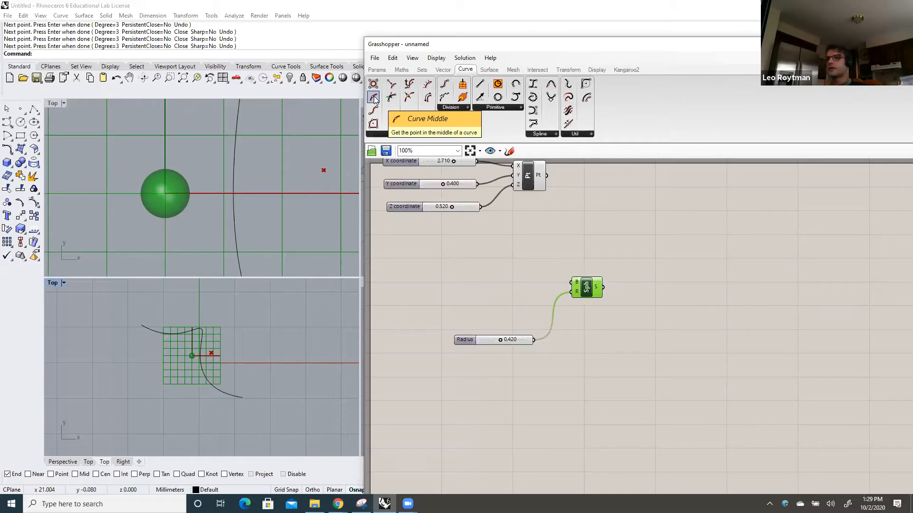
pyautogui.moveTo(374, 98); pyautogui.dragTo(447, 290)
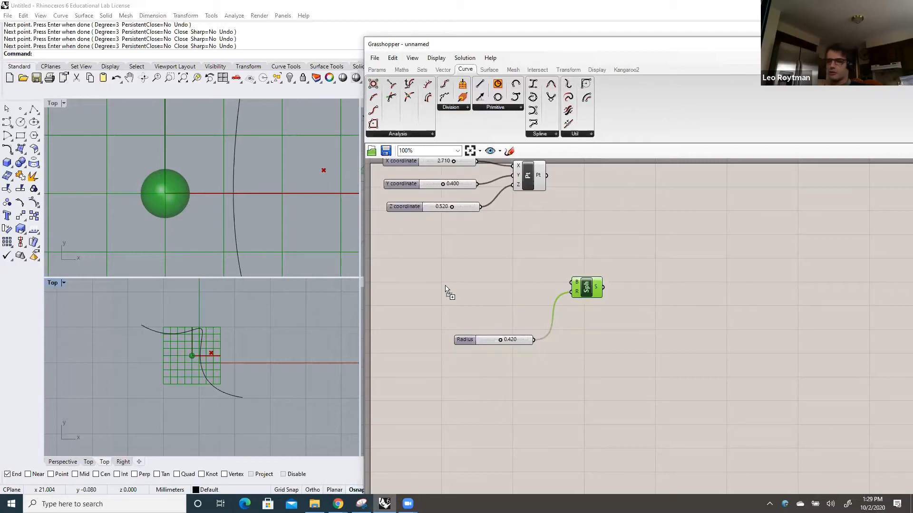
pyautogui.click(385, 69)
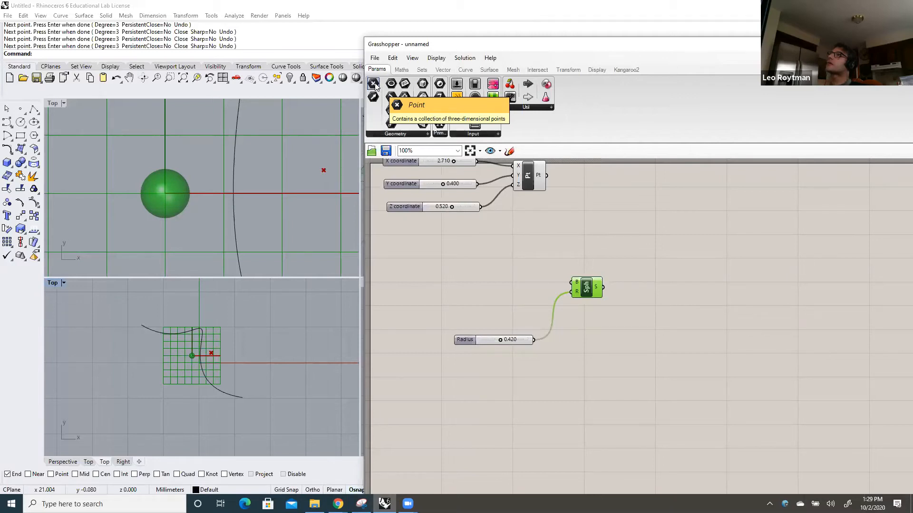
pyautogui.click(465, 70)
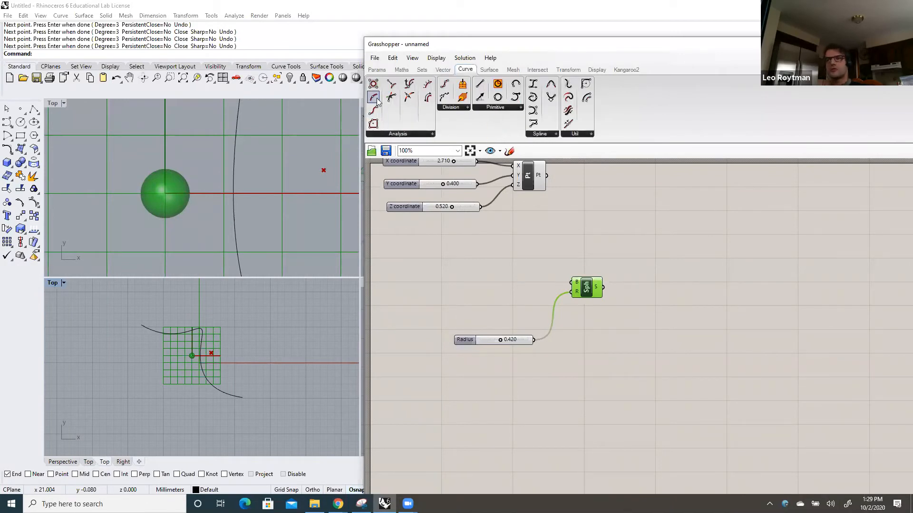
pyautogui.moveTo(377, 101); pyautogui.dragTo(469, 275)
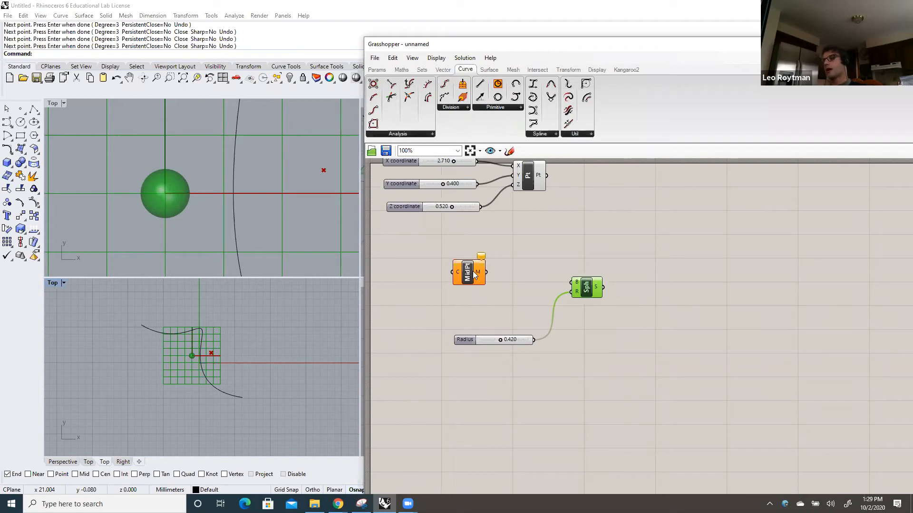
pyautogui.moveTo(474, 275); pyautogui.dragTo(475, 281)
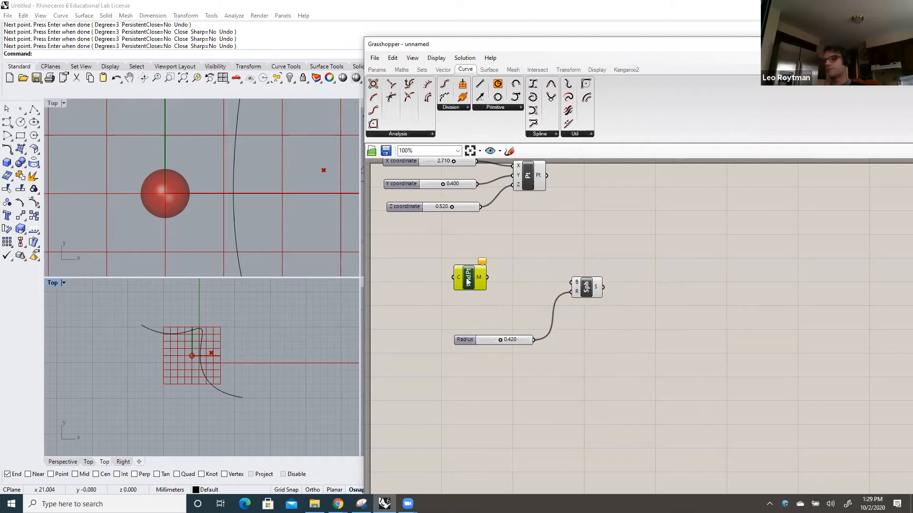
# Assign the freeform curve drawn in Rhino as the single curve for the Curve Middle component's C input
pyautogui.rightClick(460, 279)
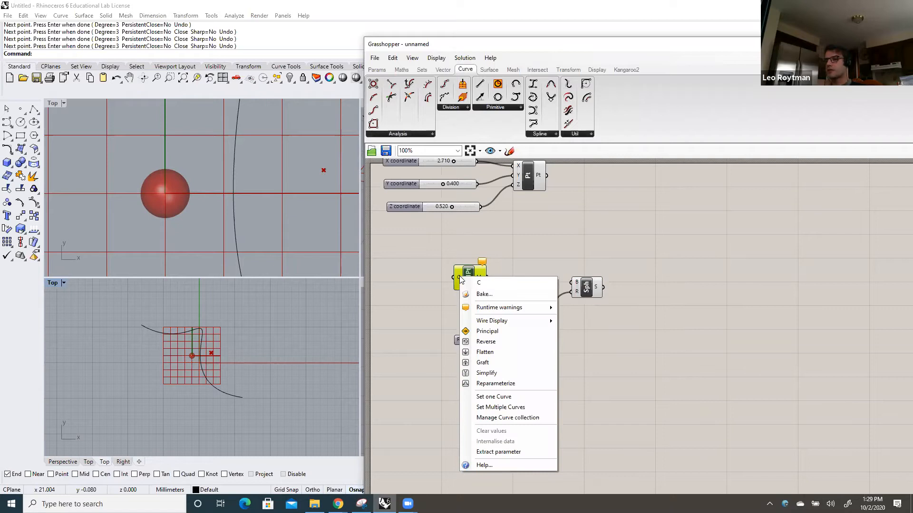
pyautogui.click(483, 397)
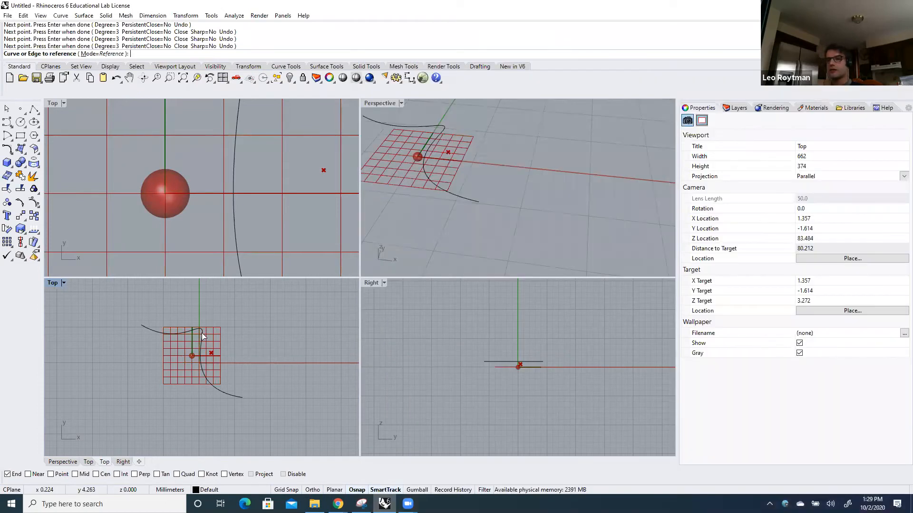
pyautogui.click(202, 333)
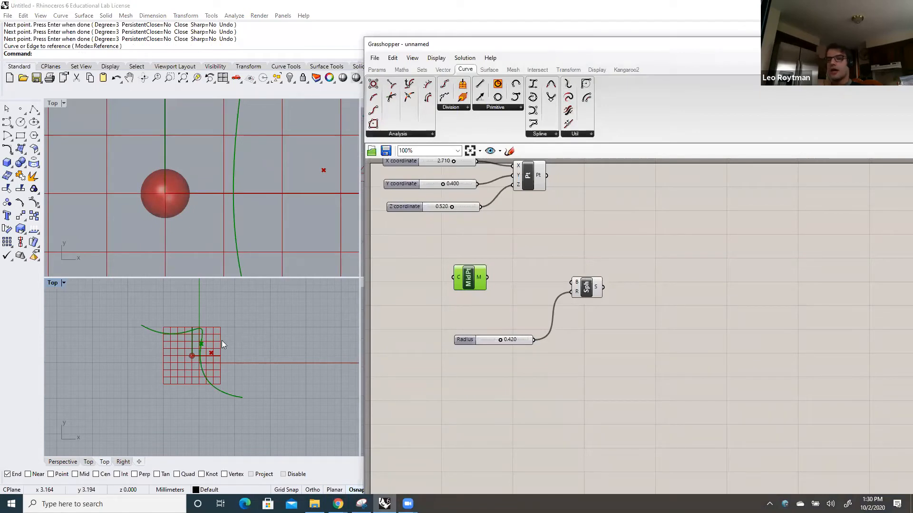
# Connect the Curve Middle's M output to the sphere's base input and set the Radius slider to 0.540
pyautogui.scroll(5, 190, 346)
pyautogui.scroll(2, 190, 346)
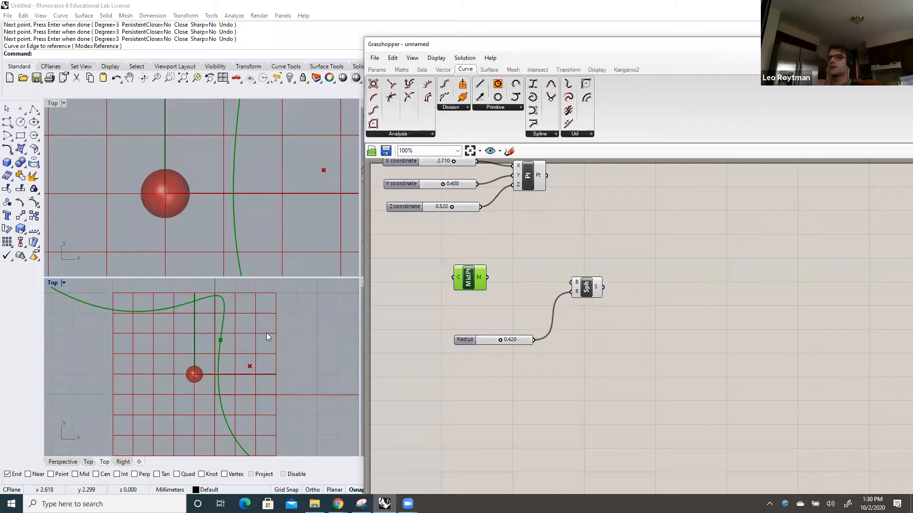
pyautogui.scroll(-2, 266, 332)
pyautogui.scroll(-3, 270, 328)
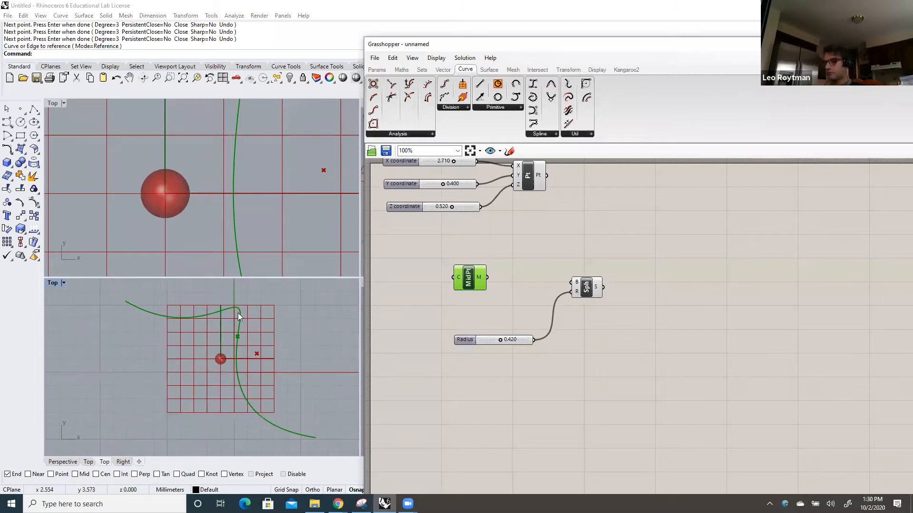
pyautogui.moveTo(488, 278); pyautogui.dragTo(566, 282)
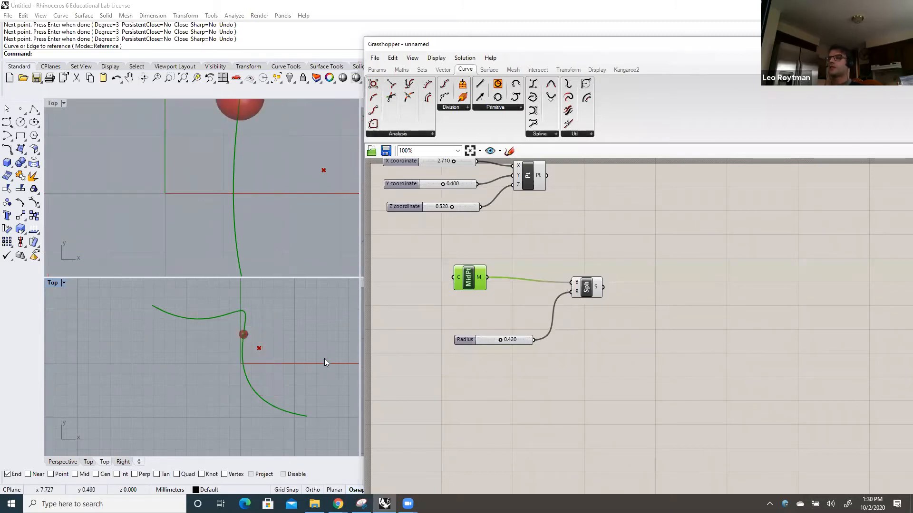
pyautogui.scroll(-2, 279, 324)
pyautogui.scroll(-1, 281, 327)
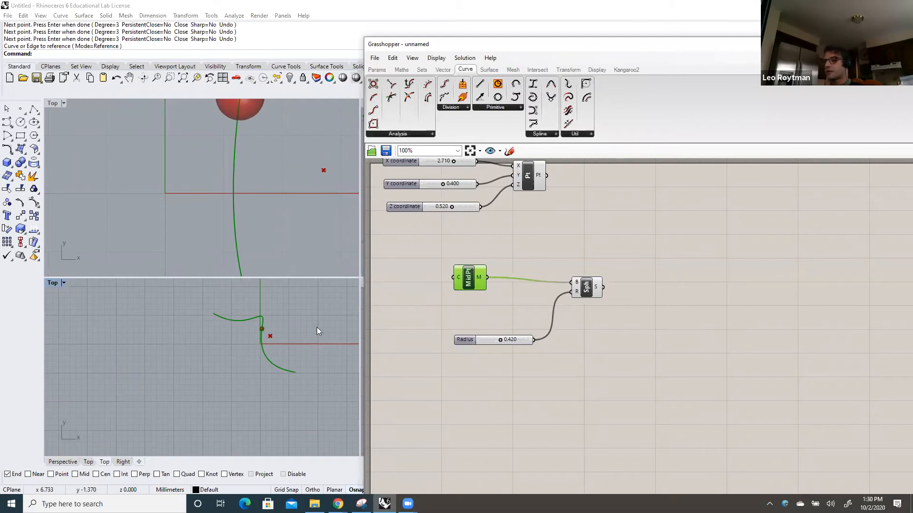
pyautogui.moveTo(309, 335); pyautogui.dragTo(262, 345, button='right')
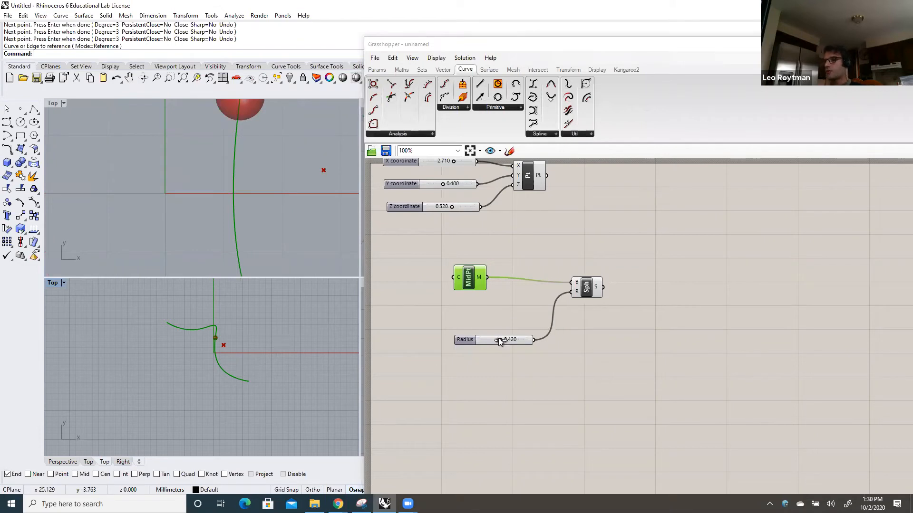
pyautogui.moveTo(499, 339)
pyautogui.mouseDown()
pyautogui.moveTo(513, 342)
pyautogui.moveTo(505, 341)
pyautogui.mouseUp()
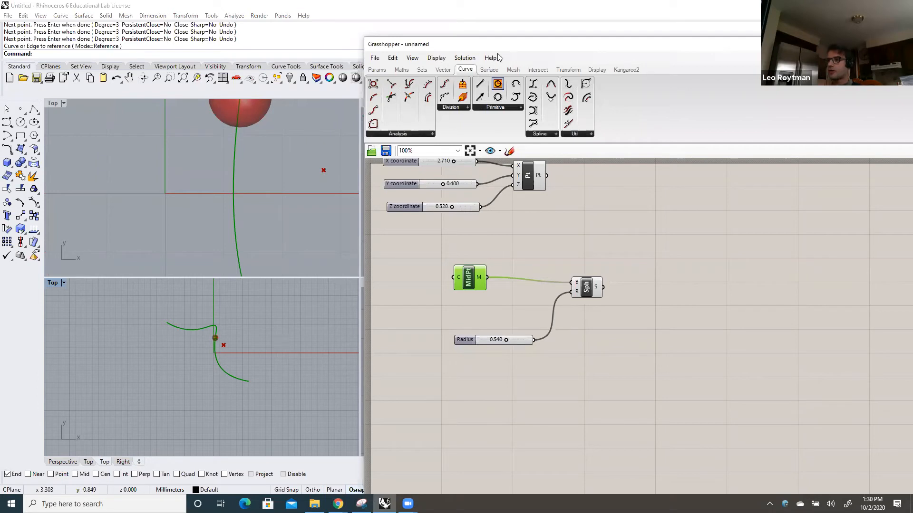
# Reshape the Rhino curve in the Right viewport by raising a middle control point and pulling an end control point down and outward
pyautogui.moveTo(495, 47); pyautogui.dragTo(696, 115)
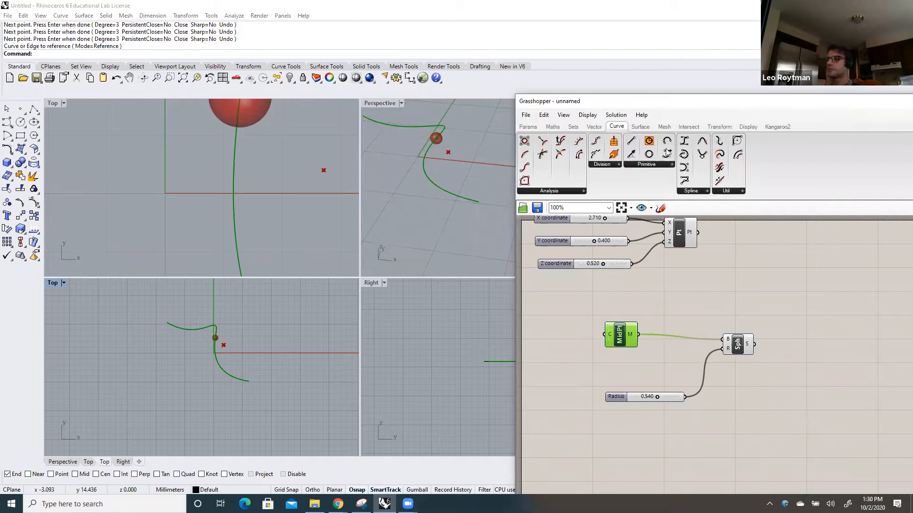
pyautogui.moveTo(611, 108); pyautogui.dragTo(706, 106)
pyautogui.click(536, 362)
pyautogui.scroll(5, 554, 351)
pyautogui.moveTo(586, 378); pyautogui.dragTo(582, 310)
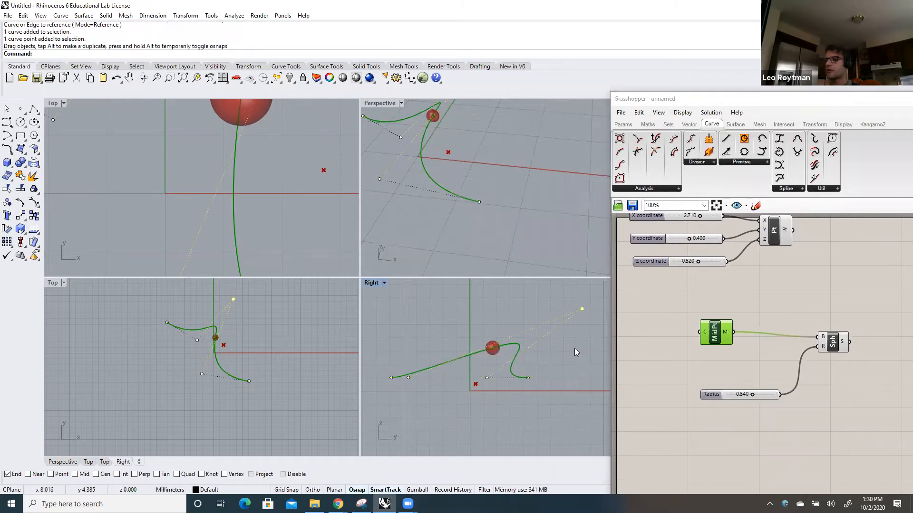
pyautogui.moveTo(392, 378); pyautogui.dragTo(374, 396)
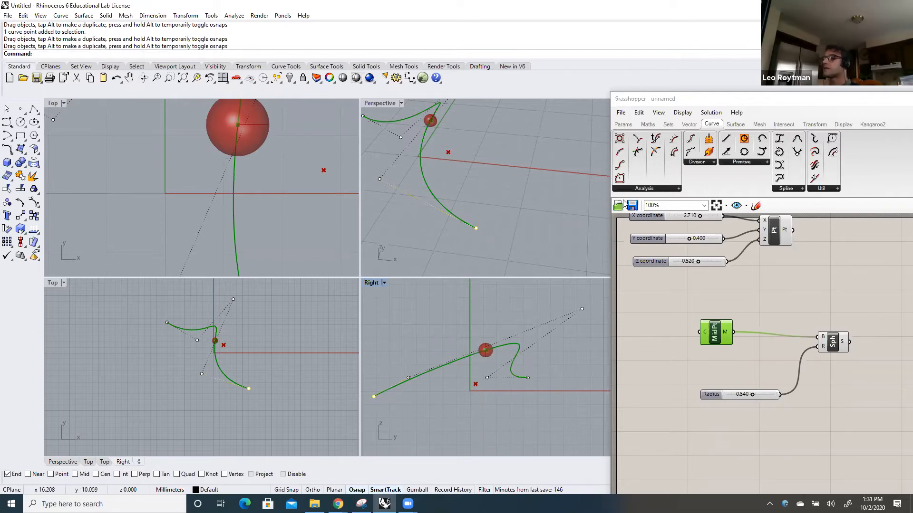
# Disconnect the radius slider from the sphere's R input and move the slider lower on the canvas
pyautogui.moveTo(666, 103); pyautogui.dragTo(616, 29)
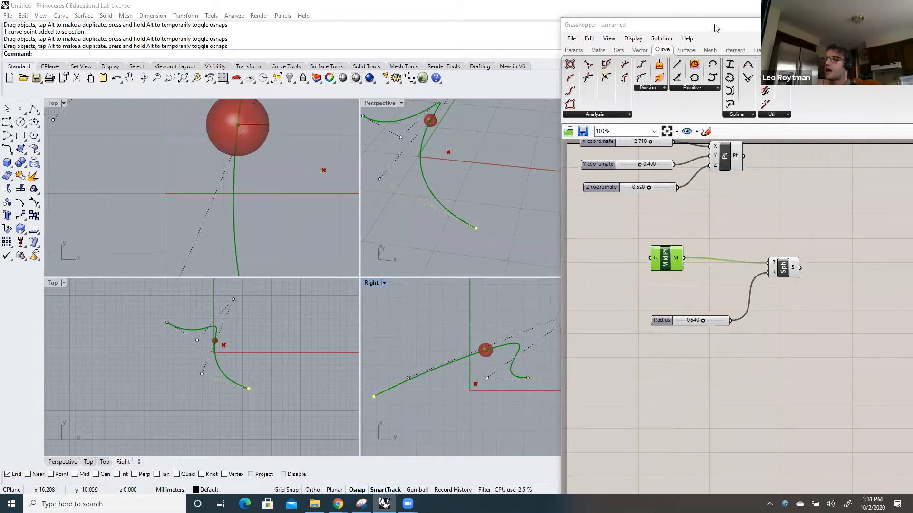
pyautogui.moveTo(715, 27); pyautogui.dragTo(675, 34)
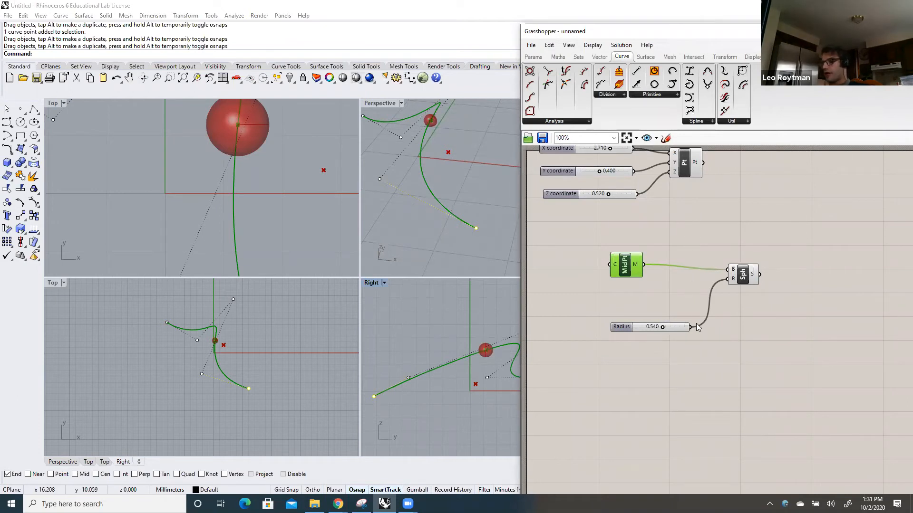
pyautogui.moveTo(692, 328); pyautogui.dragTo(727, 281)
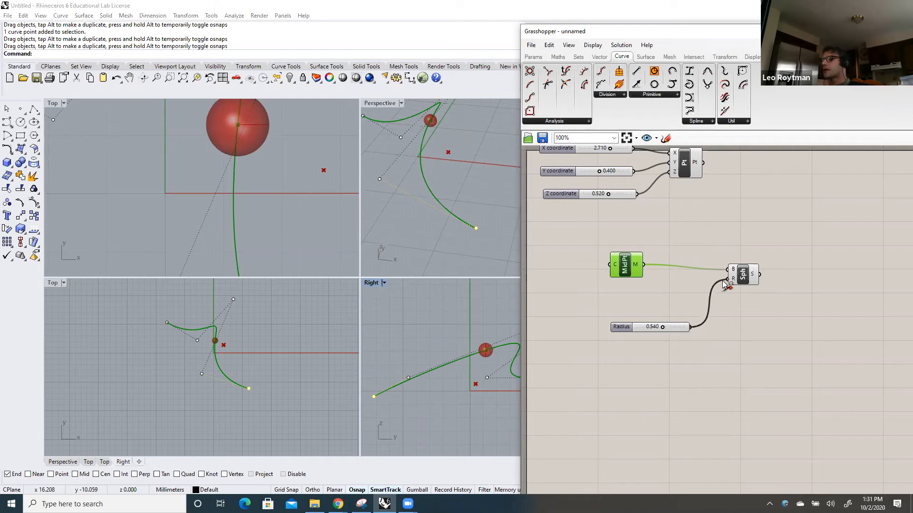
pyautogui.click(648, 329)
pyautogui.moveTo(645, 352); pyautogui.dragTo(641, 366)
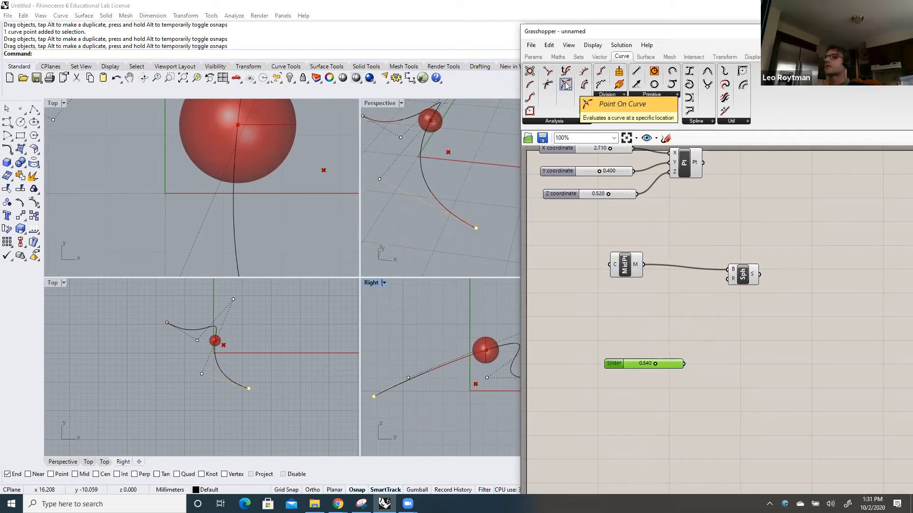
# Add a curve Length component below the Curve Middle component and assign the Rhino curve to its C input
pyautogui.moveTo(589, 87); pyautogui.dragTo(627, 319)
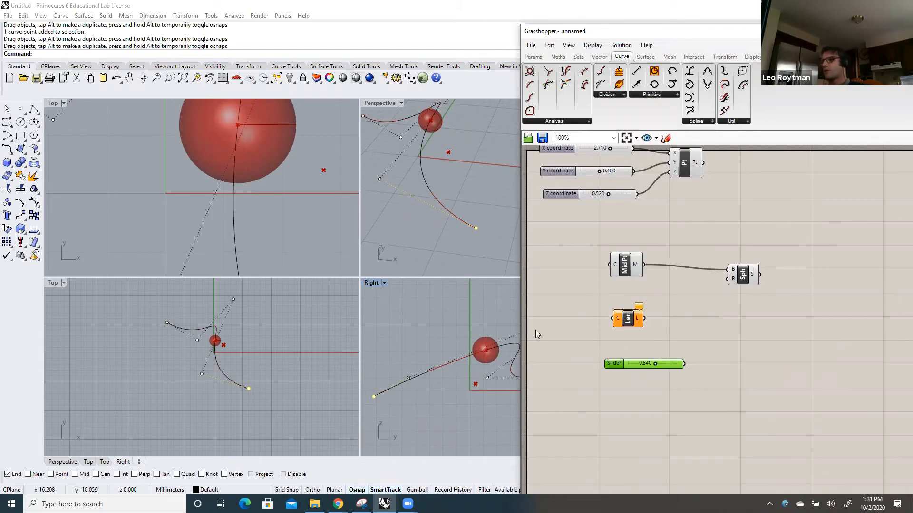
pyautogui.click(573, 299)
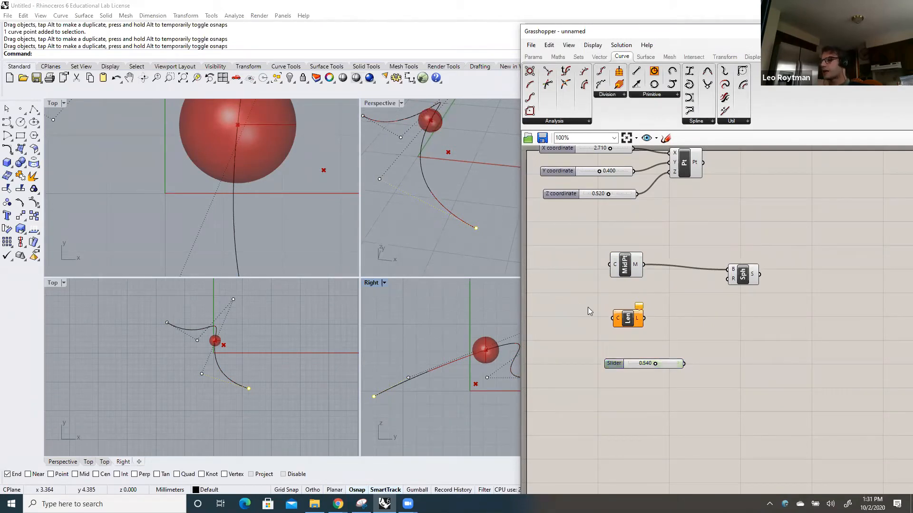
pyautogui.rightClick(619, 322)
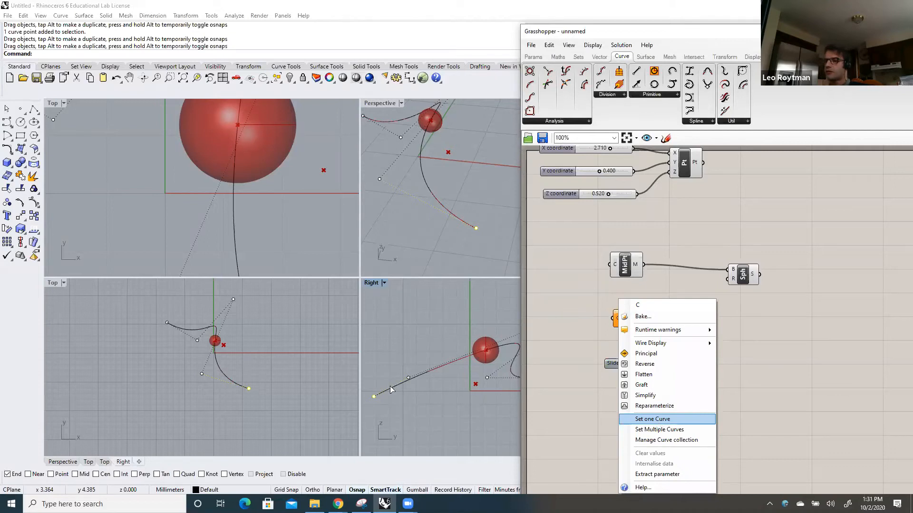
pyautogui.click(659, 422)
pyautogui.click(393, 391)
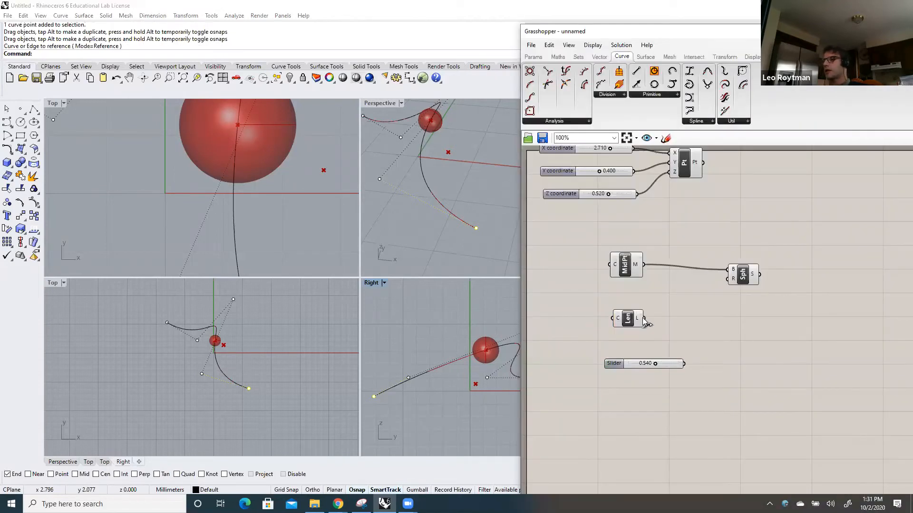
pyautogui.moveTo(627, 318); pyautogui.dragTo(617, 322)
# Add a Division component beside the Length component and connect the L output to its A input
pyautogui.moveTo(690, 38); pyautogui.dragTo(587, 48)
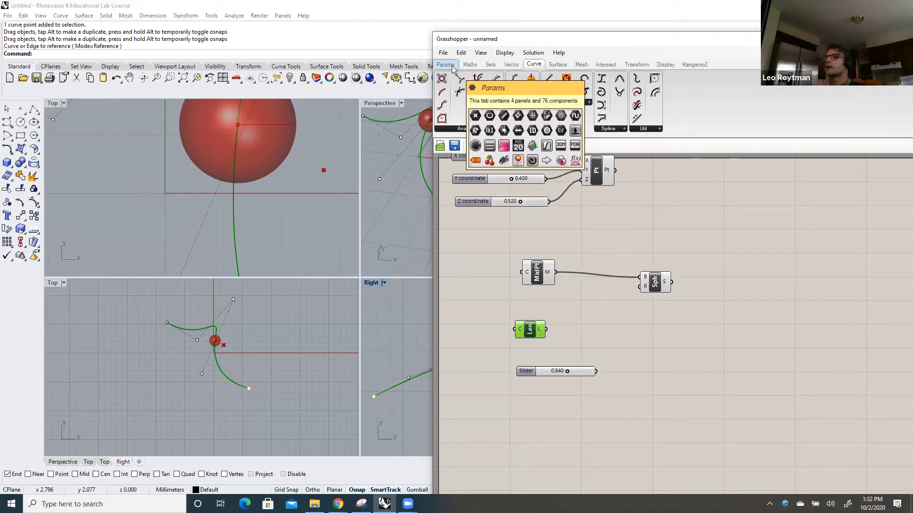
pyautogui.click(470, 64)
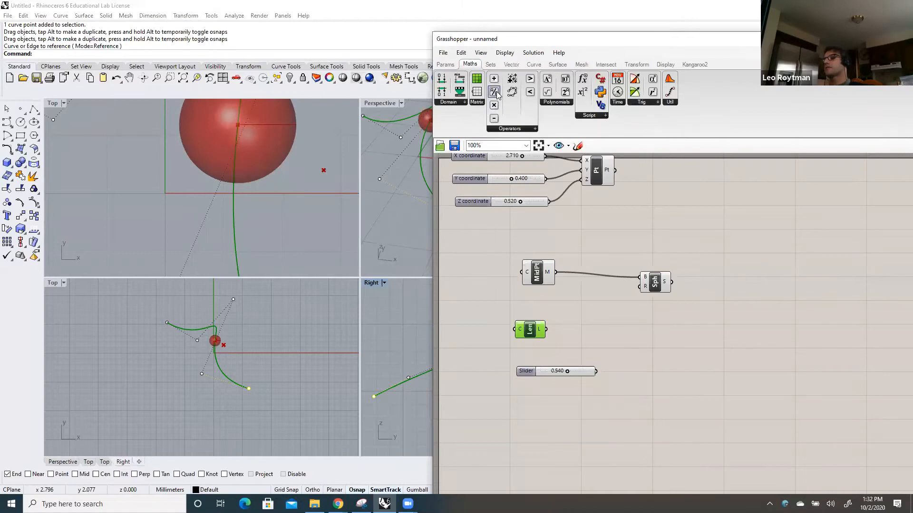
pyautogui.moveTo(496, 95); pyautogui.dragTo(593, 321)
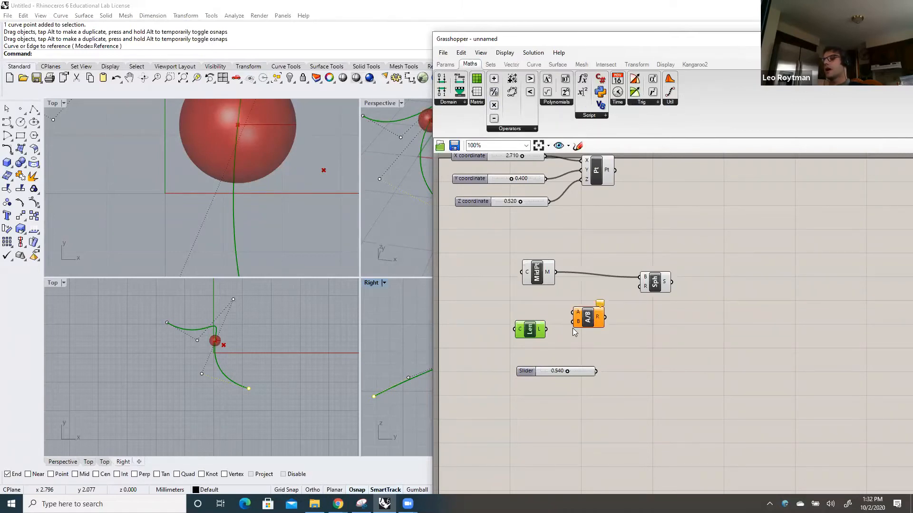
pyautogui.moveTo(541, 332); pyautogui.dragTo(522, 331)
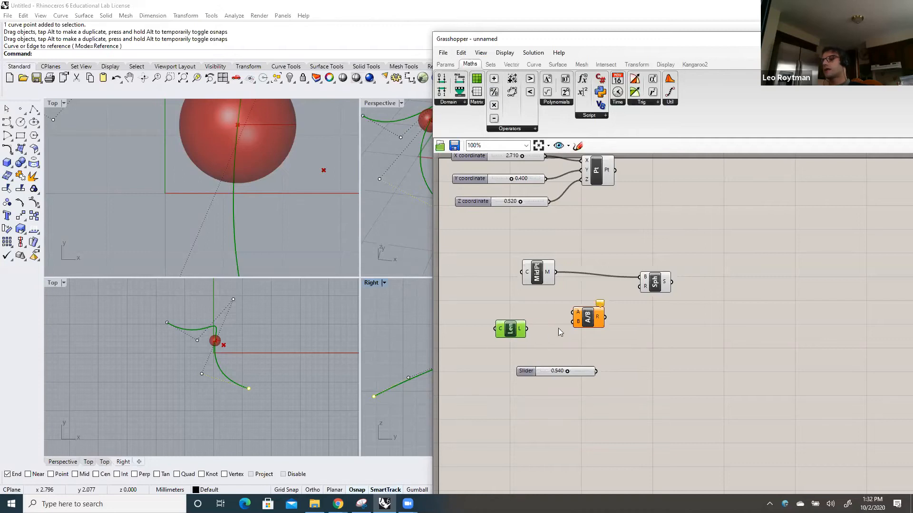
pyautogui.moveTo(528, 329); pyautogui.dragTo(571, 313)
pyautogui.moveTo(520, 329)
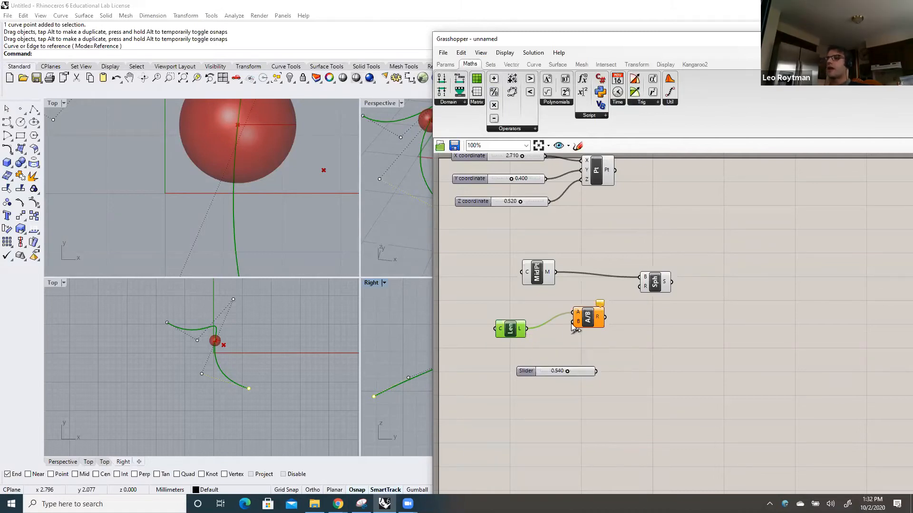
pyautogui.moveTo(573, 328)
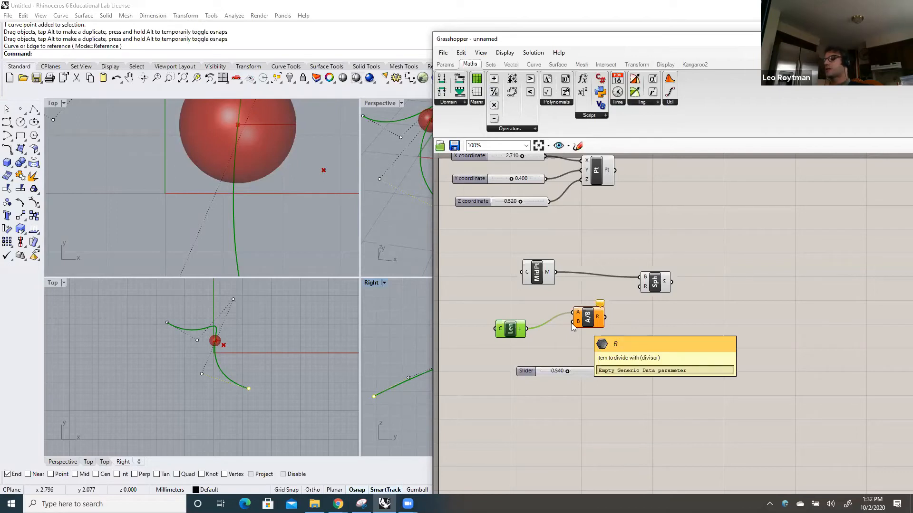
# Position the slider below the Length component, connect it to the Division's B input, and connect the Division's R output to the sphere's R input
pyautogui.moveTo(564, 371); pyautogui.dragTo(523, 372)
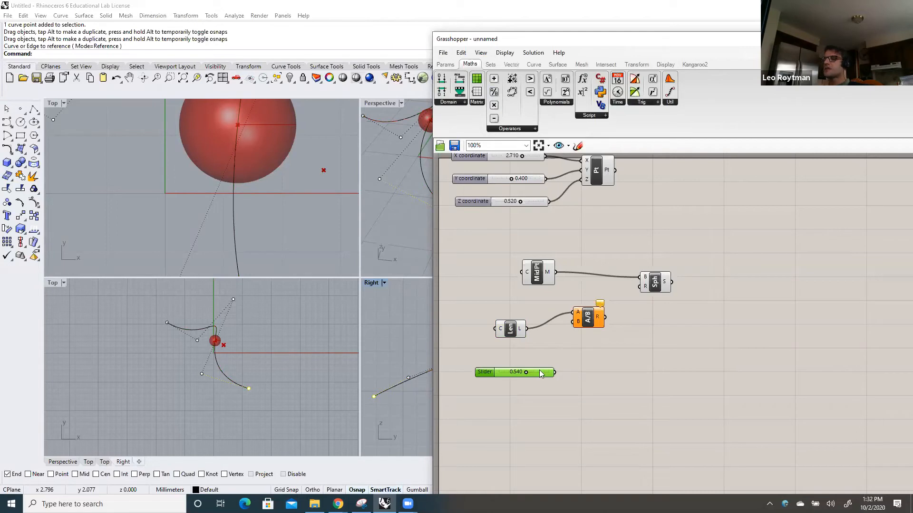
pyautogui.moveTo(540, 371); pyautogui.dragTo(618, 379)
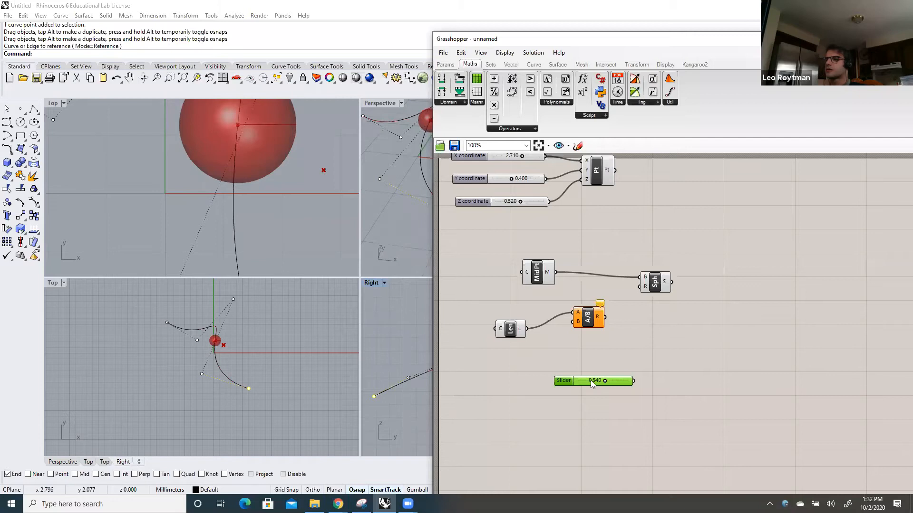
pyautogui.moveTo(590, 380); pyautogui.dragTo(511, 373)
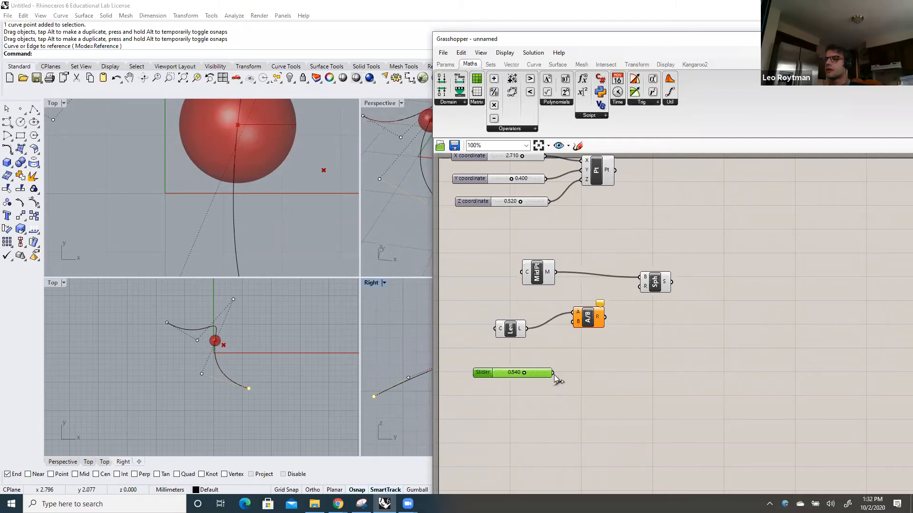
pyautogui.moveTo(566, 338); pyautogui.dragTo(573, 322)
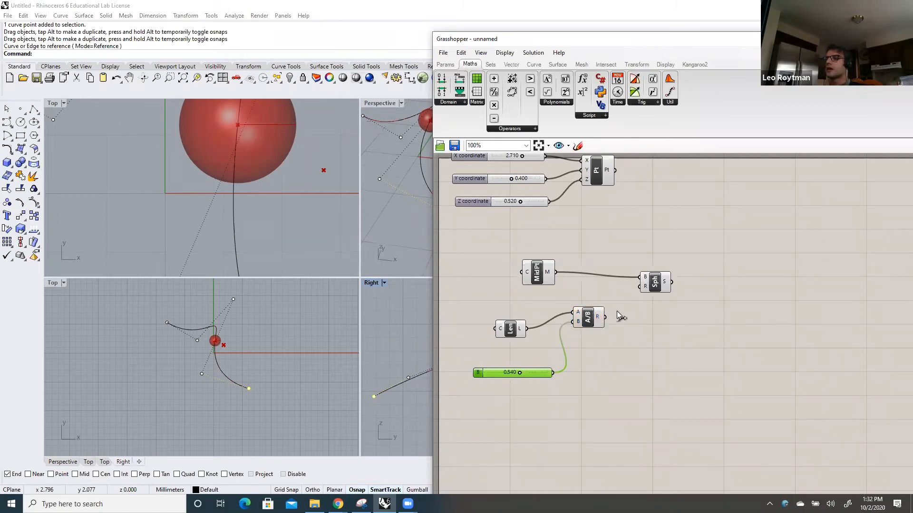
pyautogui.moveTo(630, 290); pyautogui.dragTo(640, 287)
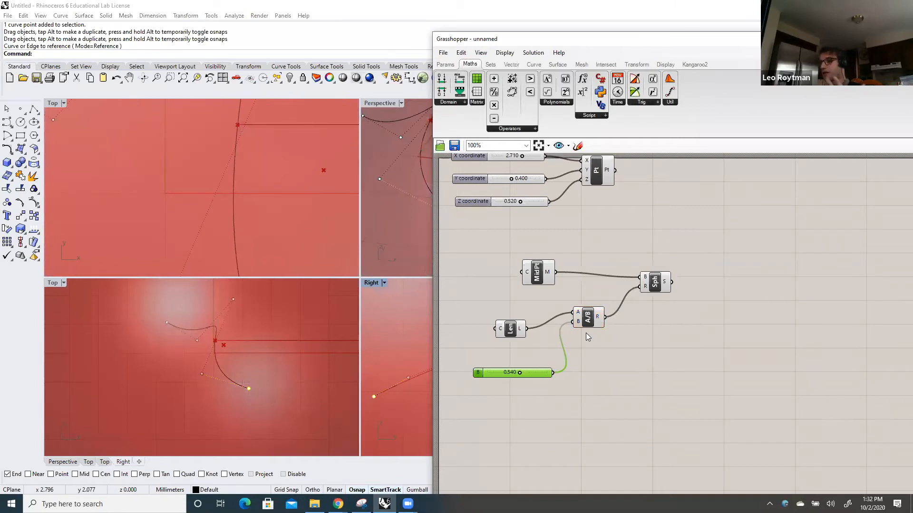
# Set the divisor slider's numeric domain to a minimum of 2 and a maximum of 10
pyautogui.rightClick(534, 374)
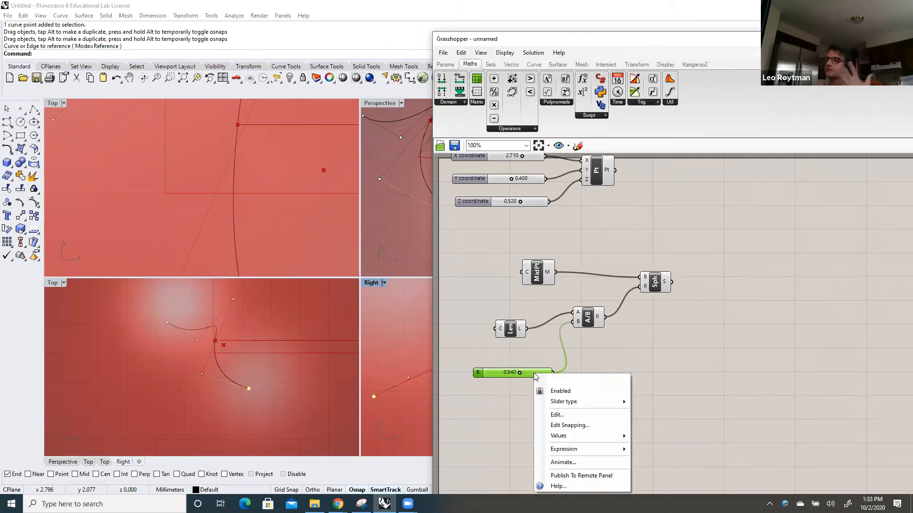
pyautogui.click(571, 416)
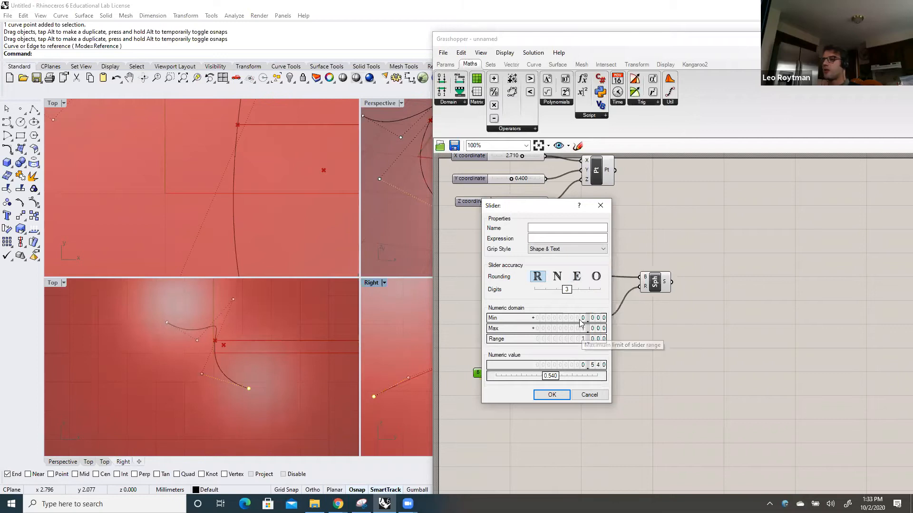
pyautogui.click(580, 319)
pyautogui.doubleClick(580, 322)
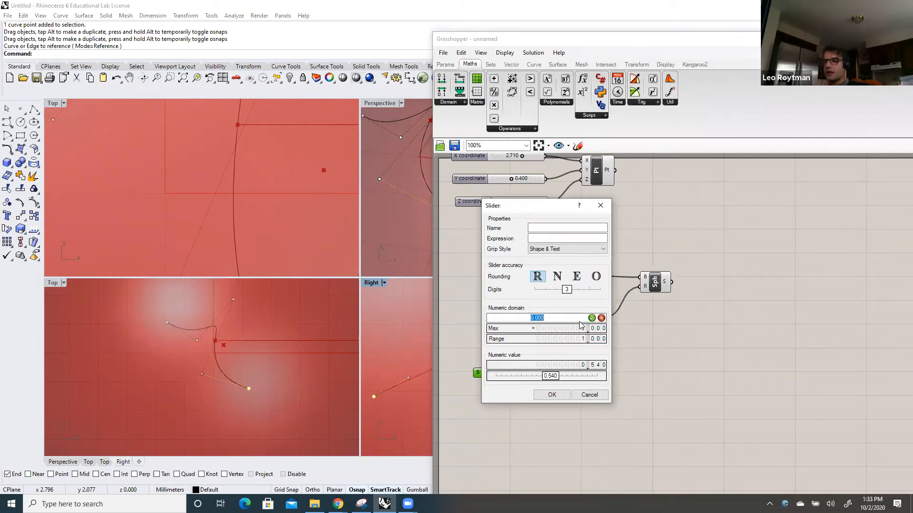
pyautogui.write('2')
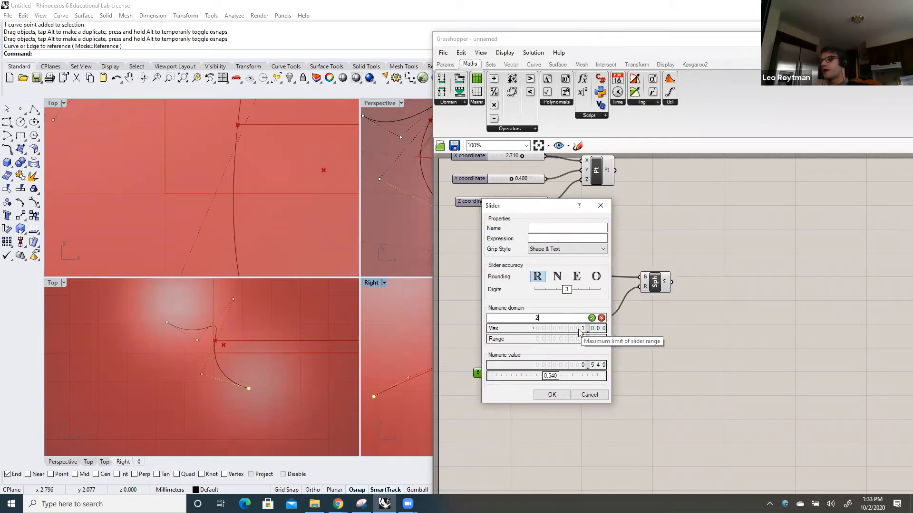
pyautogui.press('Return')
pyautogui.doubleClick(579, 329)
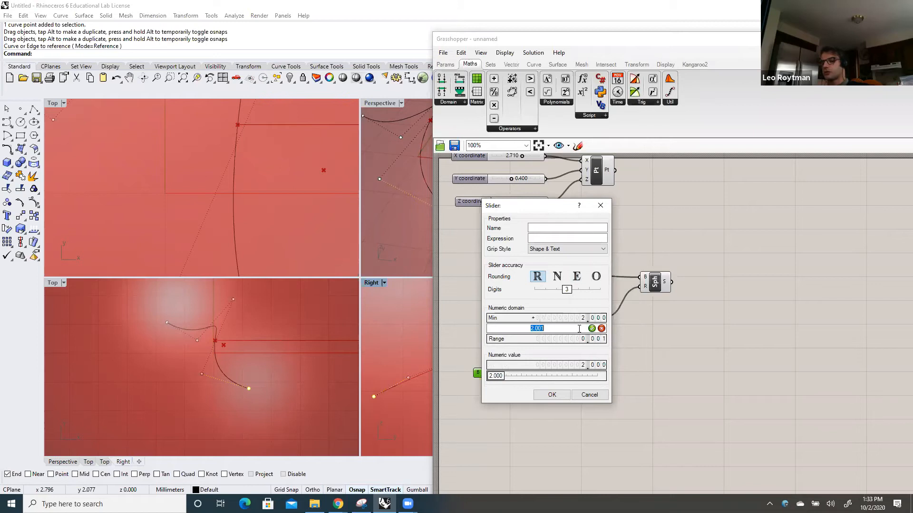
pyautogui.write('10')
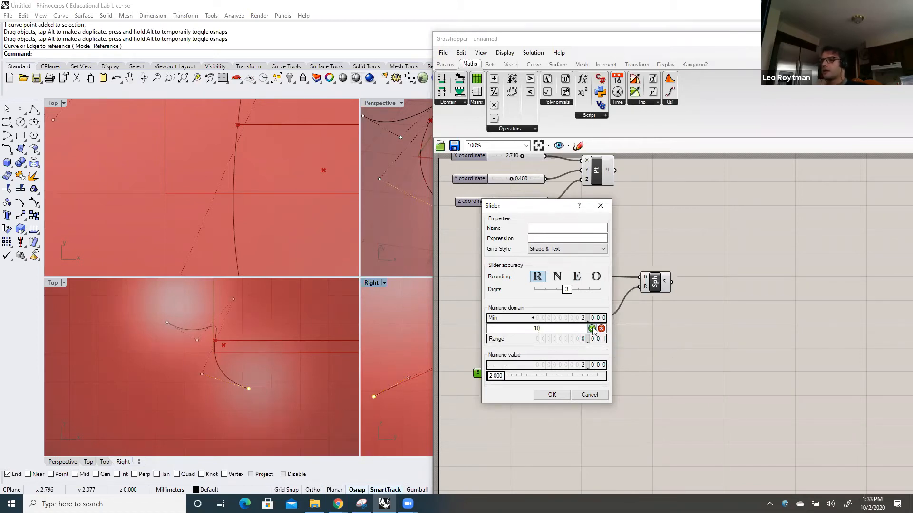
pyautogui.click(592, 328)
pyautogui.click(553, 394)
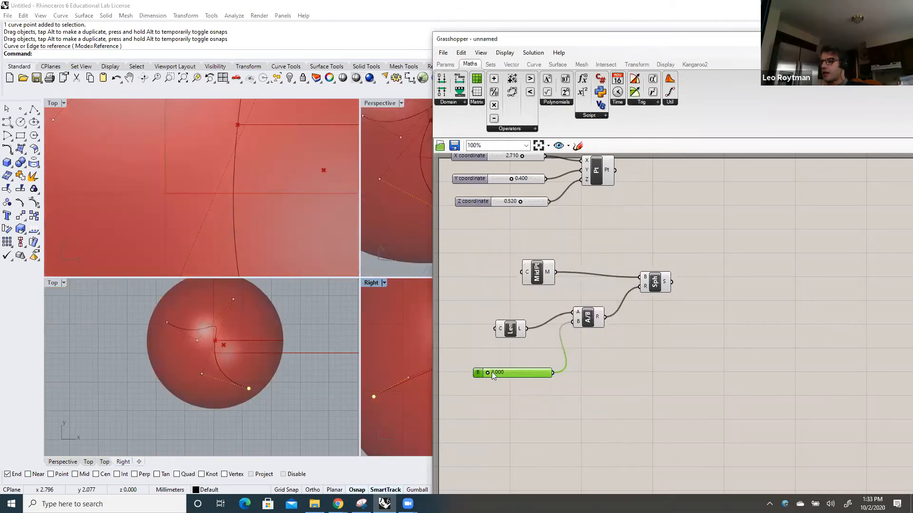
# Raise the divisor slider to 9.152, shorten its body, and shift the Grasshopper window aside to uncover the Rhino viewports
pyautogui.moveTo(487, 372); pyautogui.dragTo(528, 375)
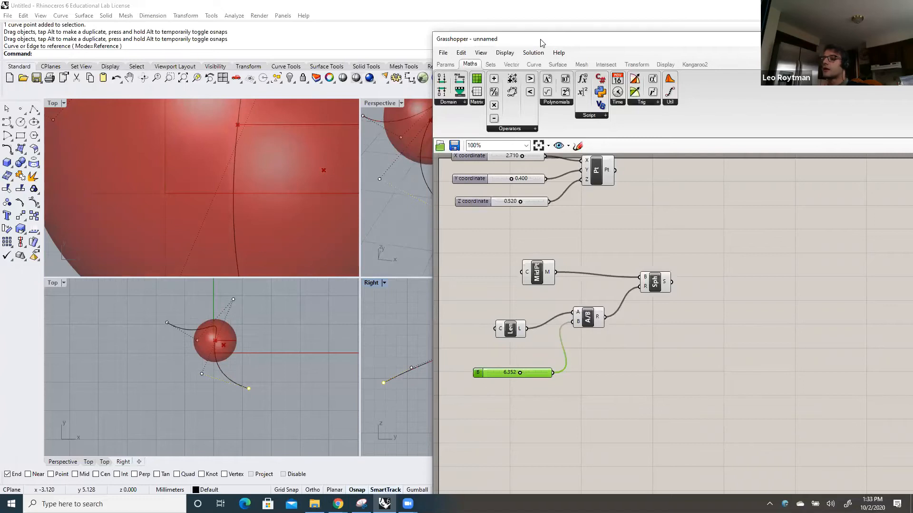
pyautogui.moveTo(540, 43); pyautogui.dragTo(635, 44)
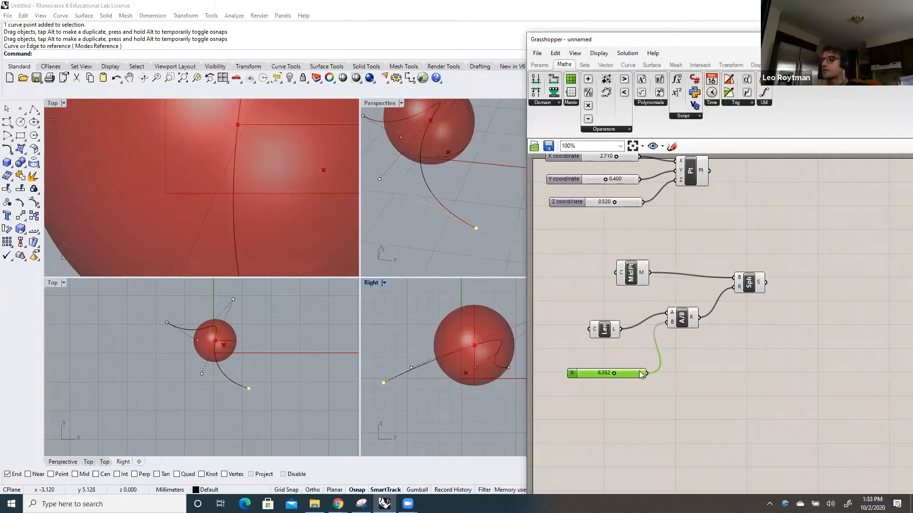
pyautogui.moveTo(642, 373)
pyautogui.mouseDown()
pyautogui.moveTo(615, 372)
pyautogui.moveTo(629, 377)
pyautogui.mouseUp()
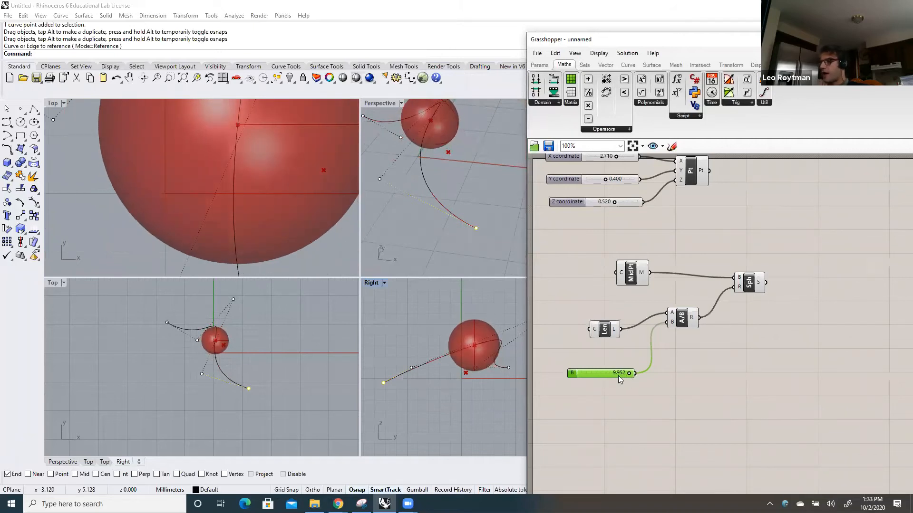
pyautogui.moveTo(630, 374)
pyautogui.mouseDown()
pyautogui.moveTo(616, 372)
pyautogui.moveTo(624, 372)
pyautogui.mouseUp()
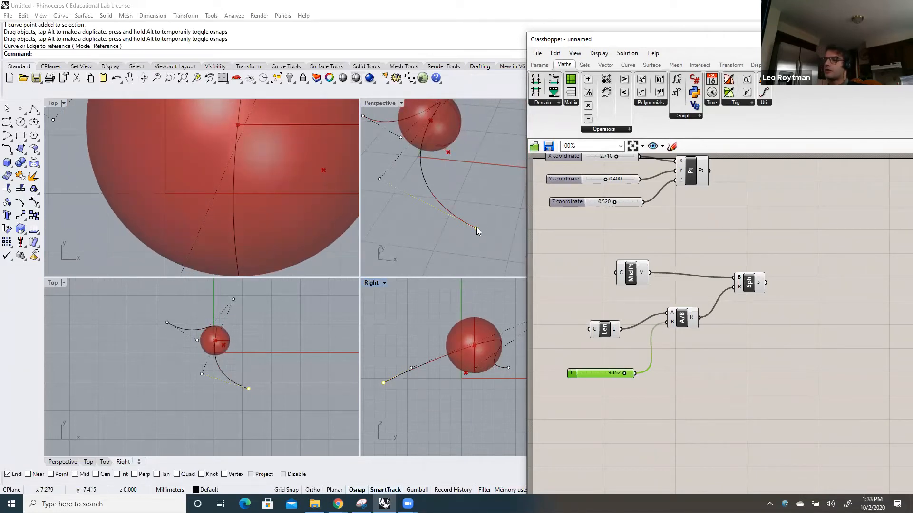
# Pull the Rhino curve's end control point farther outward in the Perspective viewport to lengthen the curve
pyautogui.moveTo(476, 228); pyautogui.dragTo(484, 229)
pyautogui.moveTo(513, 259); pyautogui.dragTo(515, 259)
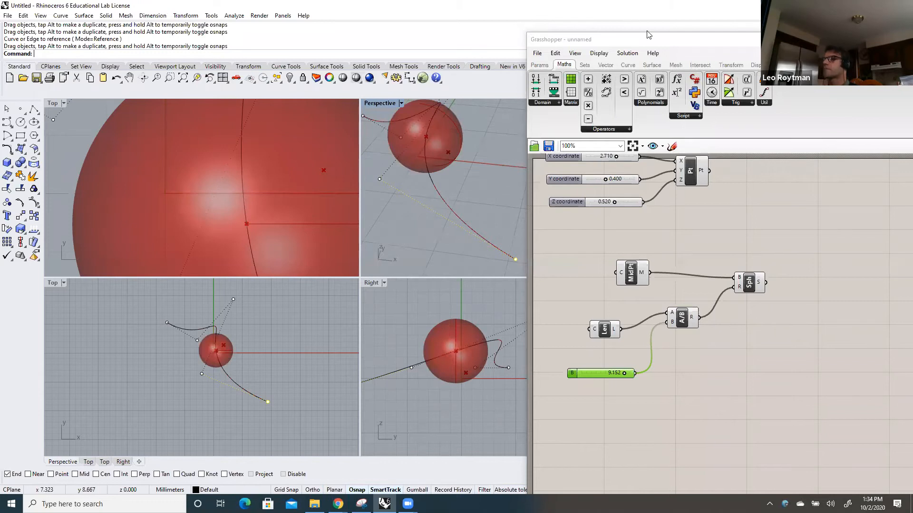
# Reposition the Grasshopper window, move the divisor slider lower, and bring the Length component closer to the Division component
pyautogui.moveTo(652, 43); pyautogui.dragTo(619, 26)
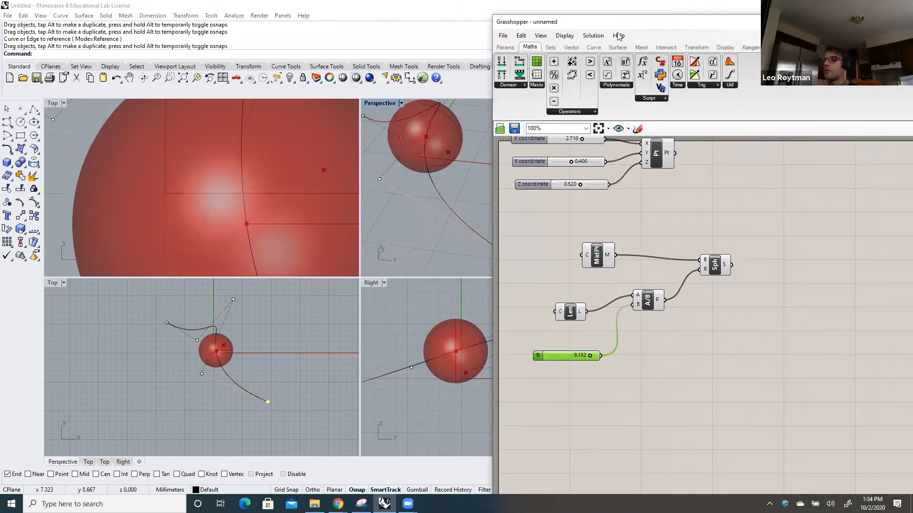
pyautogui.moveTo(561, 358); pyautogui.dragTo(578, 371)
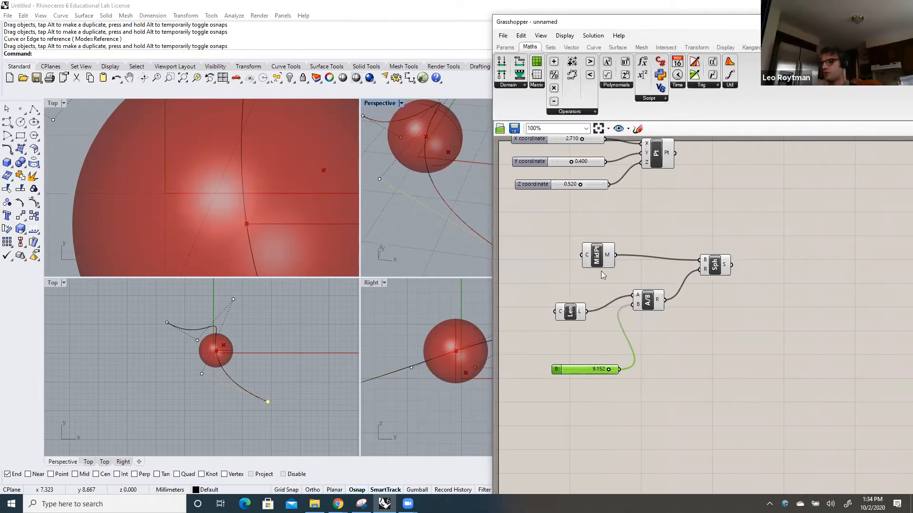
pyautogui.moveTo(577, 306); pyautogui.dragTo(581, 303)
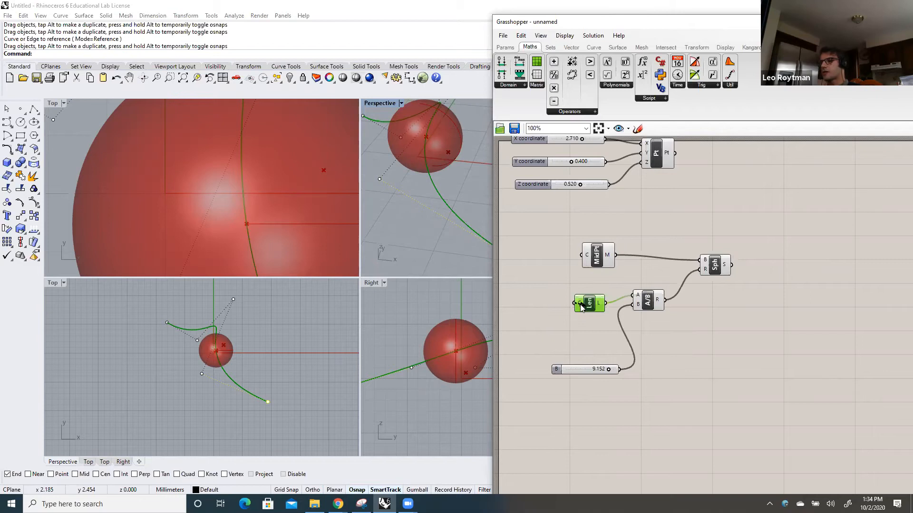
# Add a Curve parameter in front of the Curve Middle and Length components and assign the Rhino curve to it
pyautogui.click(506, 47)
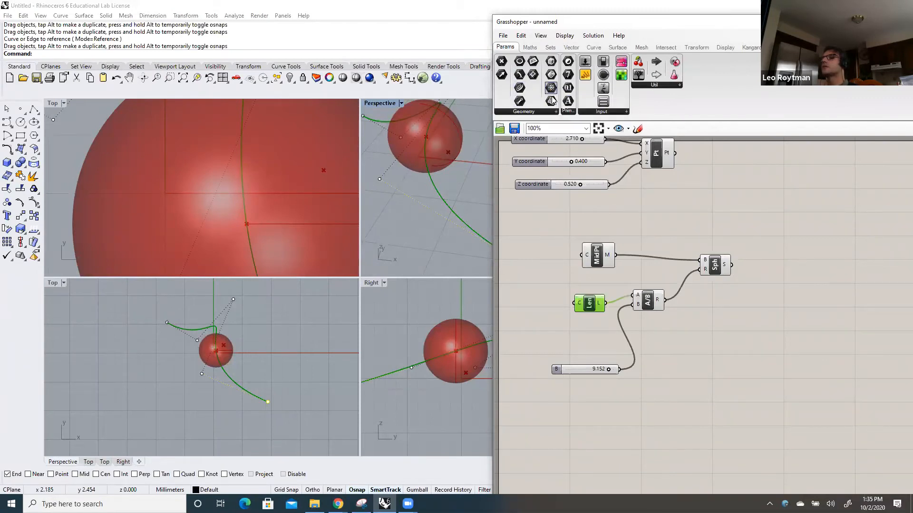
pyautogui.click(557, 111)
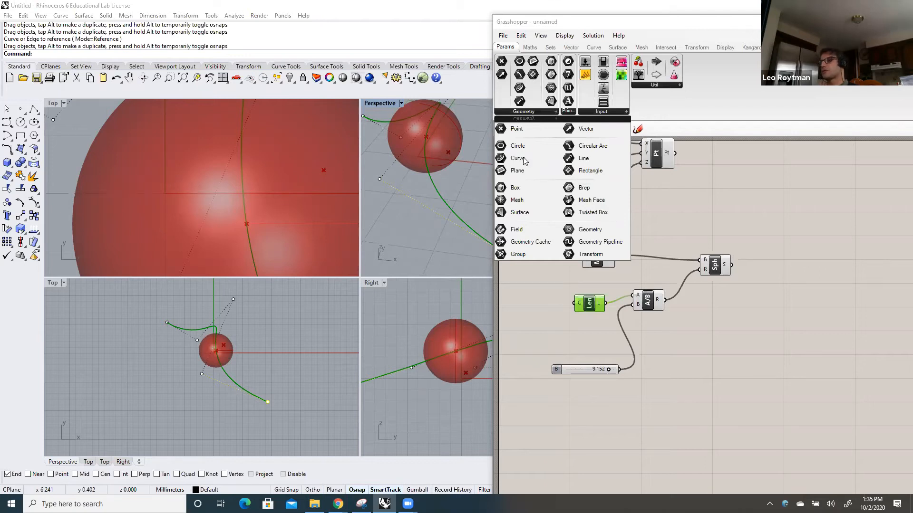
pyautogui.moveTo(519, 167); pyautogui.dragTo(525, 280)
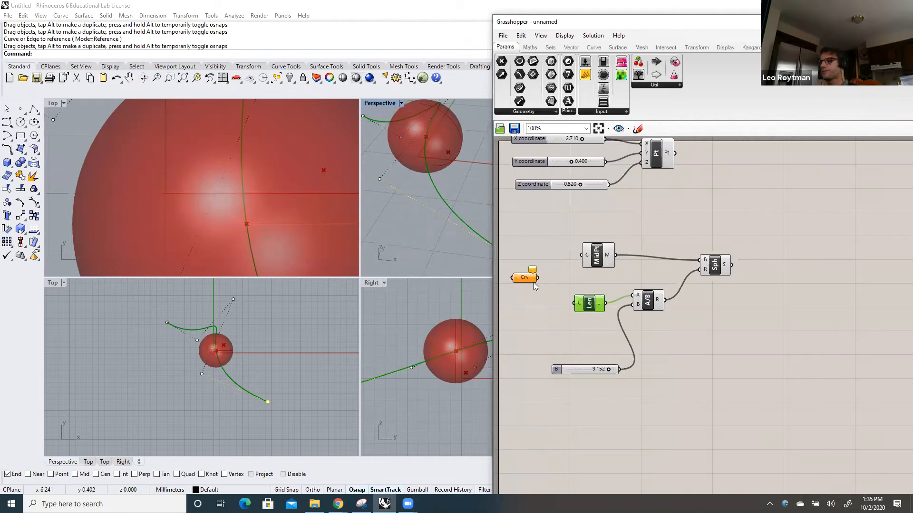
pyautogui.rightClick(524, 283)
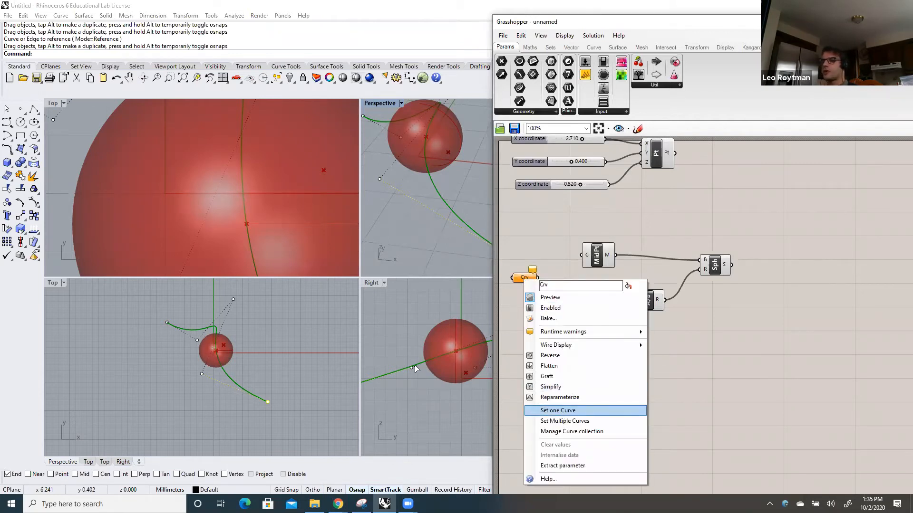
pyautogui.click(561, 411)
pyautogui.click(409, 369)
pyautogui.press('Return')
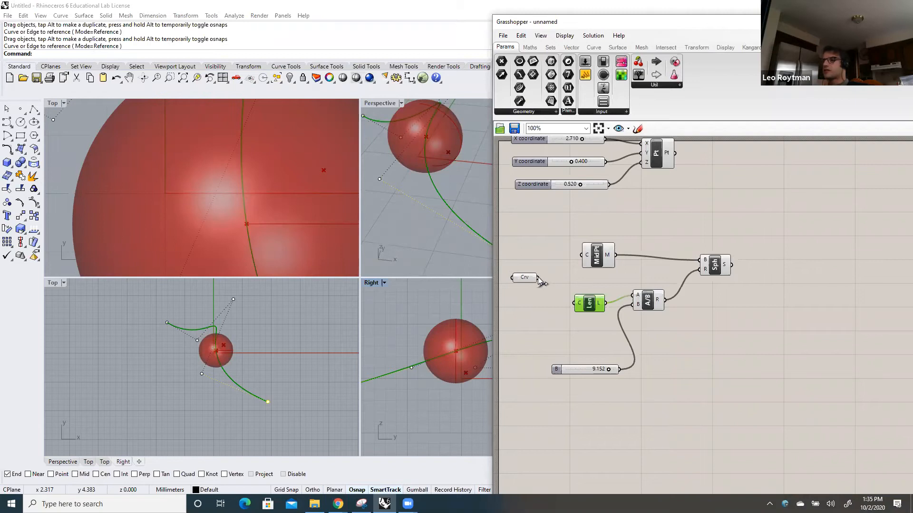
# Connect the Curve parameter to the C inputs of Curve Middle and Length, and tidy the positions of the parameter and Curve Middle
pyautogui.moveTo(570, 261); pyautogui.dragTo(581, 255)
pyautogui.moveTo(567, 305); pyautogui.dragTo(573, 306)
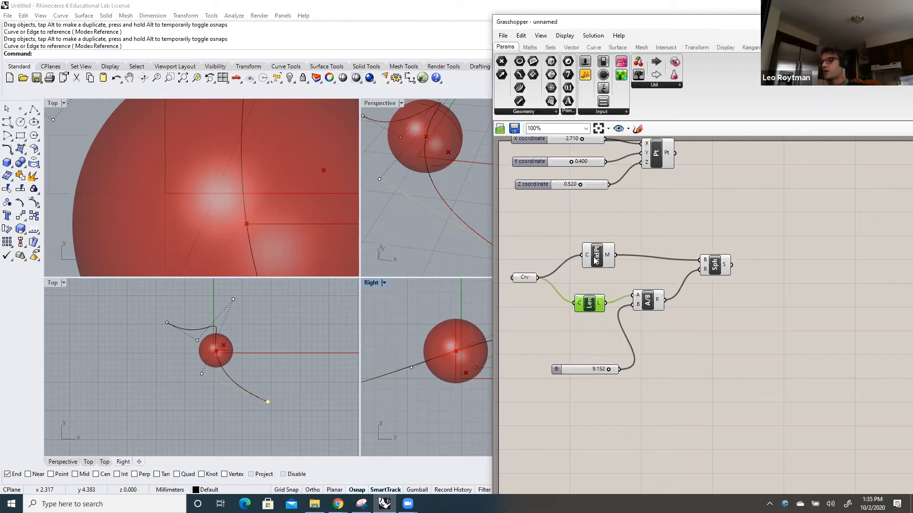
pyautogui.moveTo(526, 277); pyautogui.dragTo(533, 270)
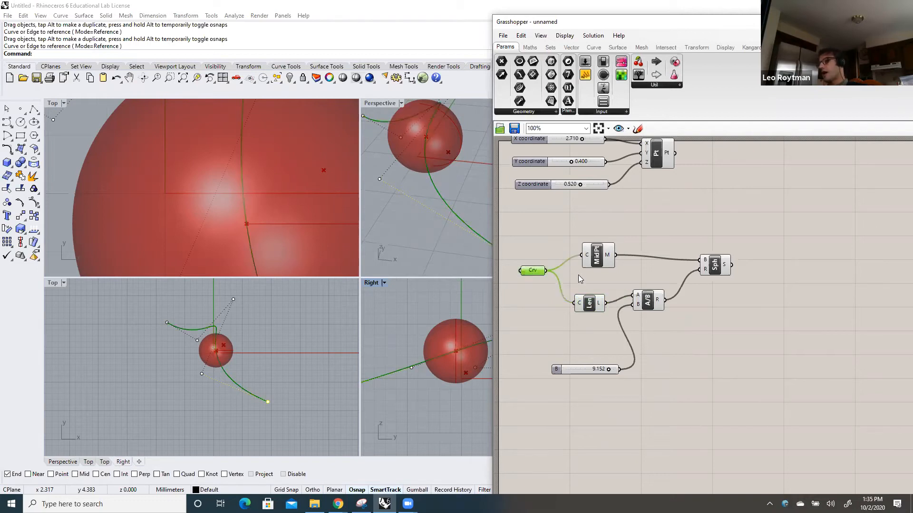
pyautogui.moveTo(583, 265); pyautogui.dragTo(571, 260)
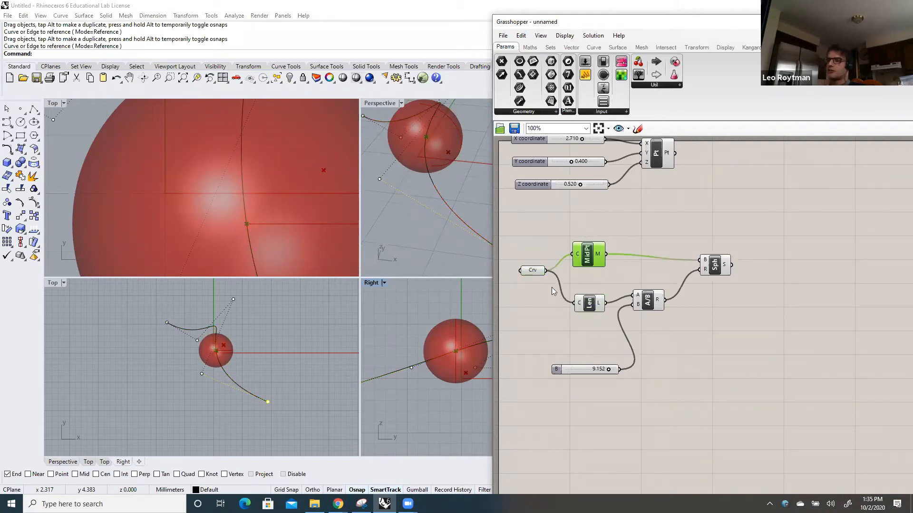
pyautogui.moveTo(531, 272); pyautogui.dragTo(523, 274)
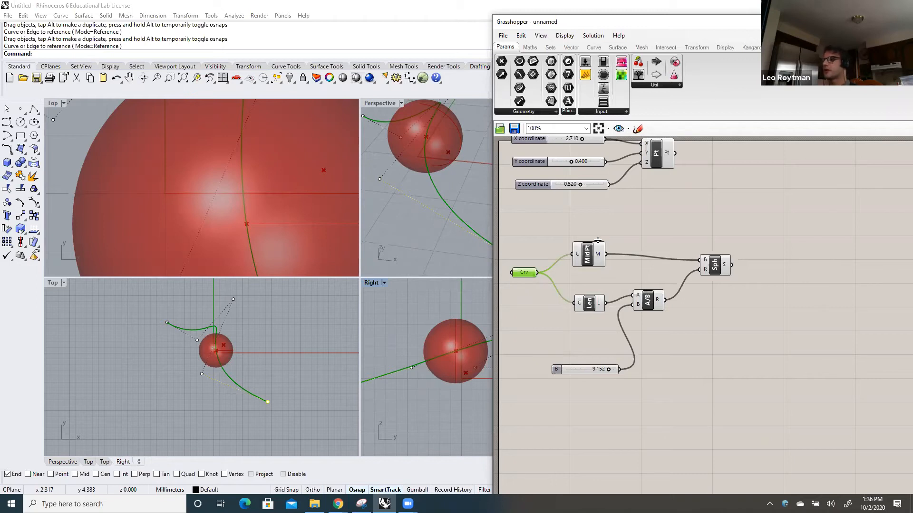
pyautogui.click(718, 119)
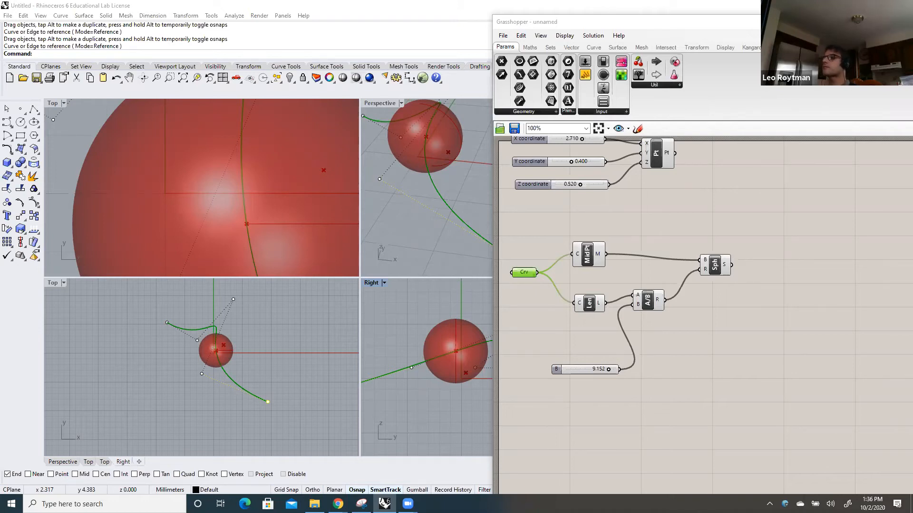
pyautogui.click(687, 24)
pyautogui.moveTo(690, 28); pyautogui.dragTo(680, 30)
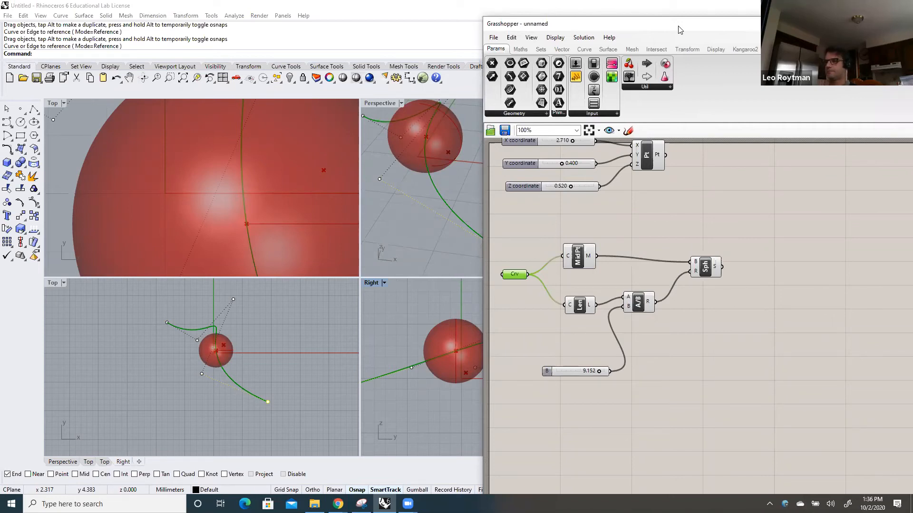
pyautogui.click(699, 13)
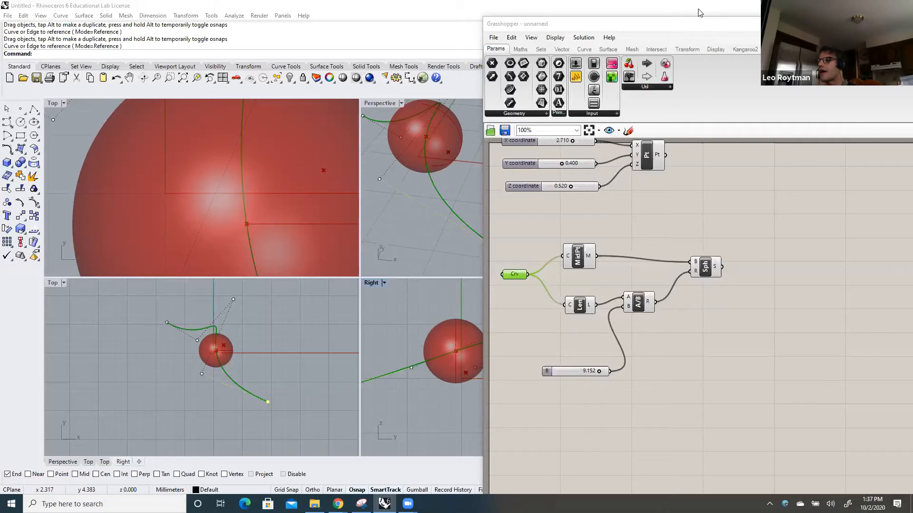
# Move the Division component slightly lower on the canvas and reduce the divisor slider to about 7.8
pyautogui.moveTo(636, 307)
pyautogui.moveTo(637, 306); pyautogui.dragTo(634, 318)
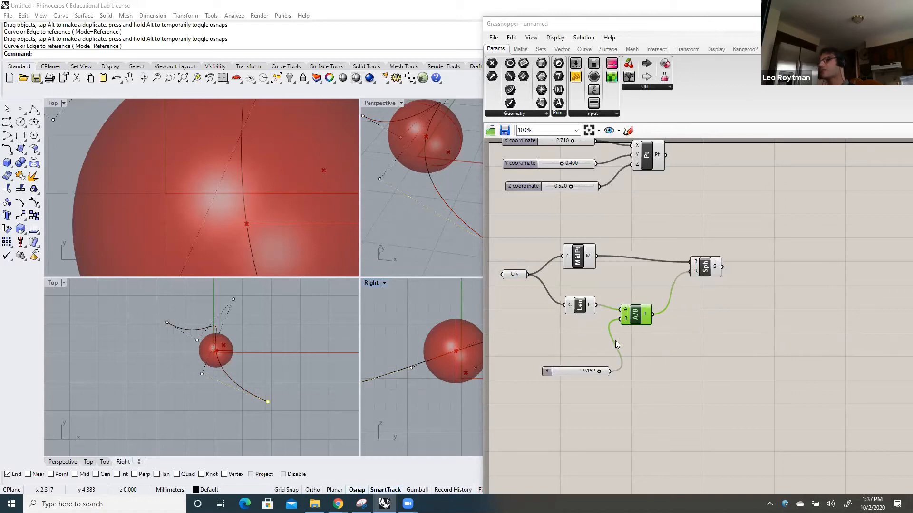
pyautogui.moveTo(625, 317)
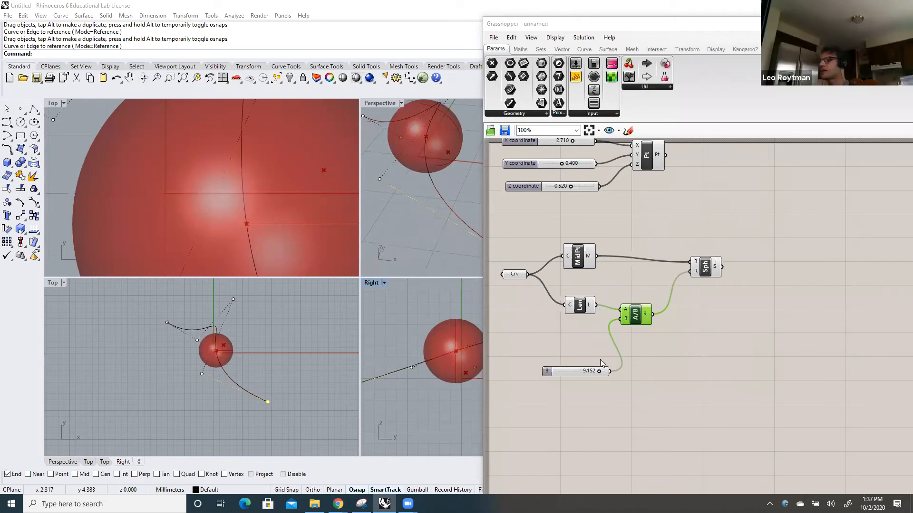
pyautogui.moveTo(599, 371)
pyautogui.mouseDown()
pyautogui.moveTo(581, 371)
pyautogui.moveTo(591, 373)
pyautogui.mouseUp()
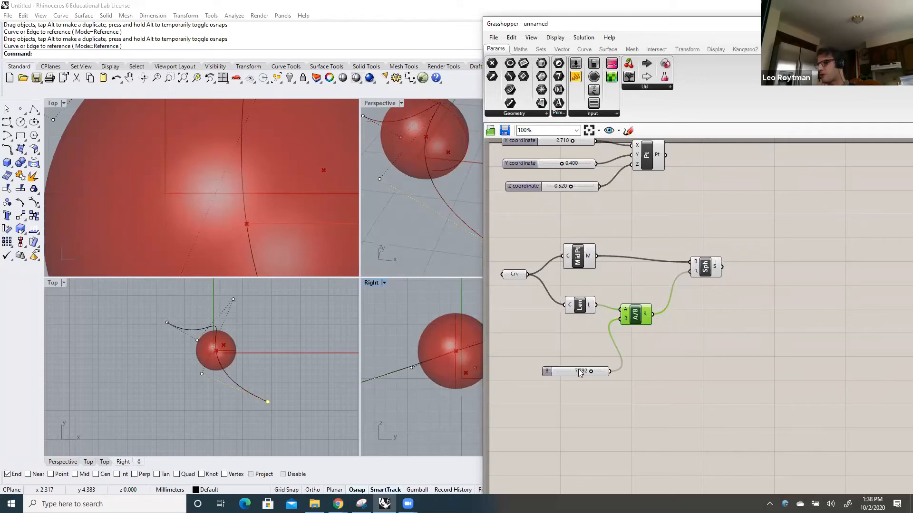
# Test a smaller divisor for the sphere radius, set the slider to 7.712, and shift it slightly closer to the Division component
pyautogui.moveTo(591, 372); pyautogui.dragTo(577, 373)
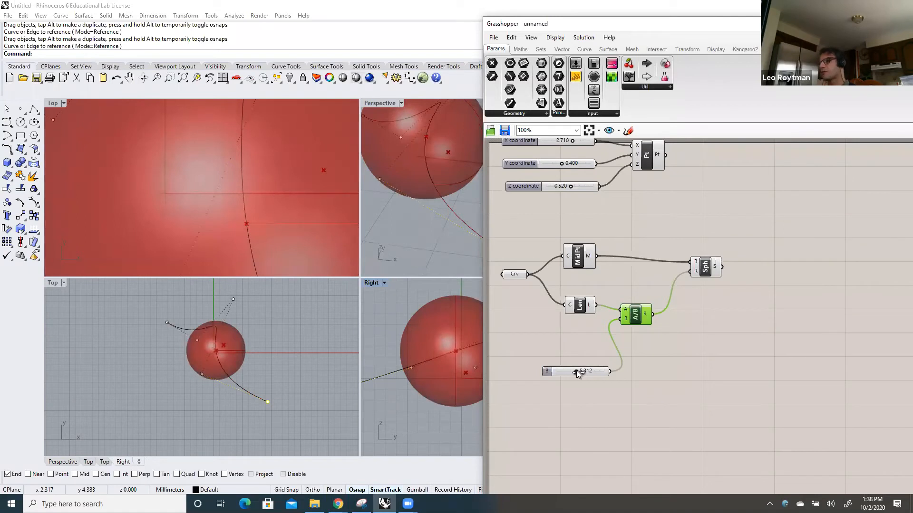
pyautogui.moveTo(582, 371); pyautogui.dragTo(598, 370)
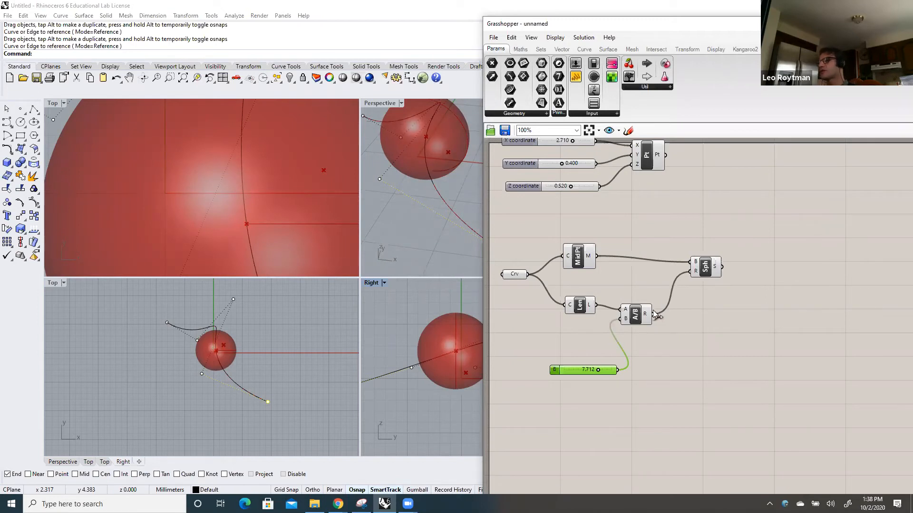
# Reposition the Grasshopper window so the sphere in Rhino's Perspective and Right viewports stays visible beside it
pyautogui.moveTo(647, 314)
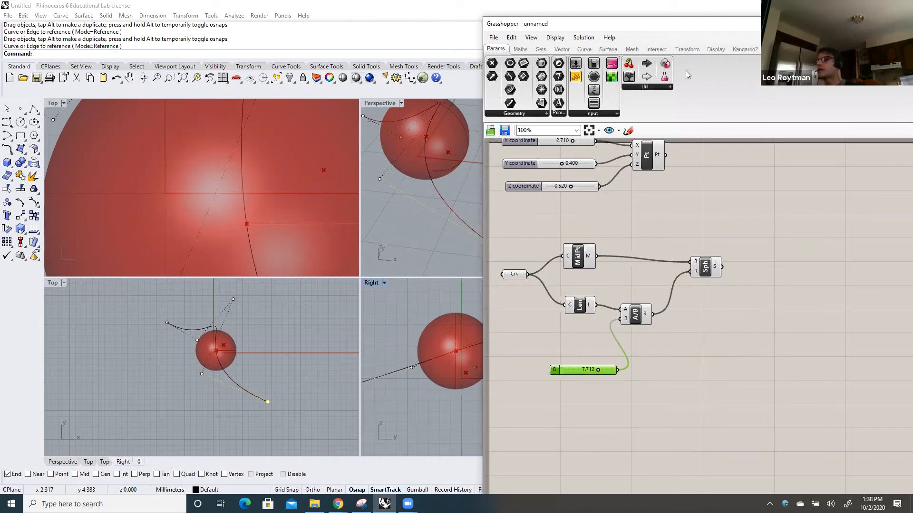
pyautogui.moveTo(610, 24); pyautogui.dragTo(539, 31)
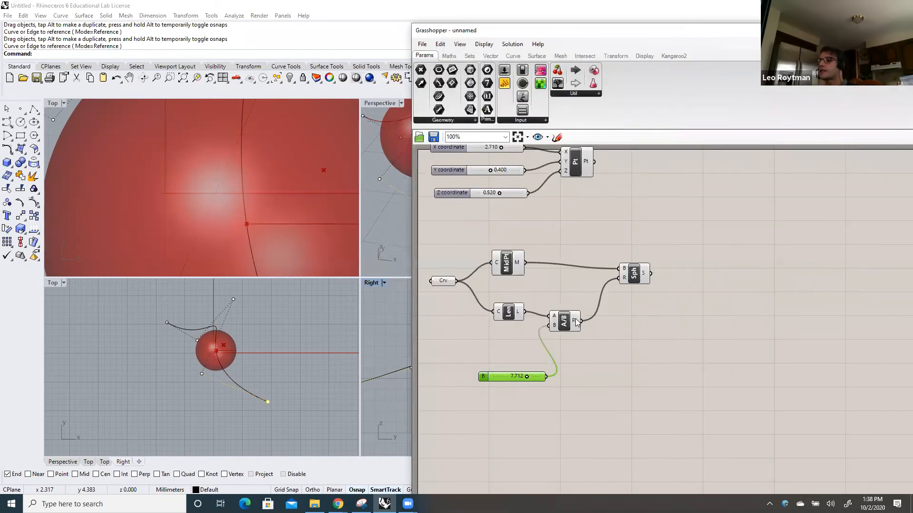
pyautogui.moveTo(576, 323)
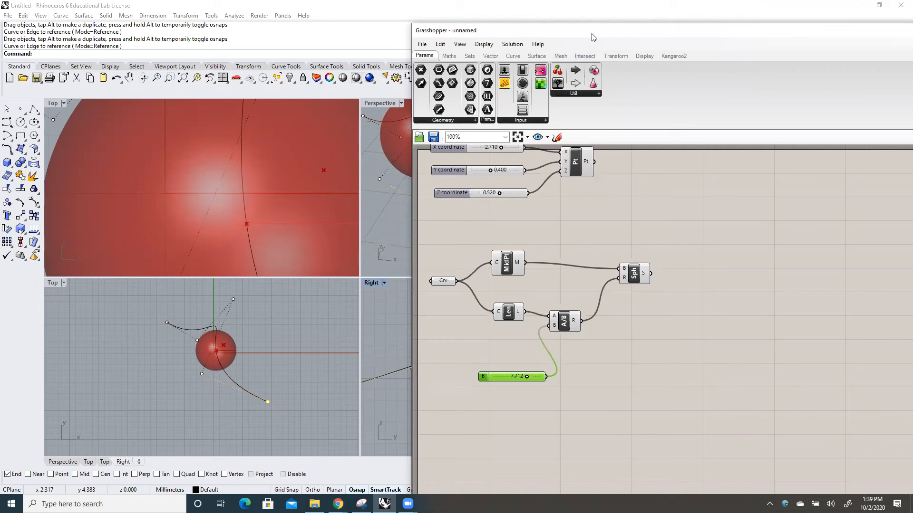
pyautogui.moveTo(594, 36); pyautogui.dragTo(653, 31)
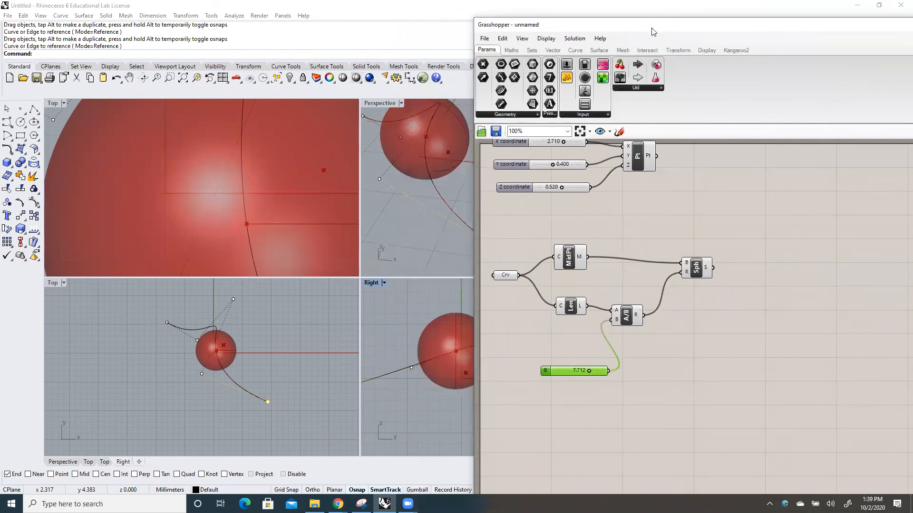
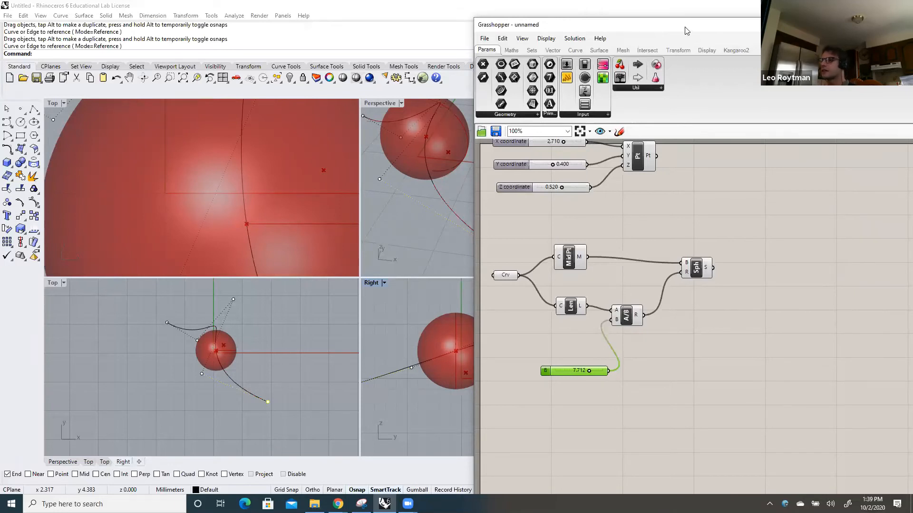
# Set the divisor slider's lower limit to 3 and lower its value to 9.312
pyautogui.moveTo(687, 31); pyautogui.dragTo(669, 32)
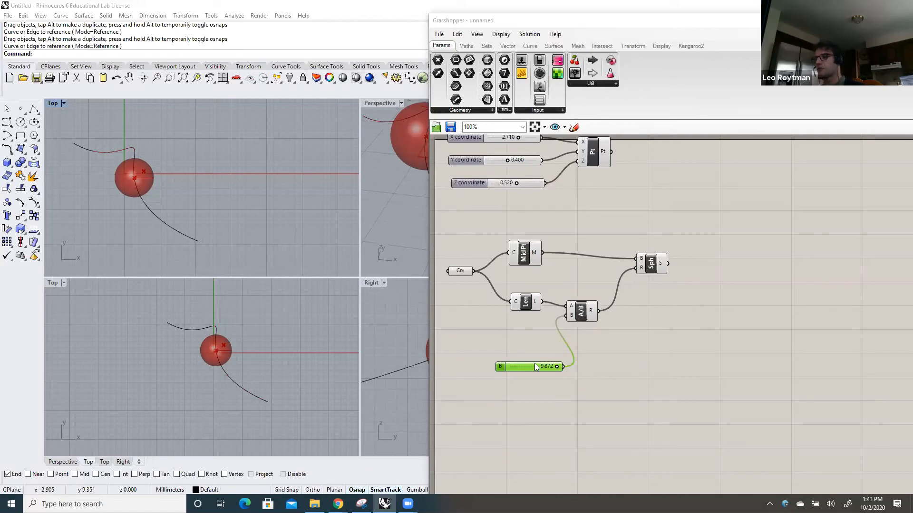
pyautogui.moveTo(538, 364)
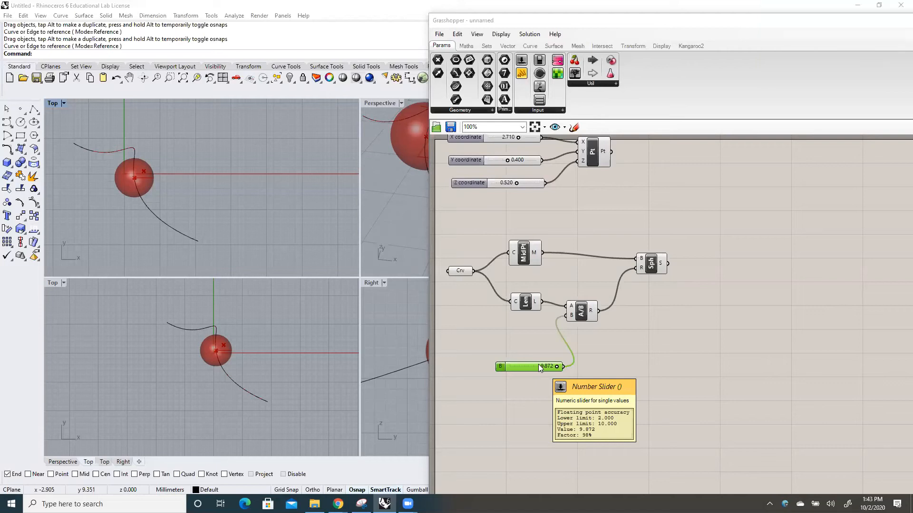
pyautogui.rightClick(538, 365)
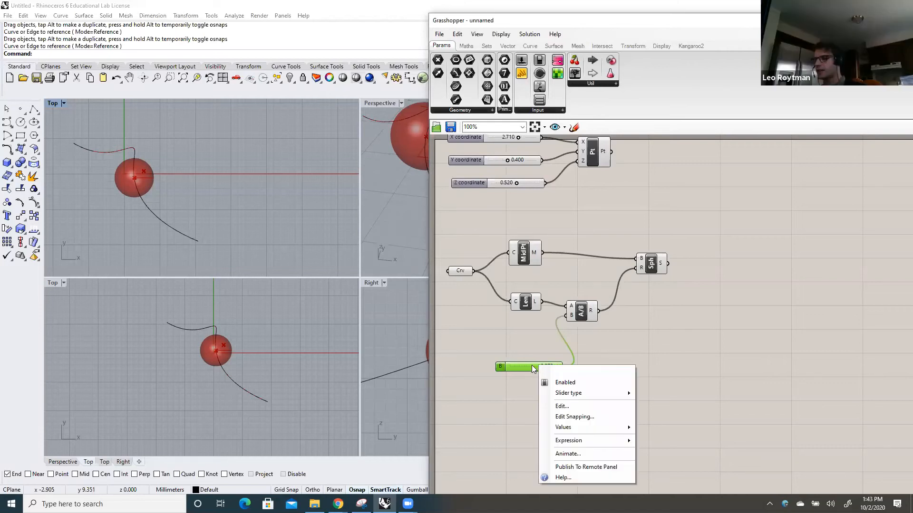
pyautogui.click(561, 406)
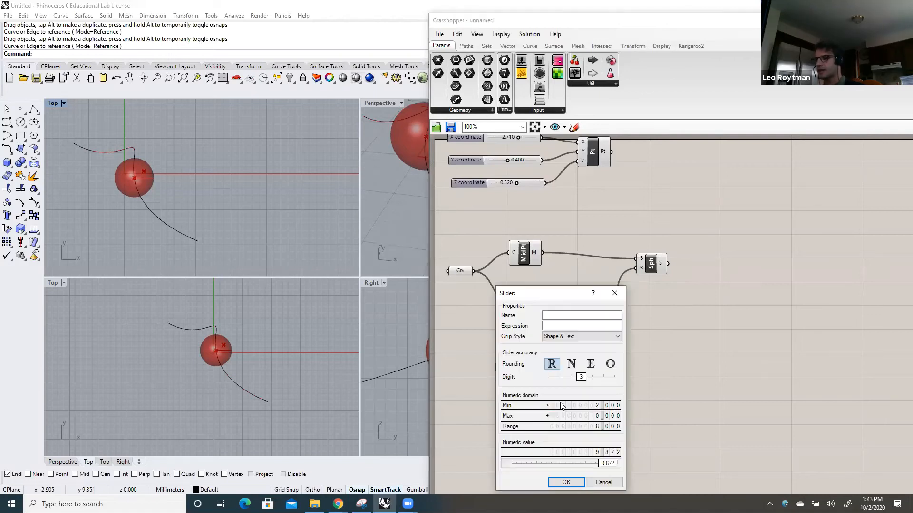
pyautogui.moveTo(559, 296); pyautogui.dragTo(552, 167)
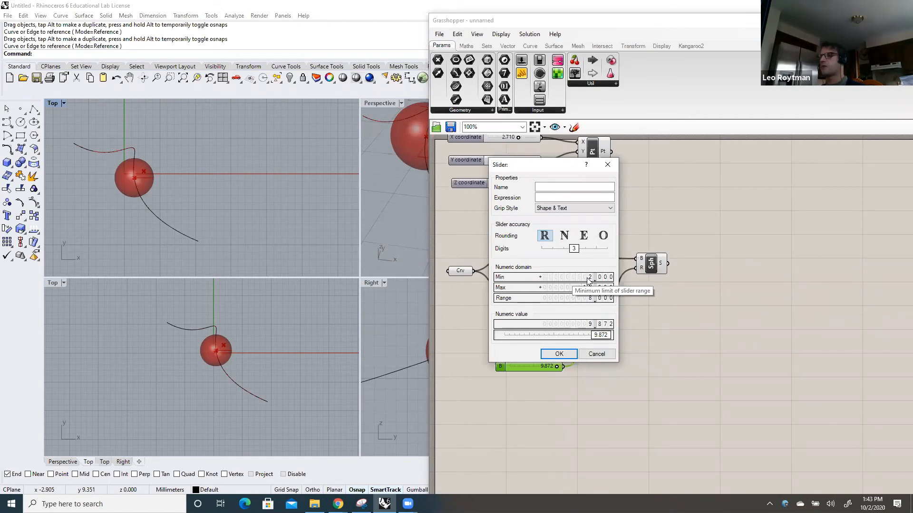
pyautogui.doubleClick(584, 280)
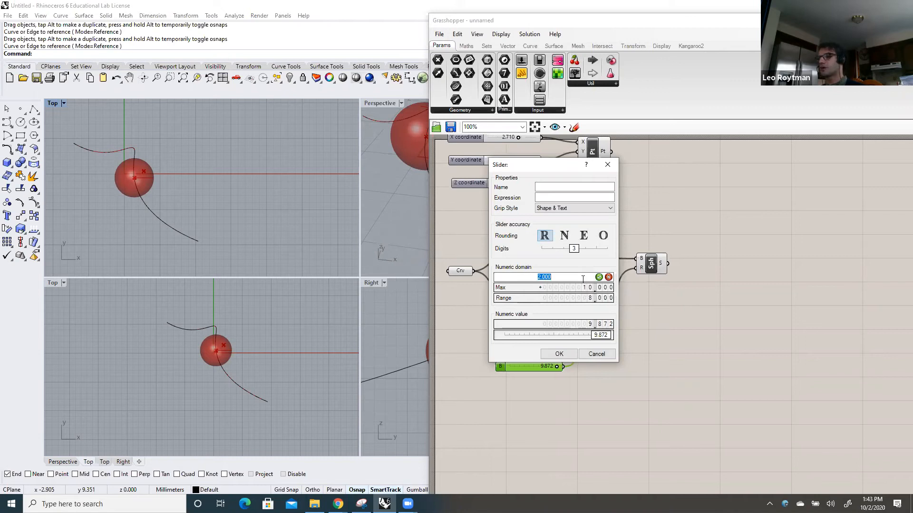
pyautogui.write('3')
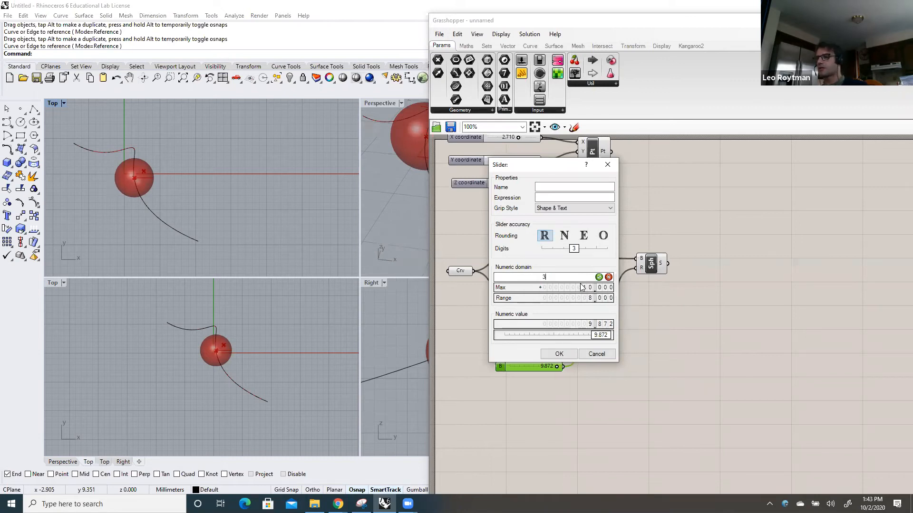
pyautogui.click(598, 277)
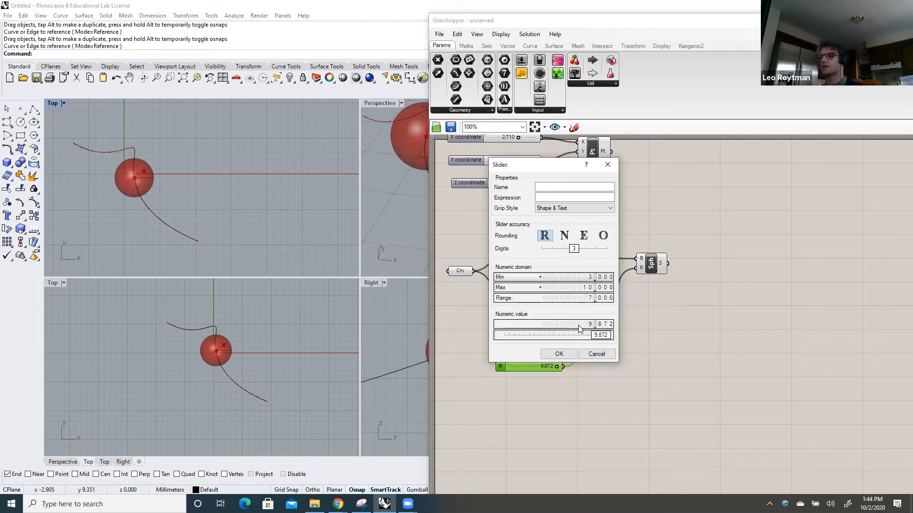
pyautogui.click(559, 354)
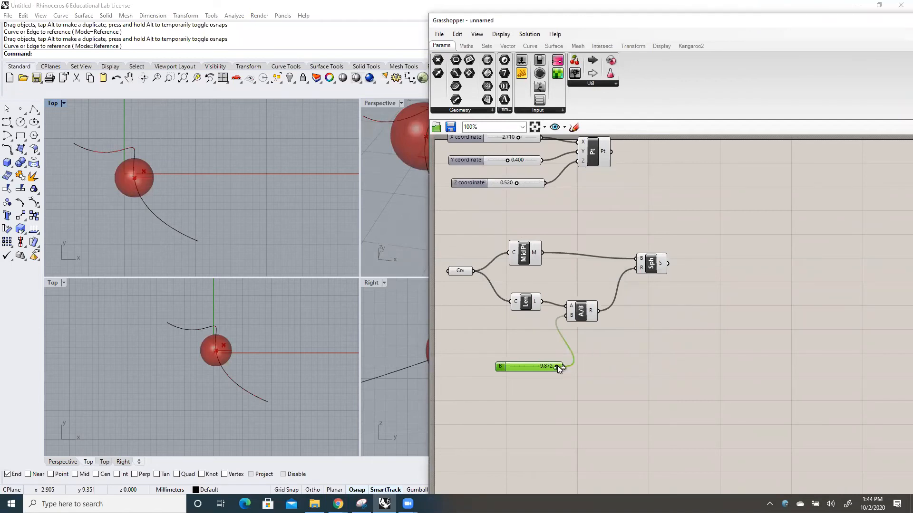
pyautogui.moveTo(557, 367); pyautogui.dragTo(553, 367)
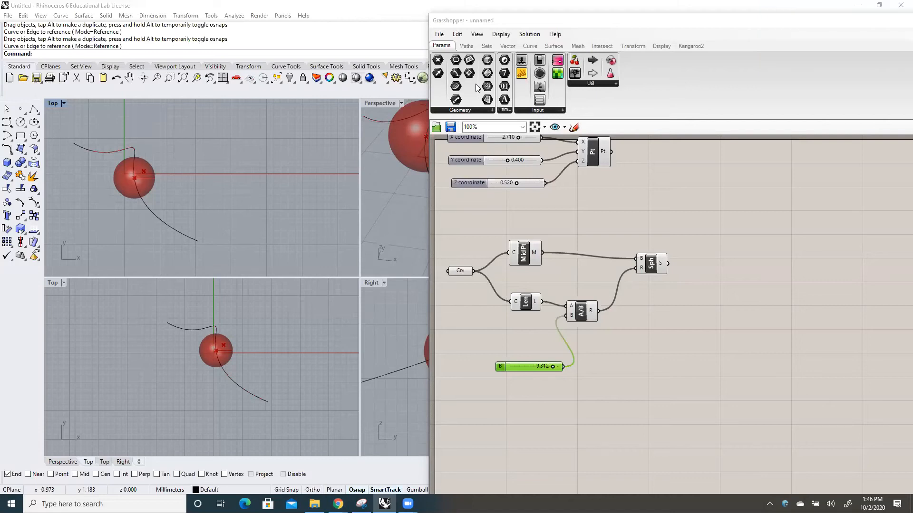
# Move the Sphere component slightly lower and closer to the Division component on the canvas
pyautogui.click(531, 46)
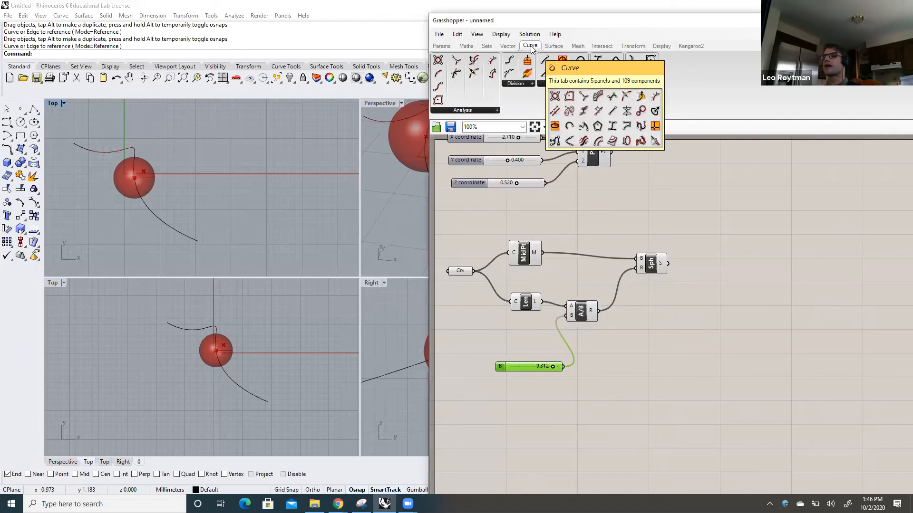
pyautogui.click(497, 113)
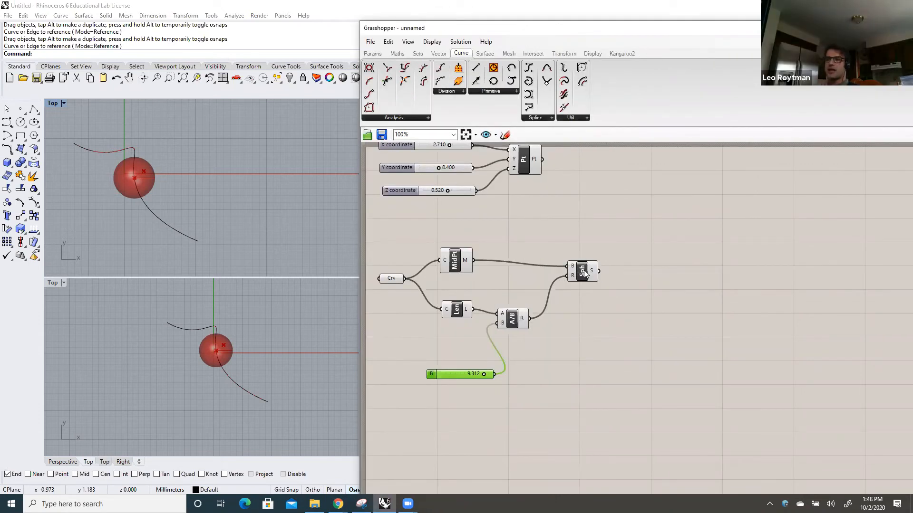
pyautogui.click(580, 290)
pyautogui.moveTo(580, 287); pyautogui.dragTo(578, 286)
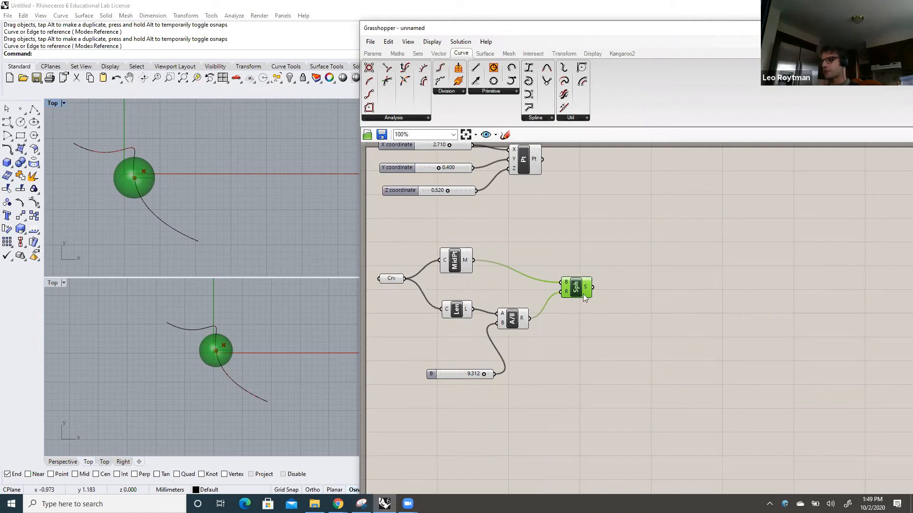
pyautogui.moveTo(579, 292); pyautogui.dragTo(570, 281)
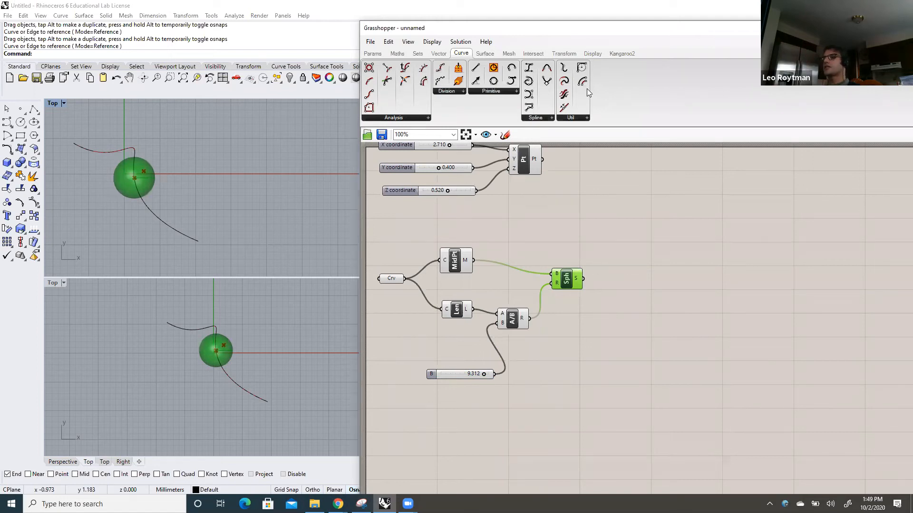
# Add a Box Morph component to the canvas, just beyond the Sphere component
pyautogui.click(564, 53)
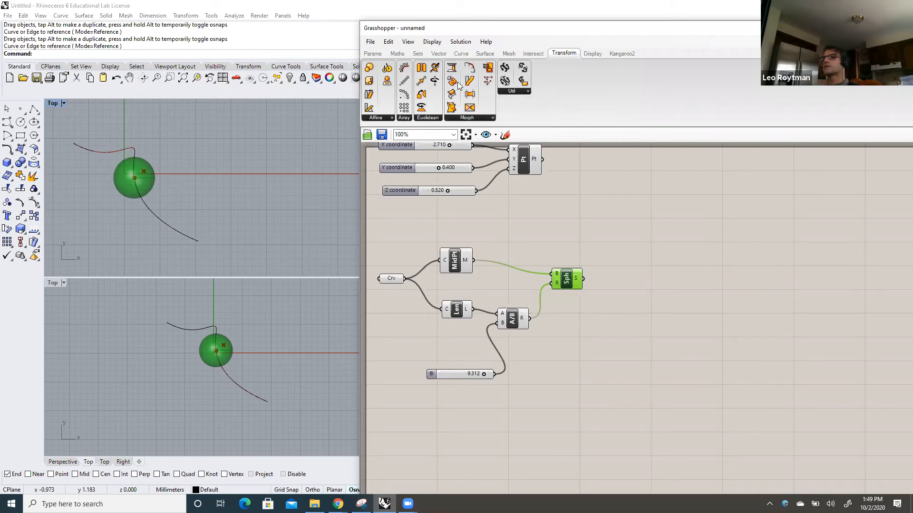
pyautogui.click(493, 119)
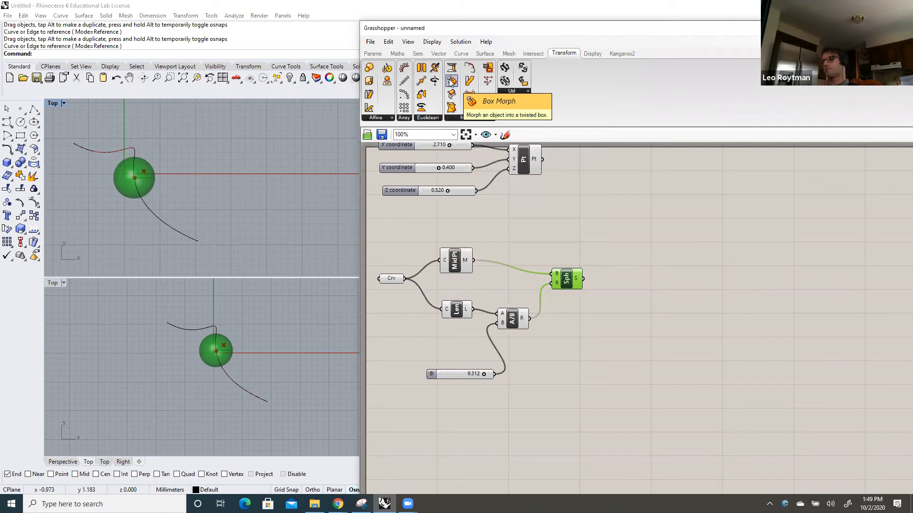
pyautogui.moveTo(451, 81); pyautogui.dragTo(649, 302)
pyautogui.click(637, 296)
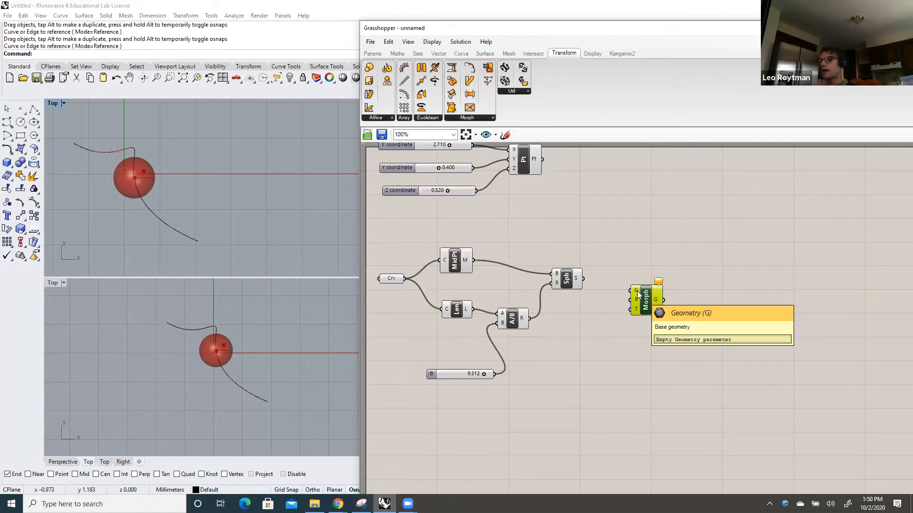
# Connect the Sphere's S output to Box Morph's G input and shift Box Morph slightly away from the Sphere
pyautogui.moveTo(584, 279); pyautogui.dragTo(626, 292)
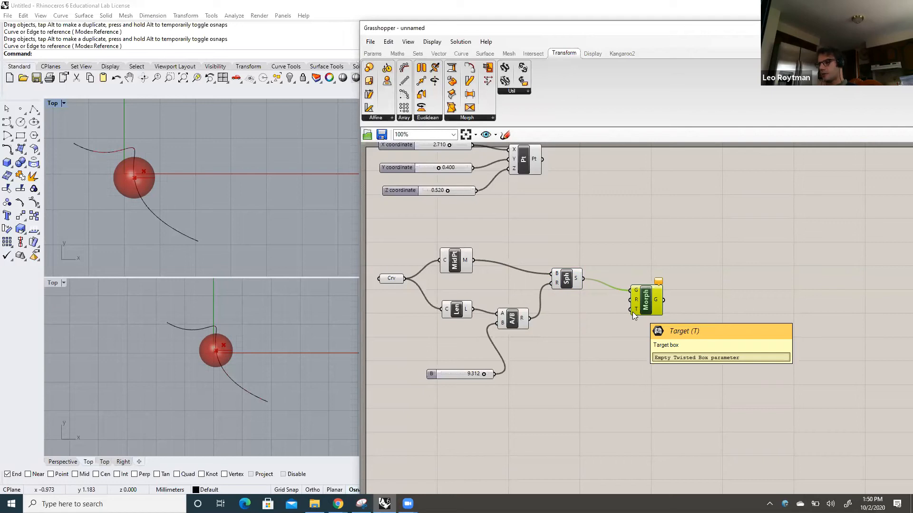
pyautogui.moveTo(647, 311); pyautogui.dragTo(659, 298)
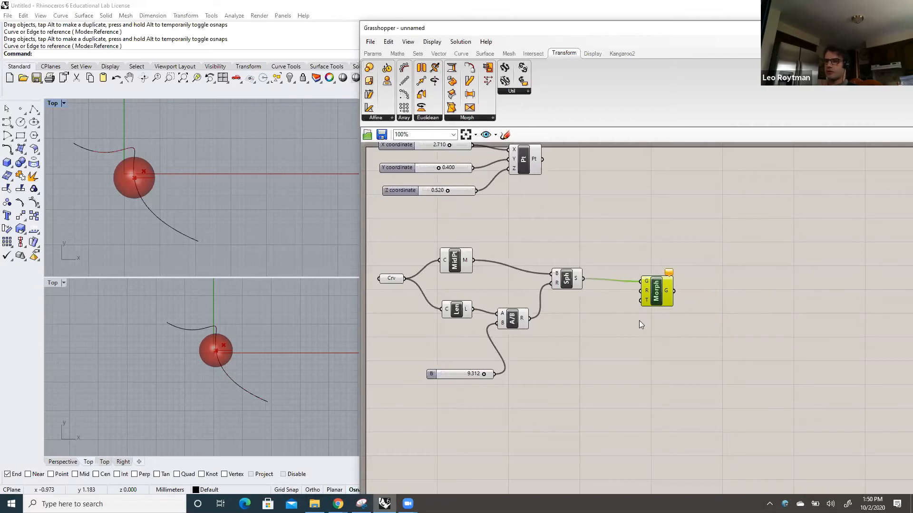
pyautogui.moveTo(658, 298); pyautogui.dragTo(661, 308)
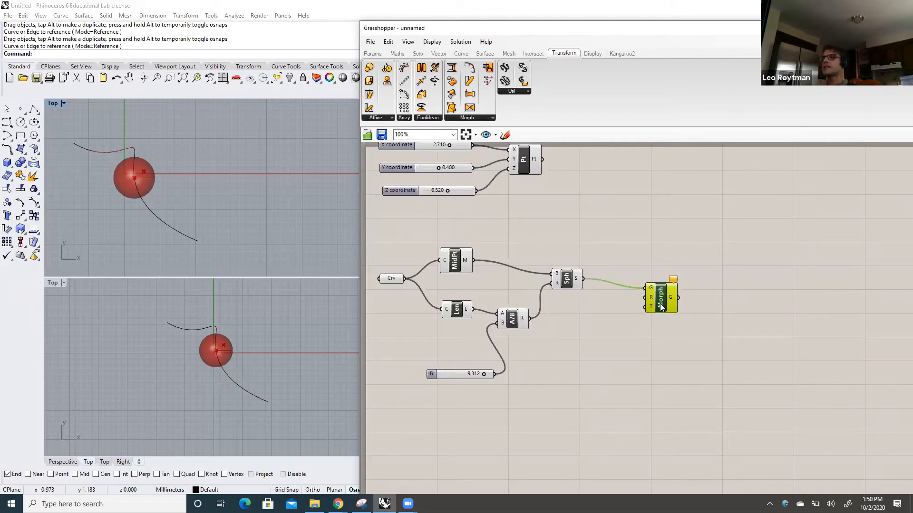
pyautogui.click(627, 242)
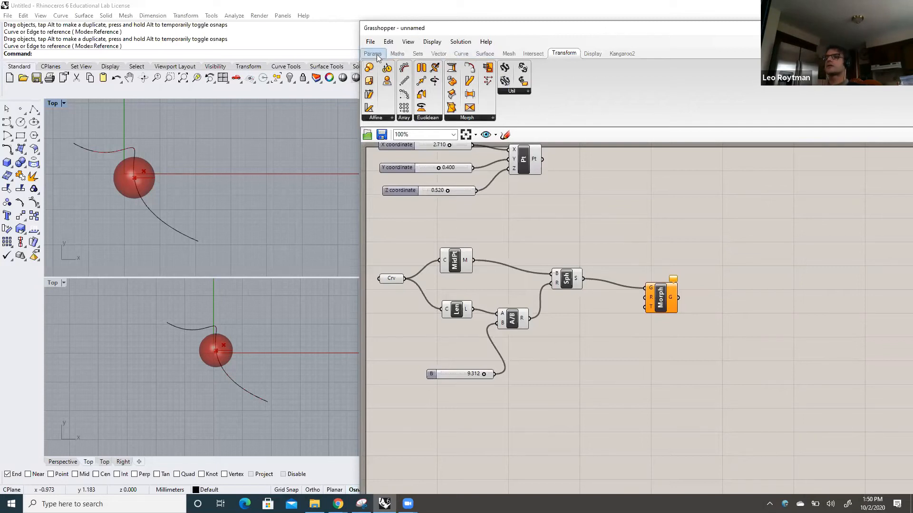
# Add a Box geometry parameter to the canvas below the Sphere component
pyautogui.moveTo(377, 56)
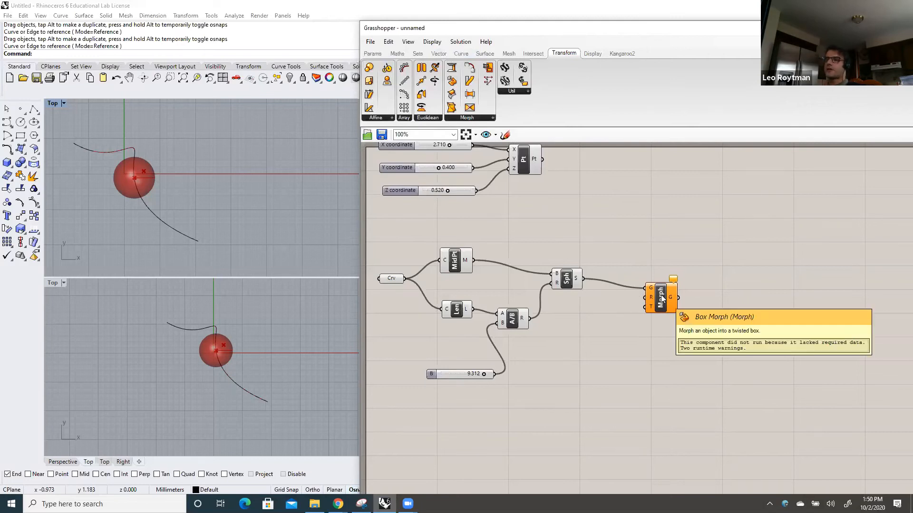
pyautogui.moveTo(664, 299)
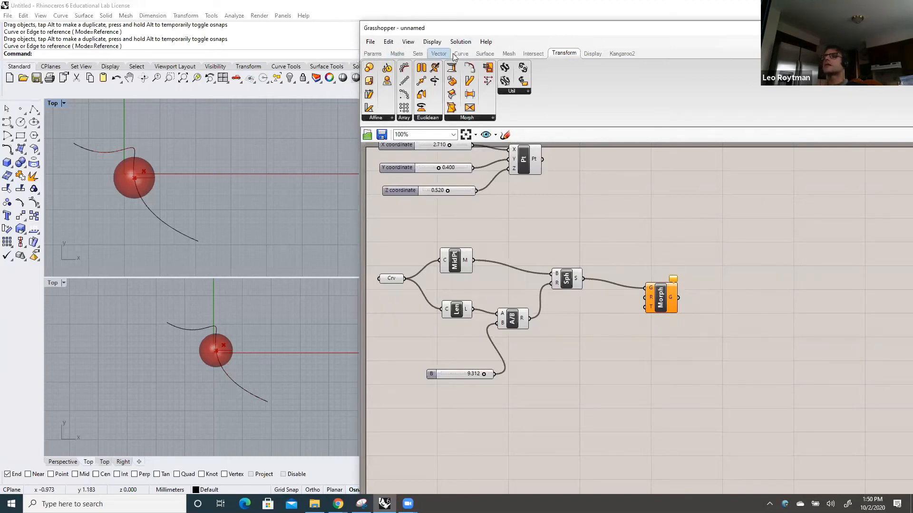
pyautogui.click(485, 54)
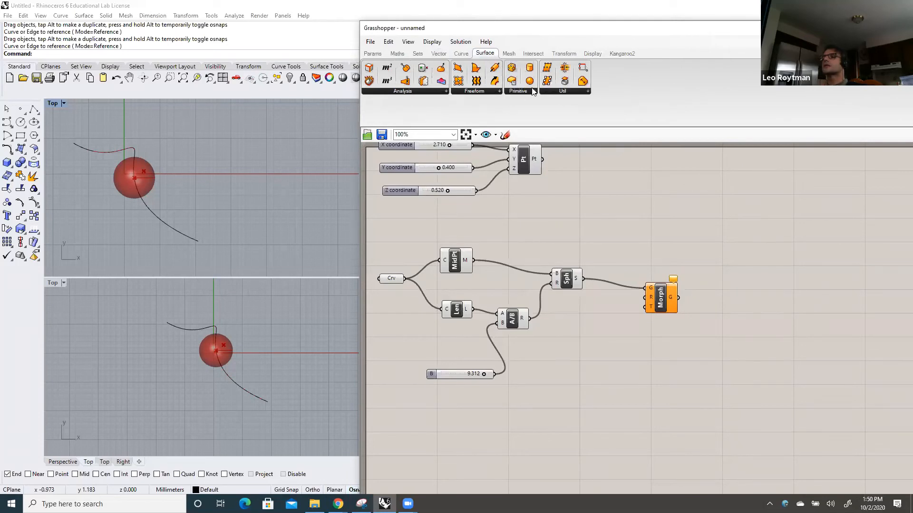
pyautogui.click(534, 91)
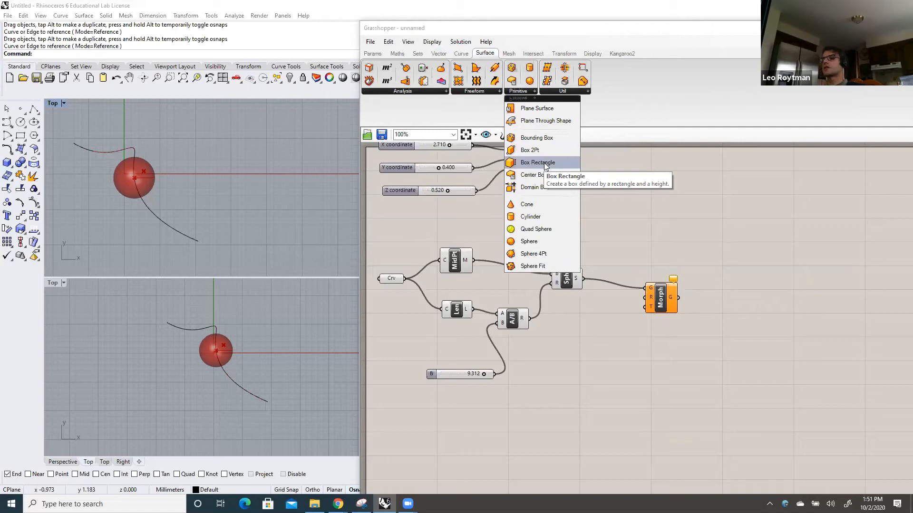
pyautogui.click(372, 53)
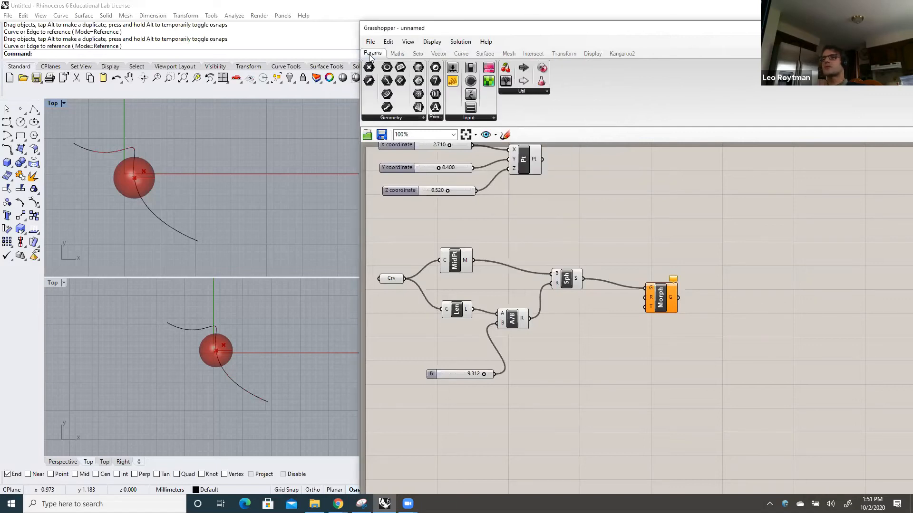
pyautogui.click(421, 117)
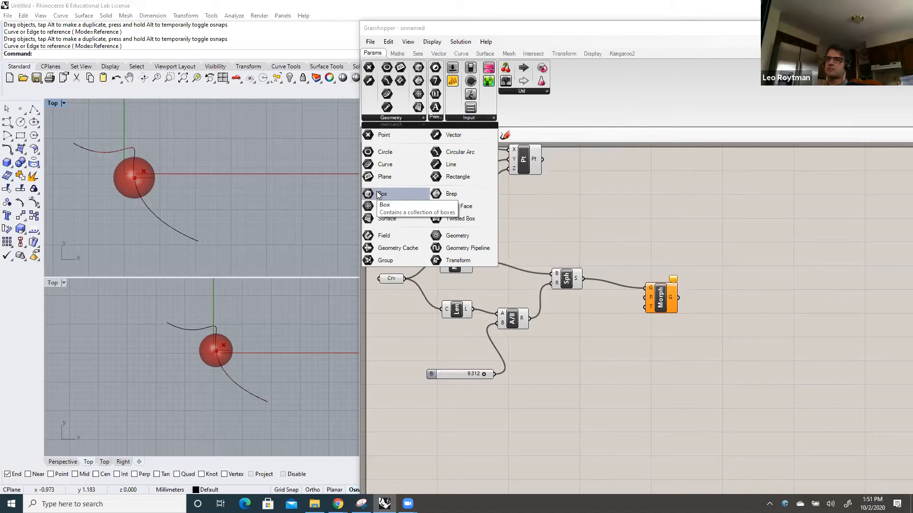
pyautogui.moveTo(378, 194); pyautogui.dragTo(583, 330)
# Start a three-point box in Rhino with its base edge running from 0,0,0 to 5,0,0
pyautogui.click(288, 193)
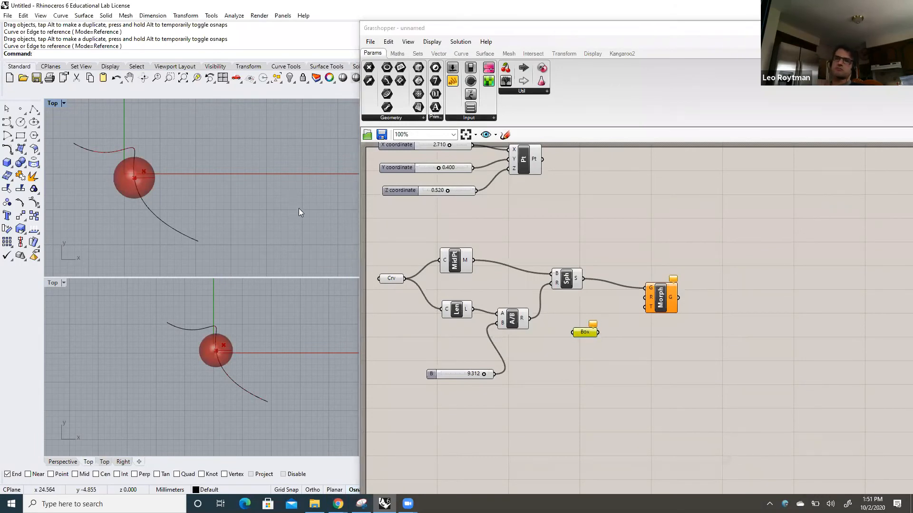
pyautogui.scroll(-3, 272, 184)
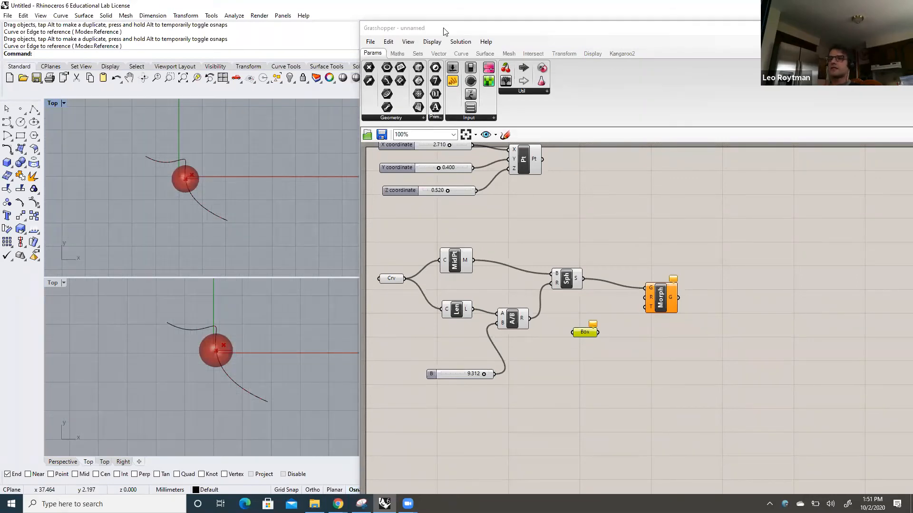
pyautogui.moveTo(443, 28); pyautogui.dragTo(524, 36)
pyautogui.click(12, 165)
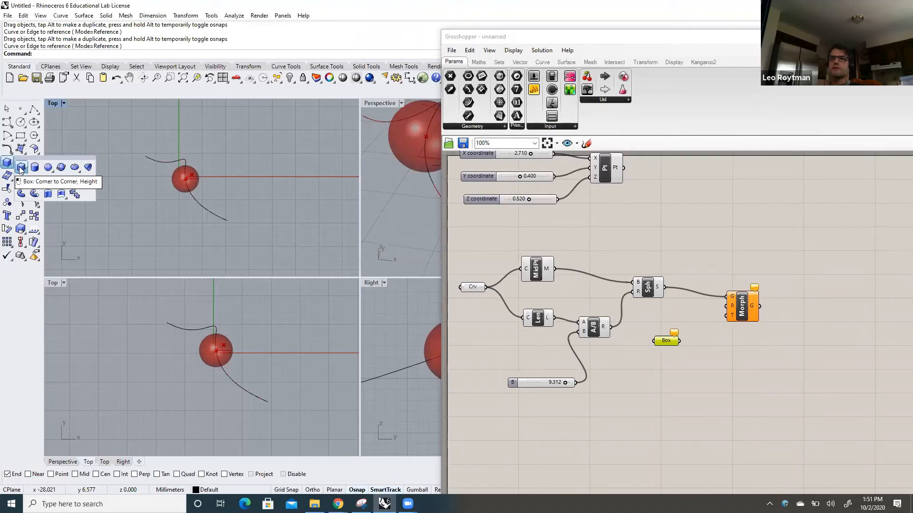
pyautogui.click(21, 167)
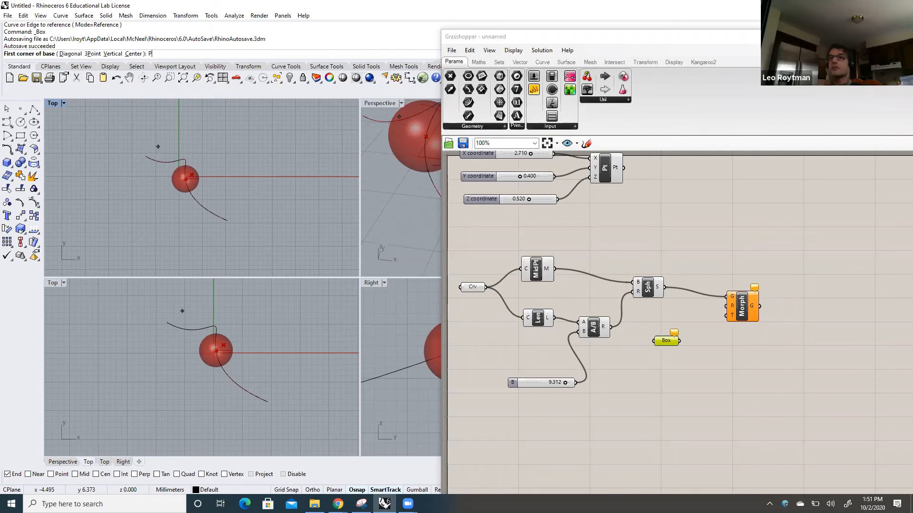
pyautogui.press('Return')
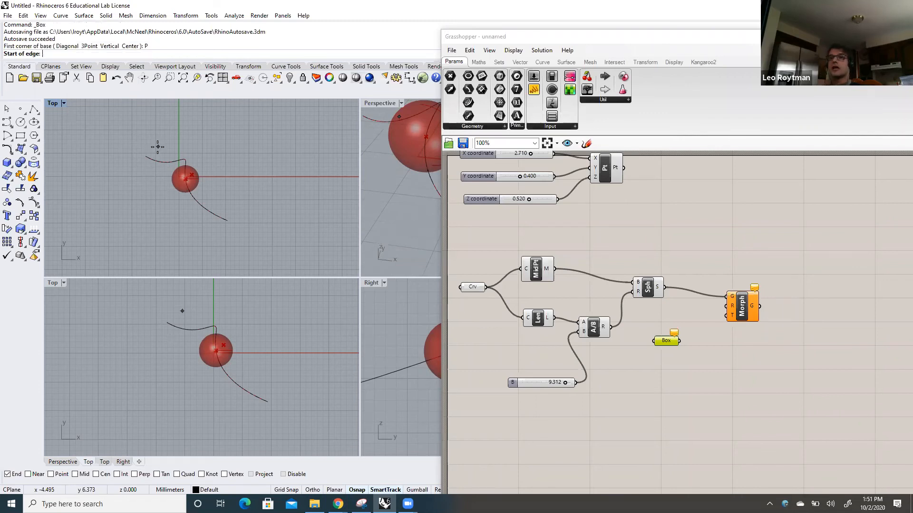
pyautogui.write('0')
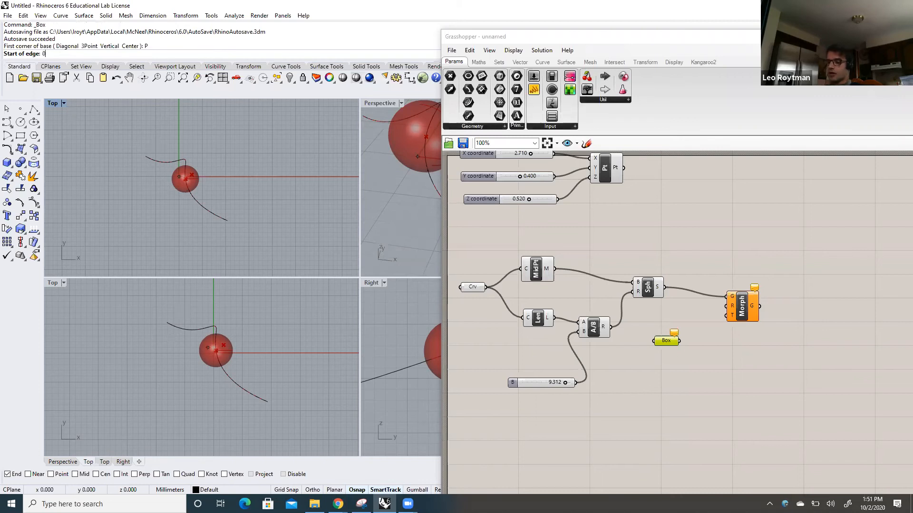
pyautogui.write(',0,0')
pyautogui.press('Return')
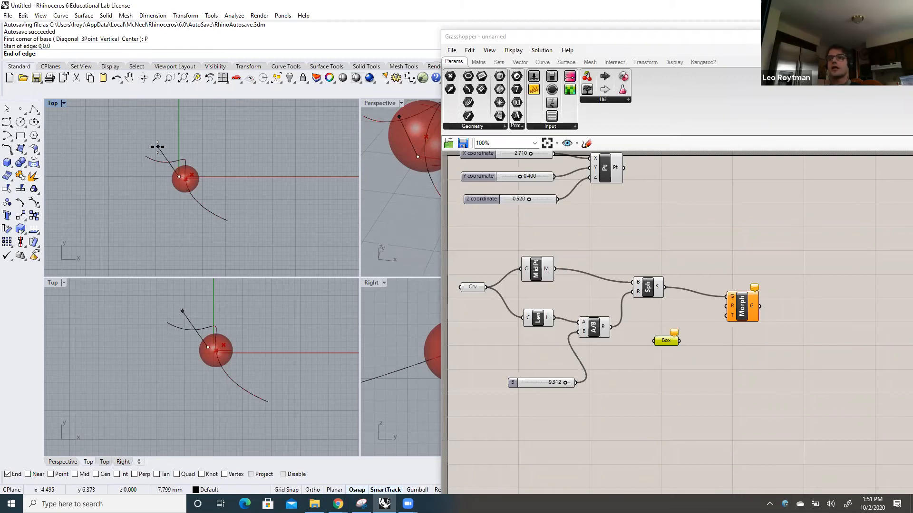
pyautogui.write('5,0,0')
pyautogui.press('Return')
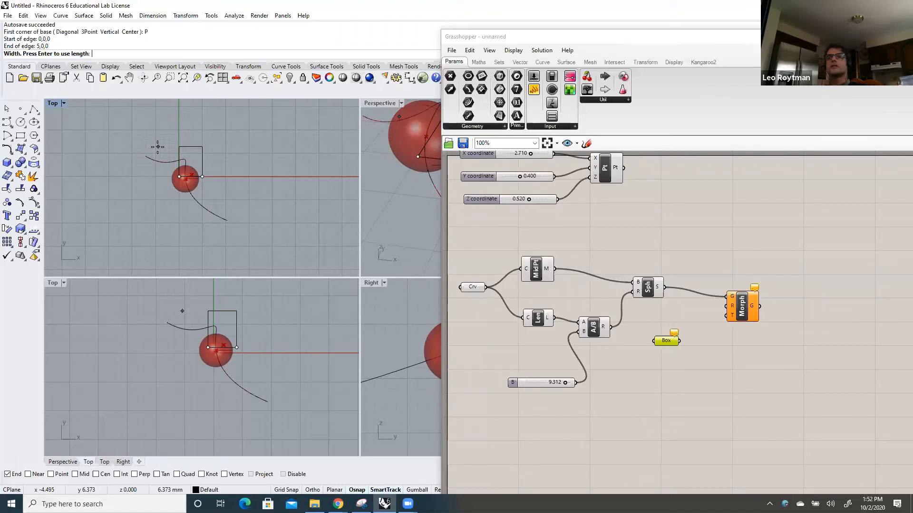
# Complete the Rhino box with width equal to length, the base extending along positive Y, and height upward equal to the width
pyautogui.press('Return')
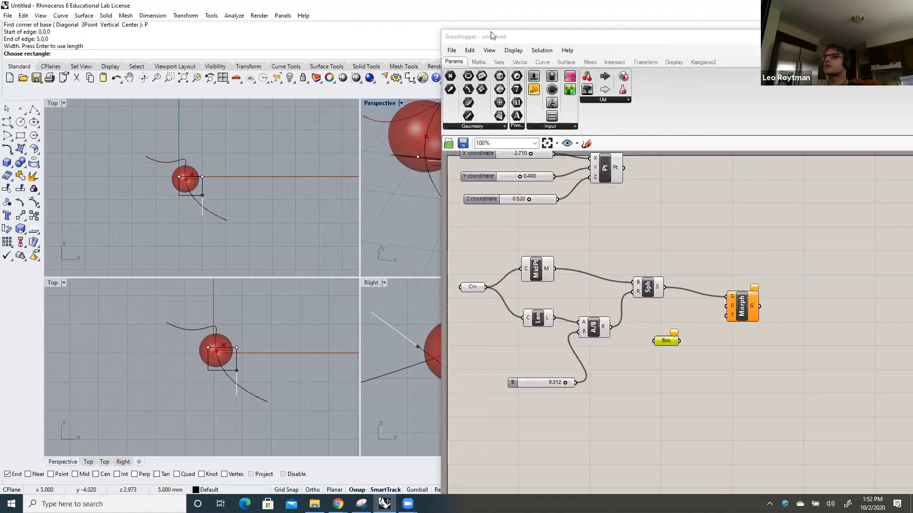
pyautogui.moveTo(492, 35); pyautogui.dragTo(638, 56)
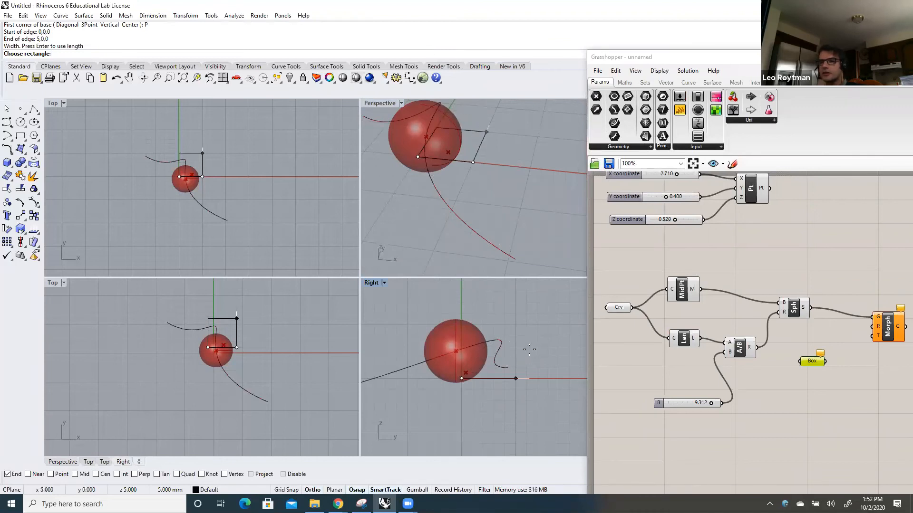
pyautogui.click(527, 349)
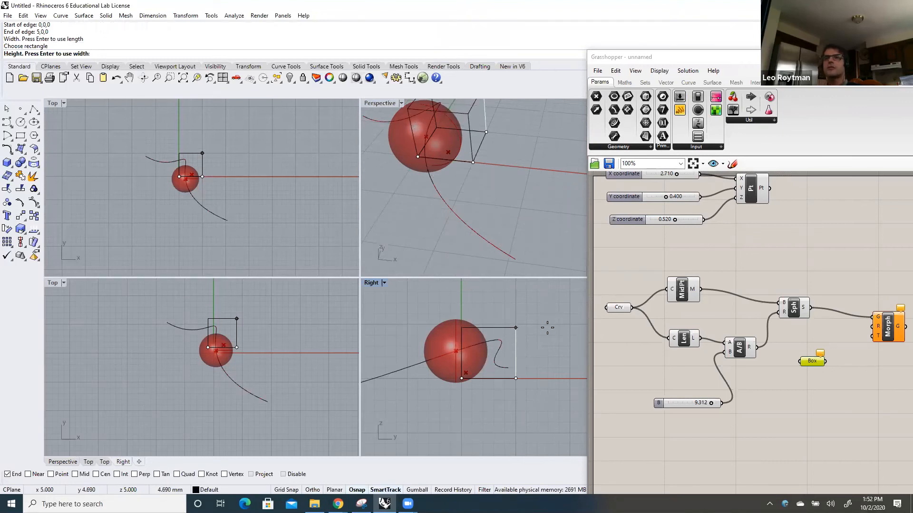
pyautogui.press('Return')
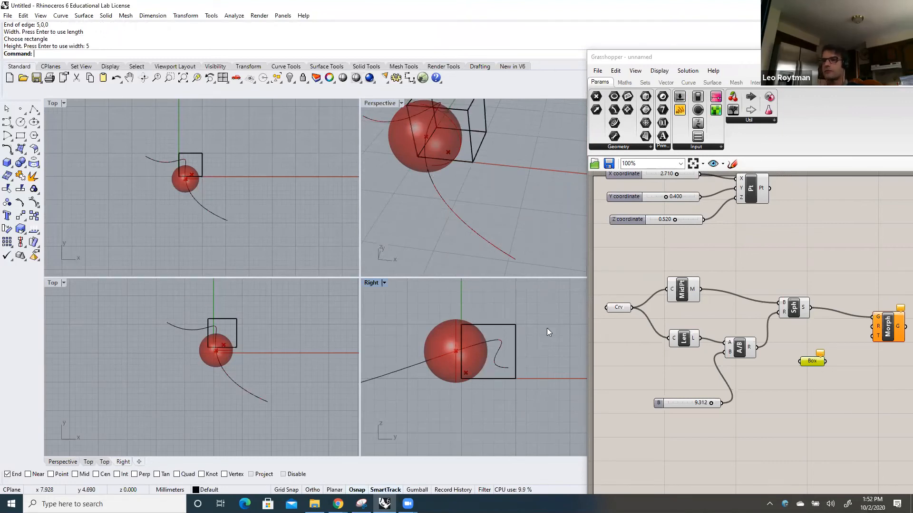
pyautogui.scroll(-5, 484, 165)
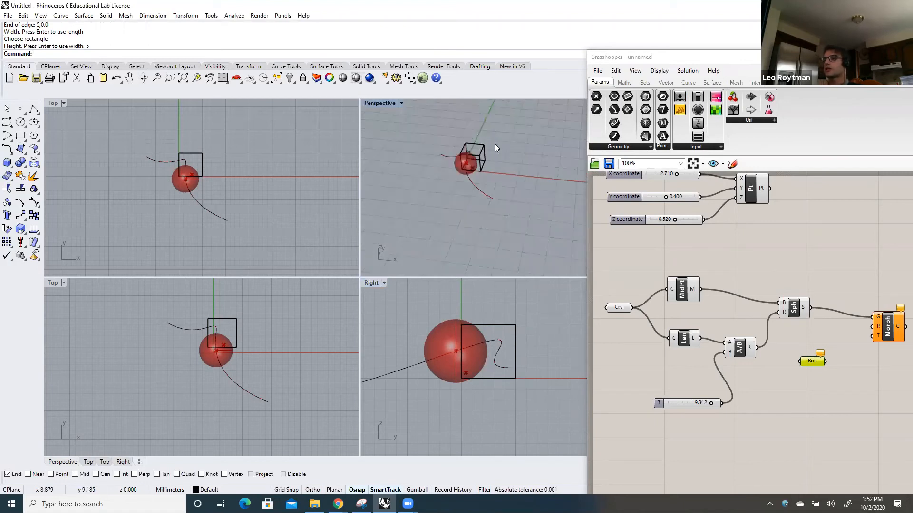
pyautogui.scroll(2, 493, 145)
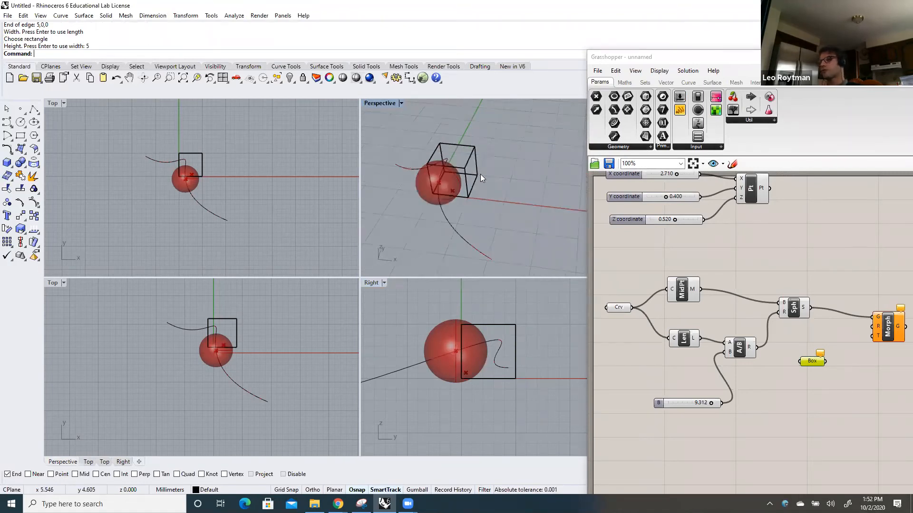
pyautogui.scroll(3, 481, 174)
pyautogui.scroll(-1, 480, 174)
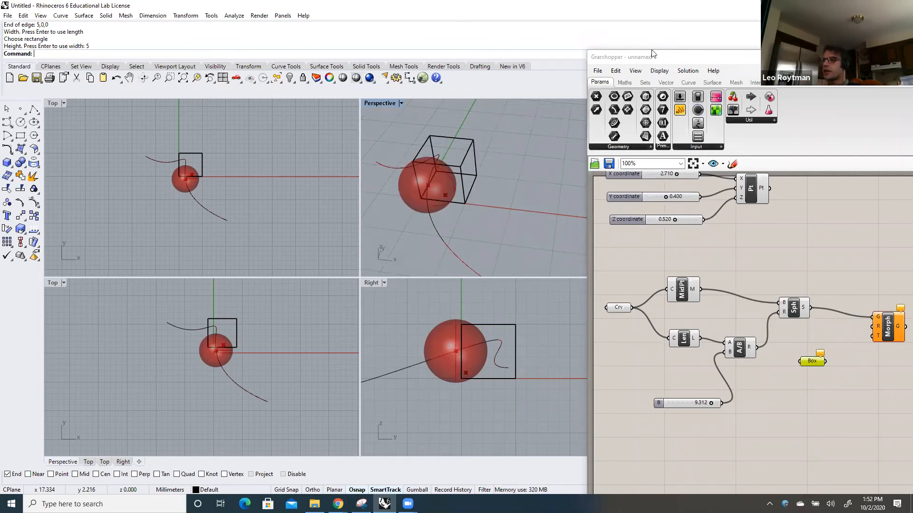
pyautogui.moveTo(653, 53); pyautogui.dragTo(585, 32)
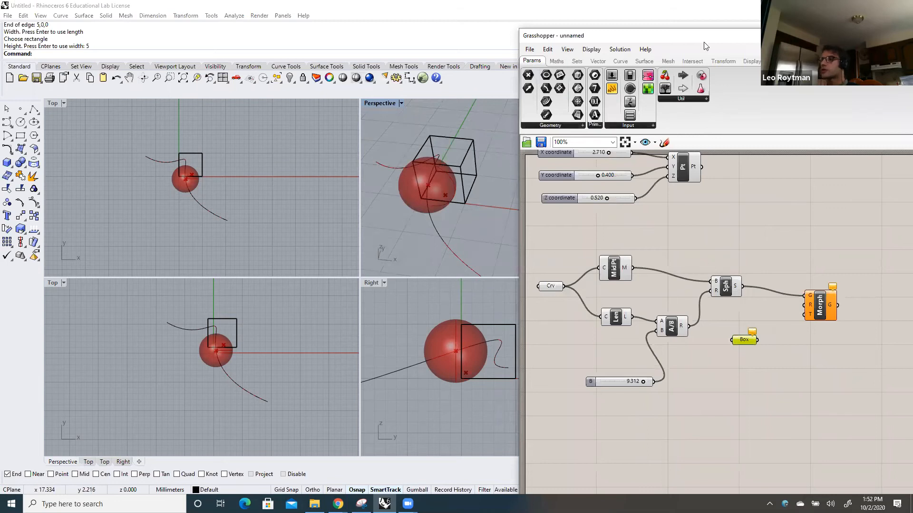
pyautogui.moveTo(705, 41); pyautogui.dragTo(635, 34)
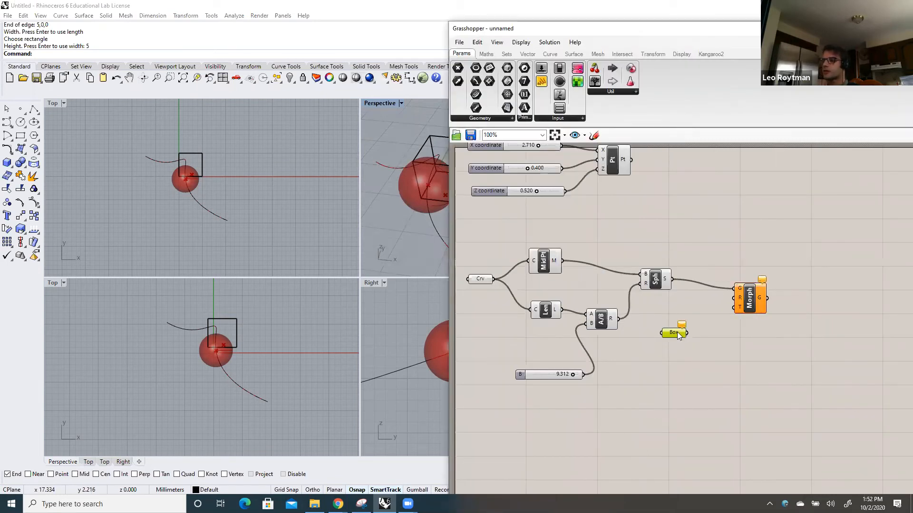
pyautogui.rightClick(678, 335)
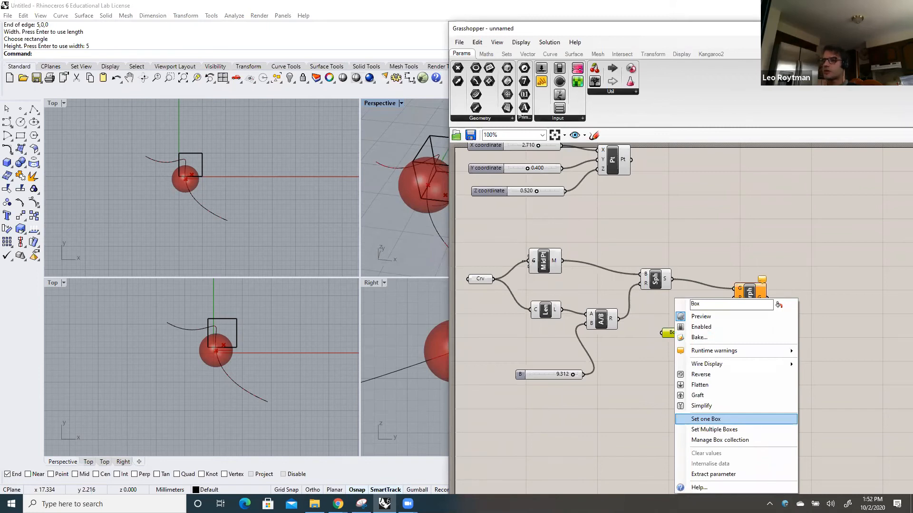
pyautogui.click(697, 423)
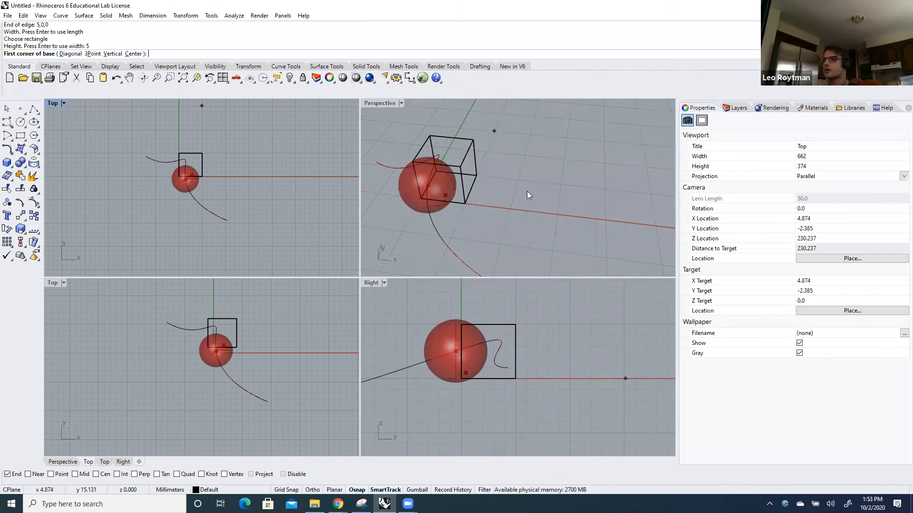
pyautogui.press('Escape')
# Delete the box modelled in Rhino
pyautogui.click(443, 166)
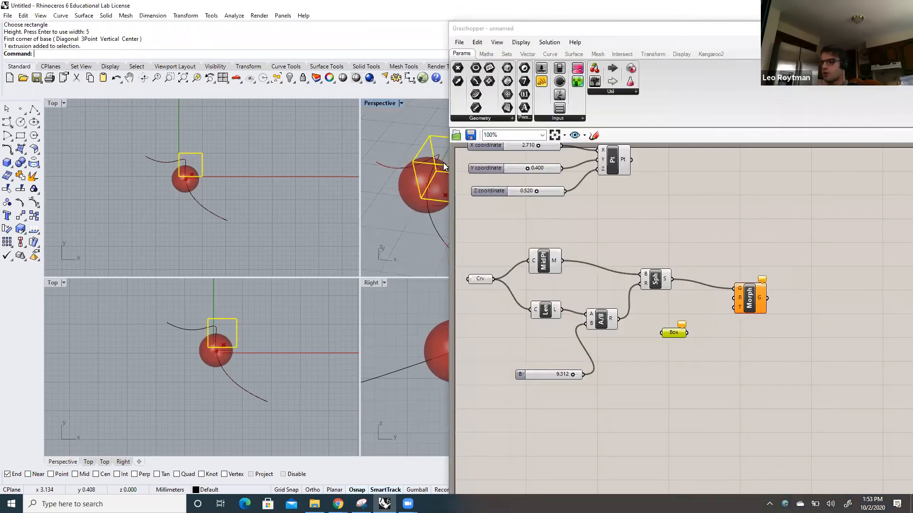
pyautogui.press('Delete')
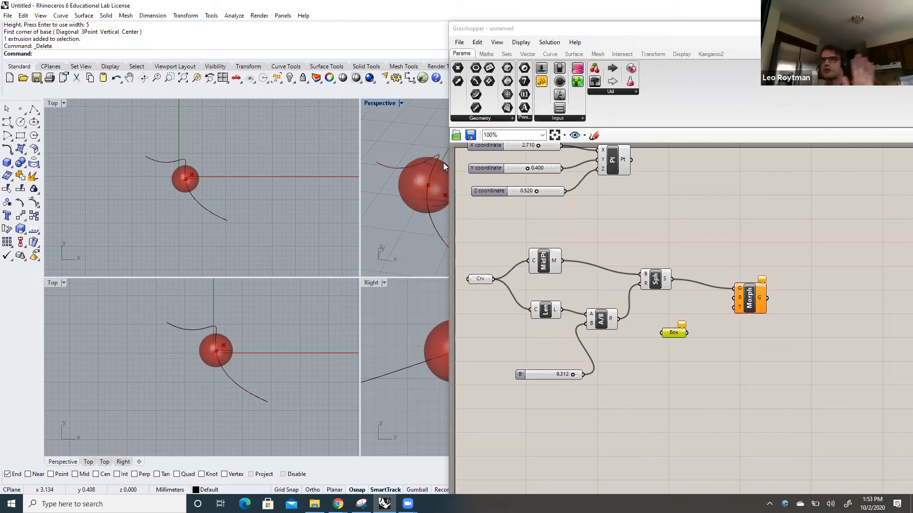
# Set one box for Grasshopper's Box parameter using the three-point option, with the base edge from 0,0,0 to 5,0,0
pyautogui.rightClick(668, 333)
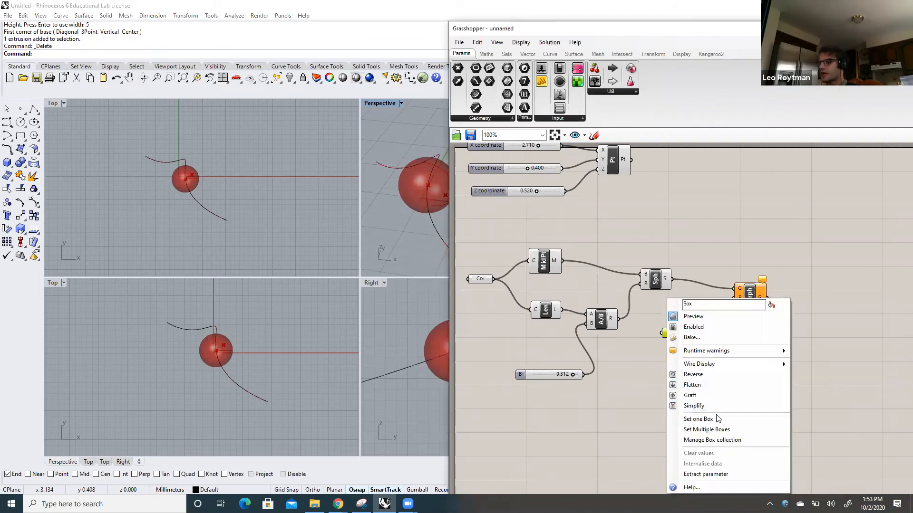
pyautogui.click(717, 418)
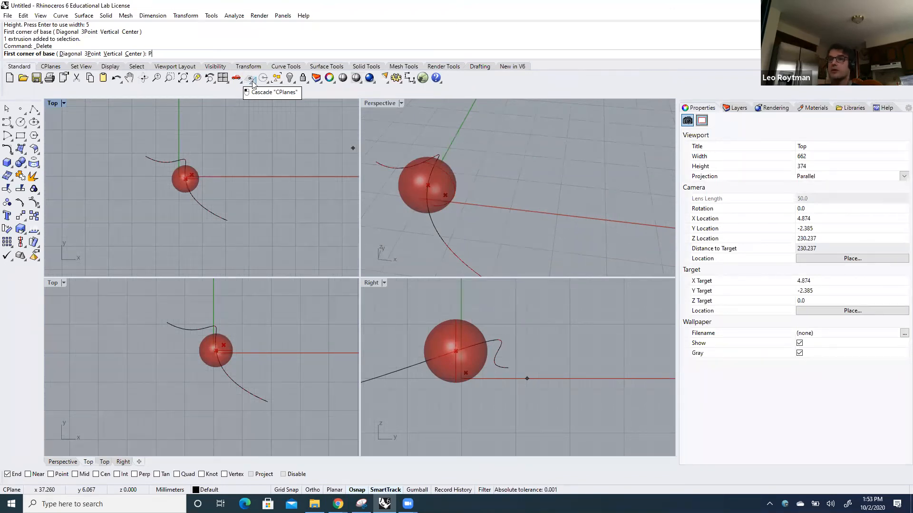
pyautogui.write('P')
pyautogui.press('Return')
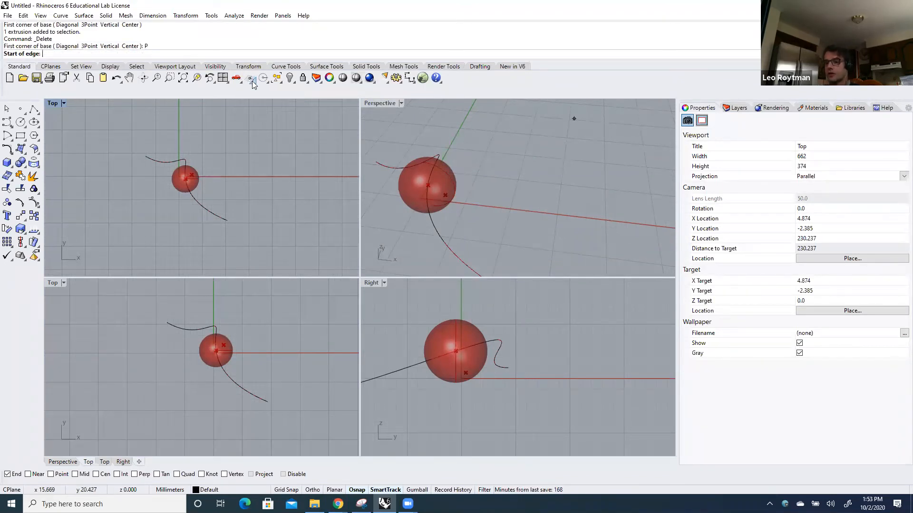
pyautogui.write('0,0,0')
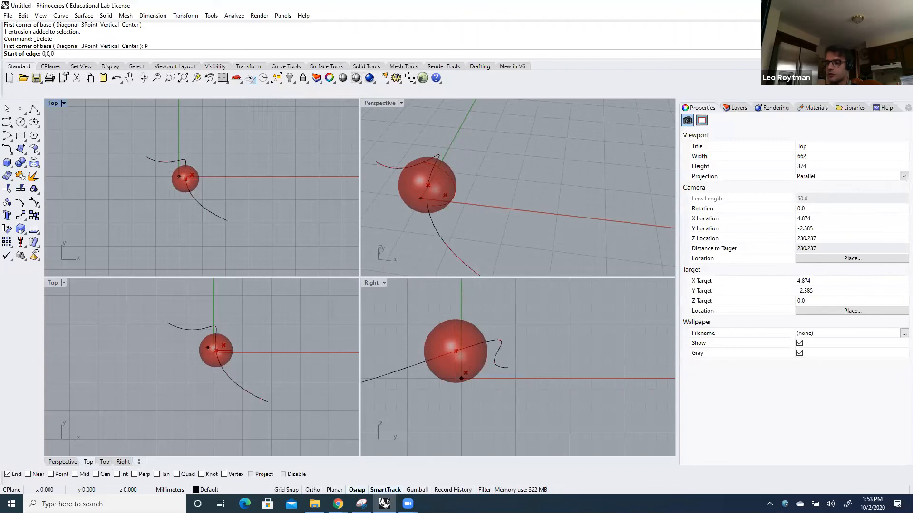
pyautogui.press('Return')
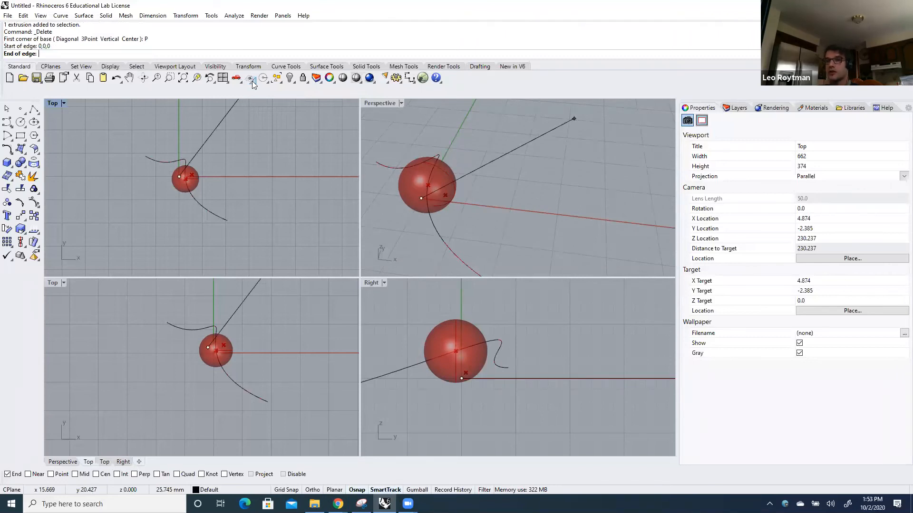
pyautogui.write('5,')
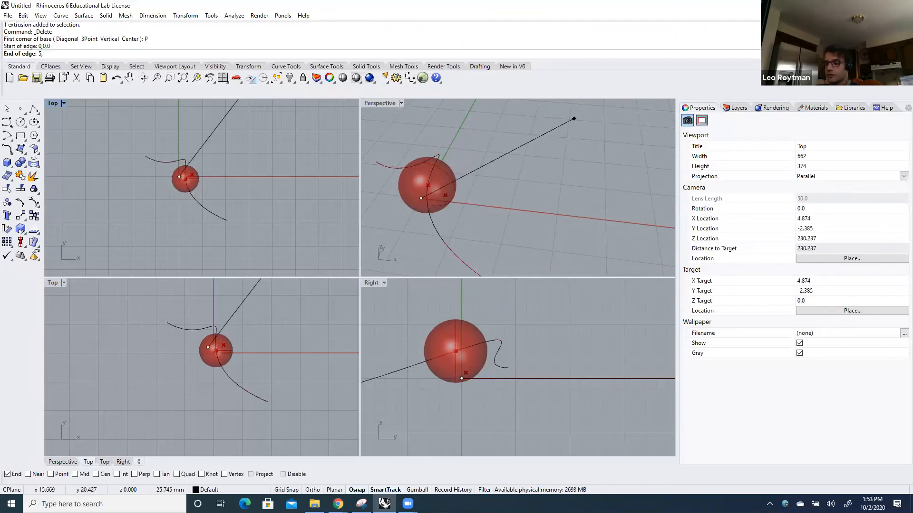
pyautogui.write('0,0')
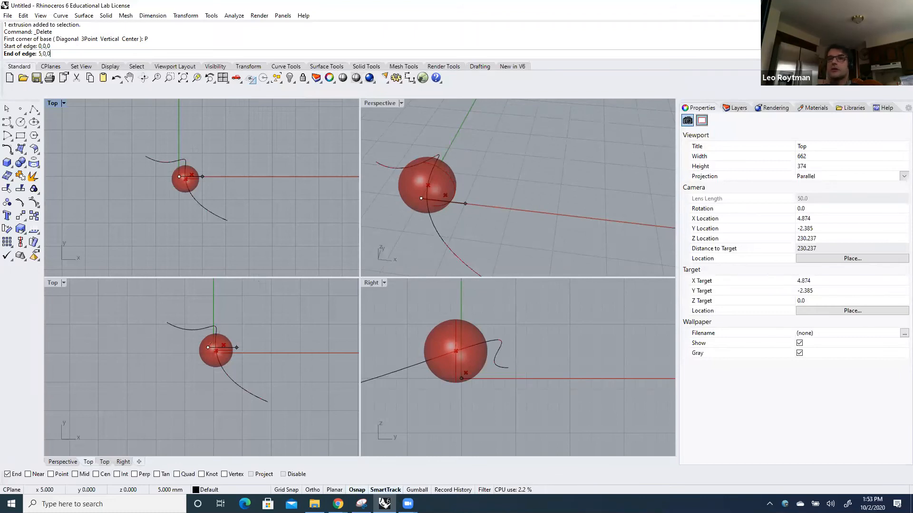
pyautogui.press('Return')
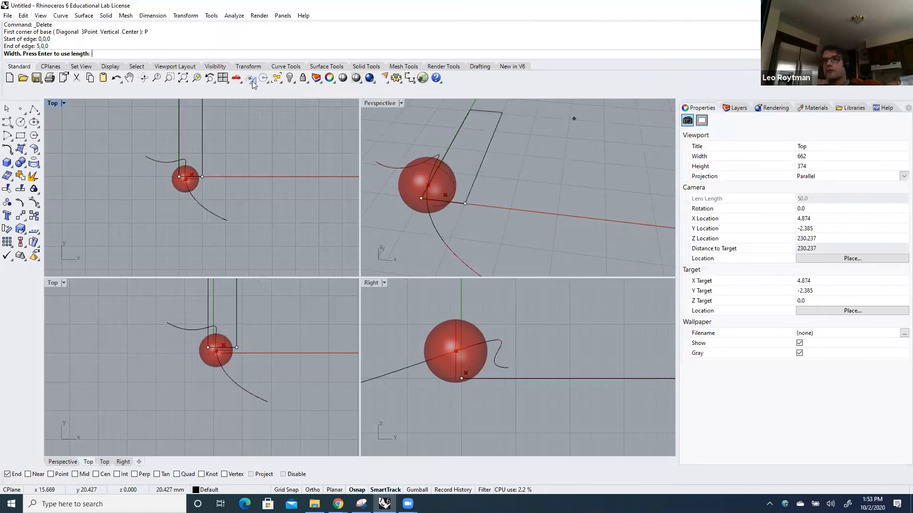
# Complete the referenced box with width equal to length, its base along positive Y, and height upward equal to the width
pyautogui.press('Return')
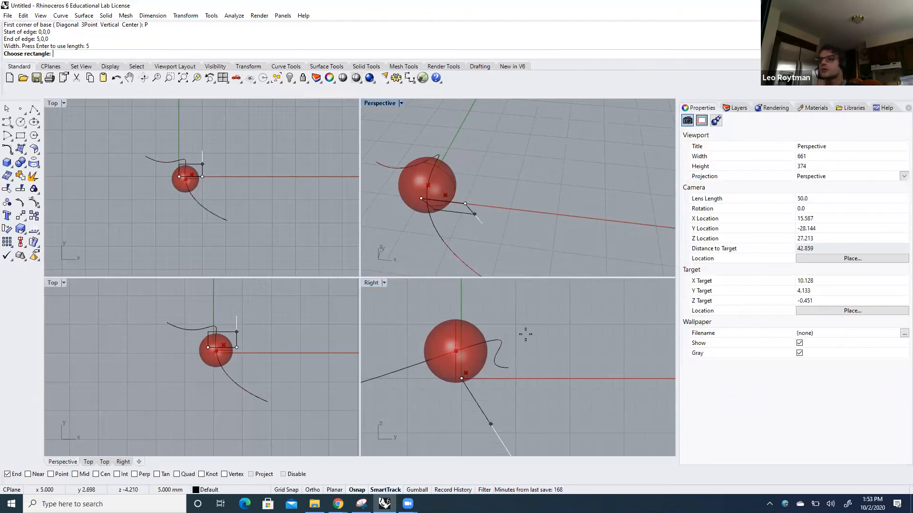
pyautogui.press('shift')
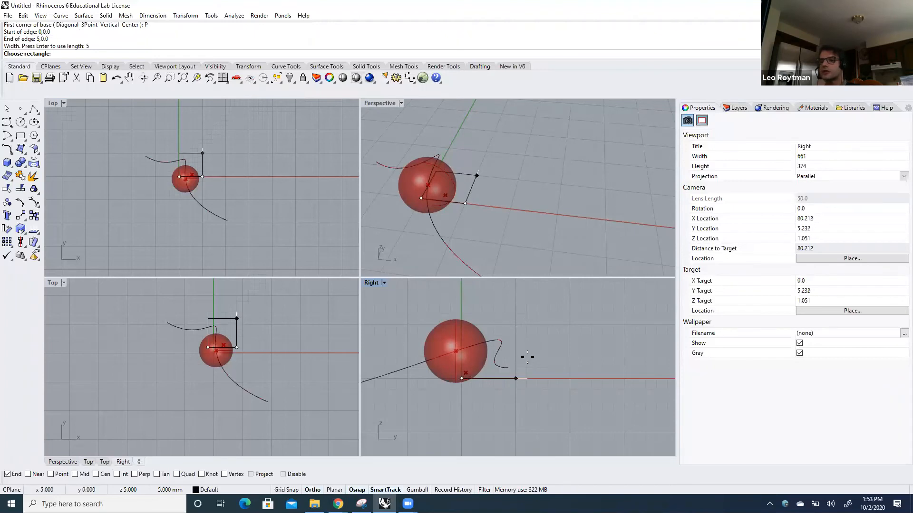
pyautogui.click(527, 341)
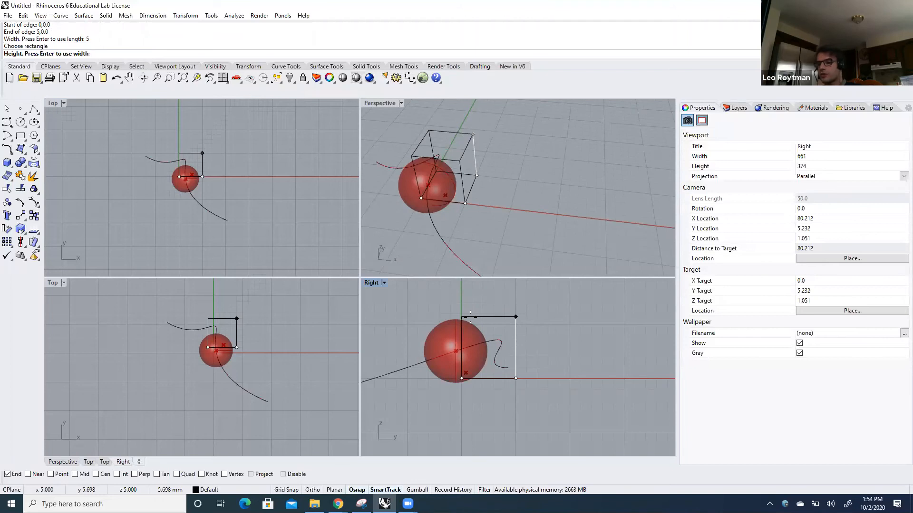
pyautogui.press('Return')
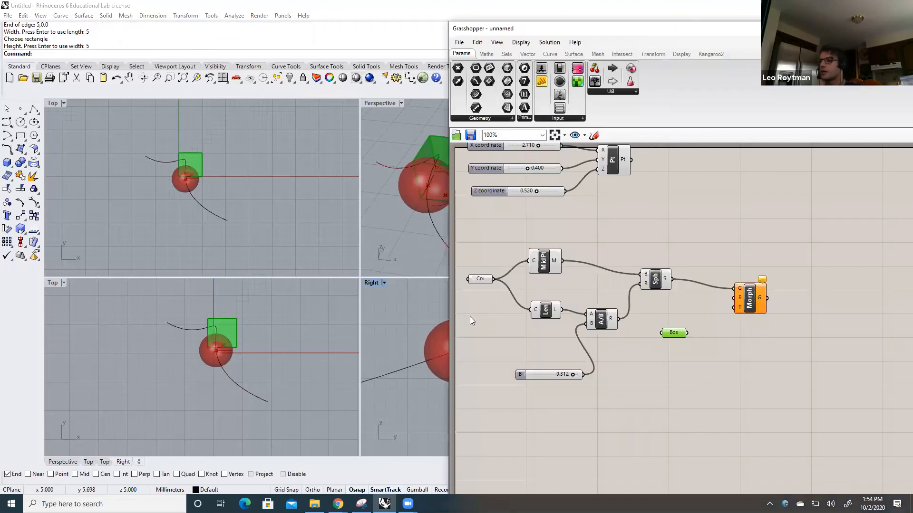
# Connect the Box parameter's output to Box Morph's R input and shift the Grasshopper window to uncover more of the Rhino viewports
pyautogui.moveTo(667, 32); pyautogui.dragTo(582, 31)
pyautogui.moveTo(632, 309); pyautogui.dragTo(641, 298)
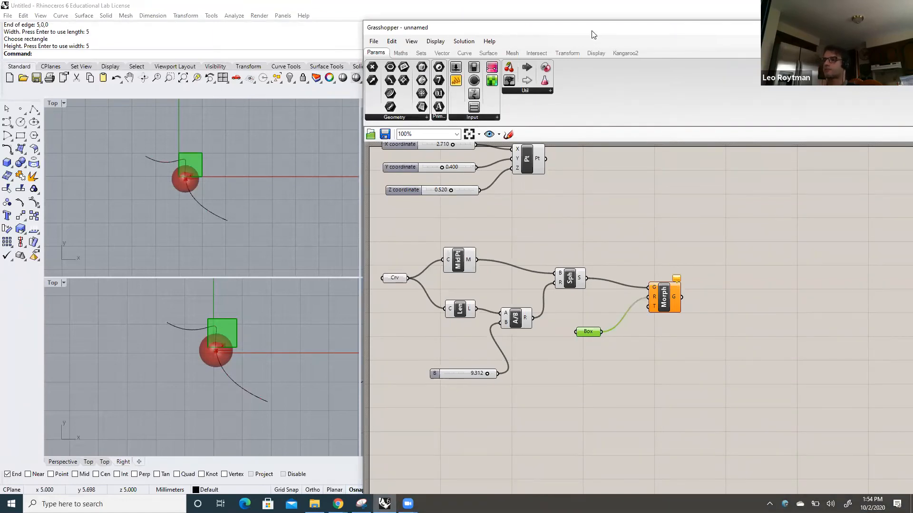
pyautogui.moveTo(593, 35); pyautogui.dragTo(636, 36)
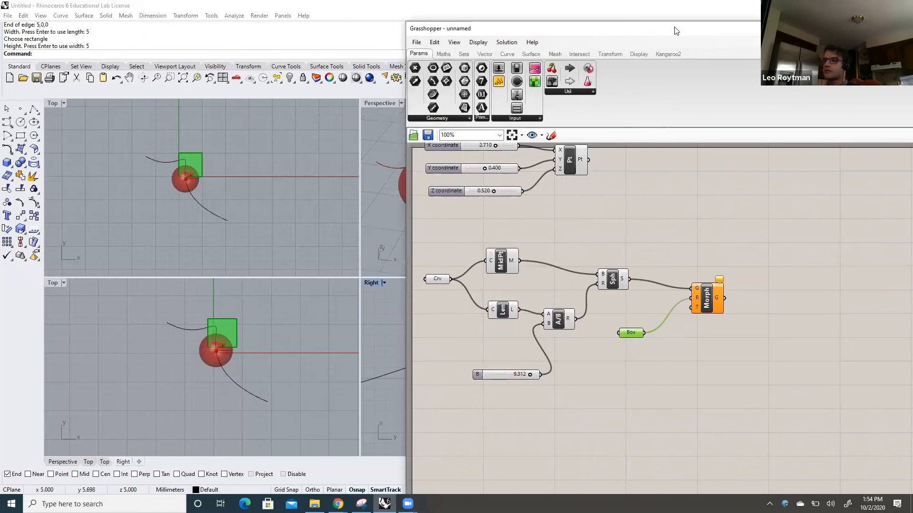
# Move the Box parameter closer to the Sphere component and add a Twisted Box component below it
pyautogui.moveTo(676, 29); pyautogui.dragTo(648, 14)
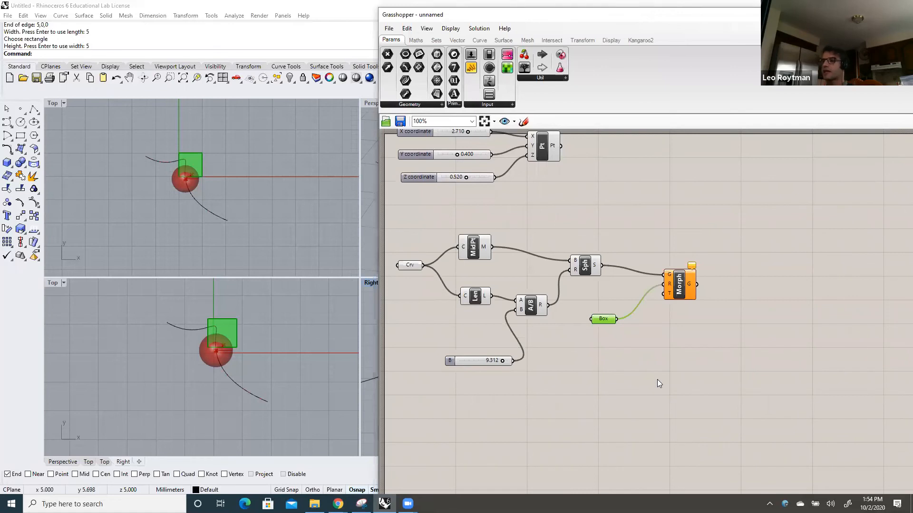
pyautogui.moveTo(606, 320); pyautogui.dragTo(594, 303)
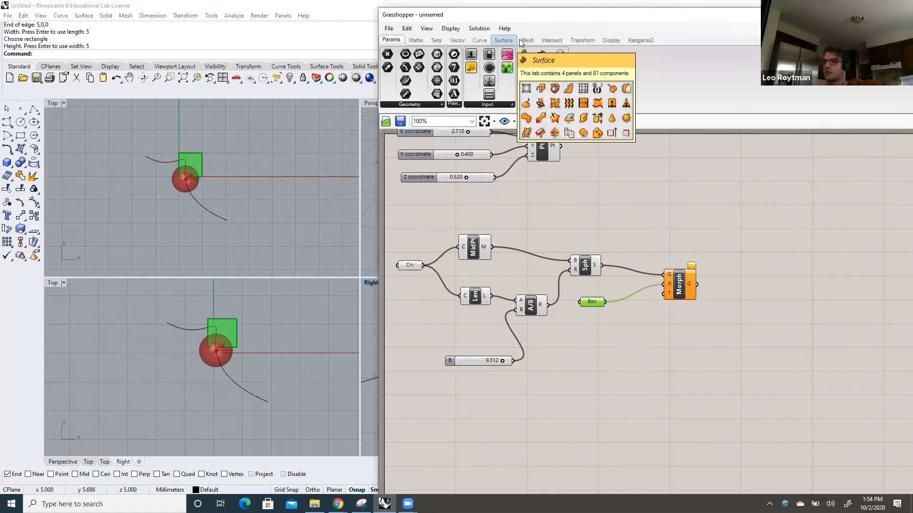
pyautogui.click(595, 41)
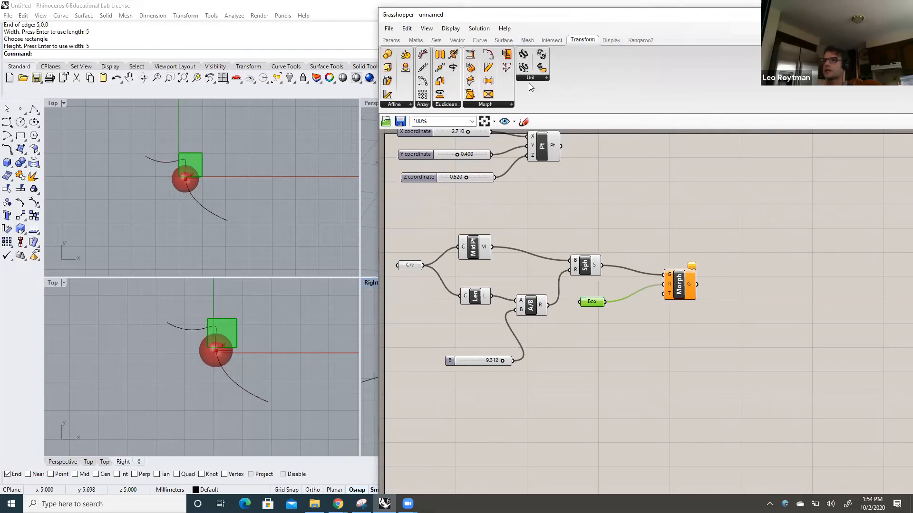
pyautogui.click(512, 106)
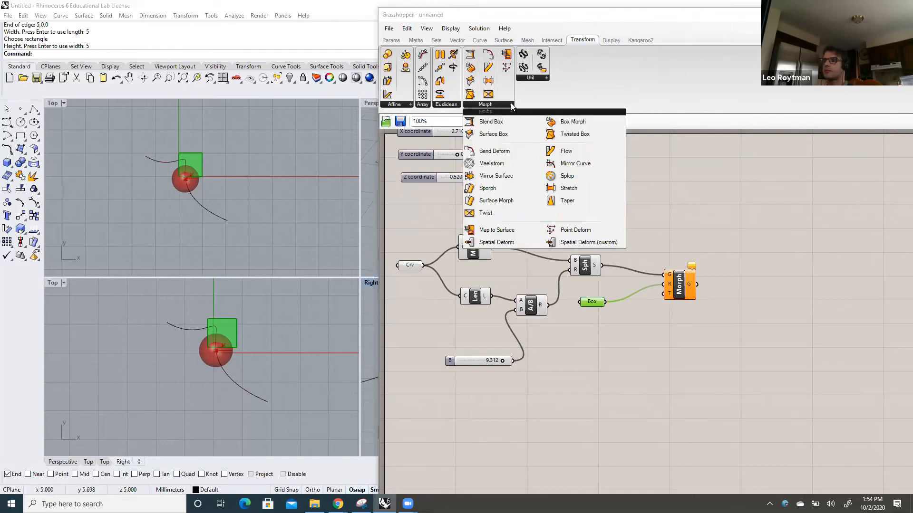
pyautogui.click(568, 134)
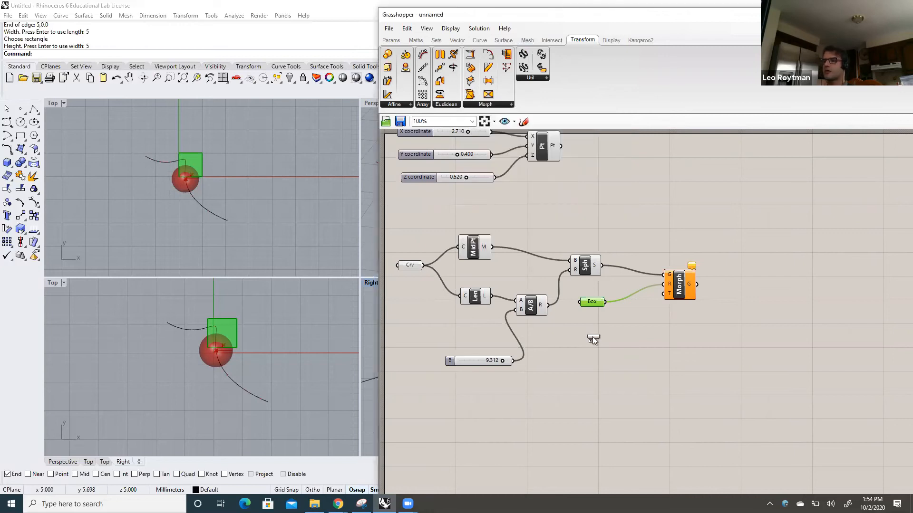
pyautogui.click(610, 375)
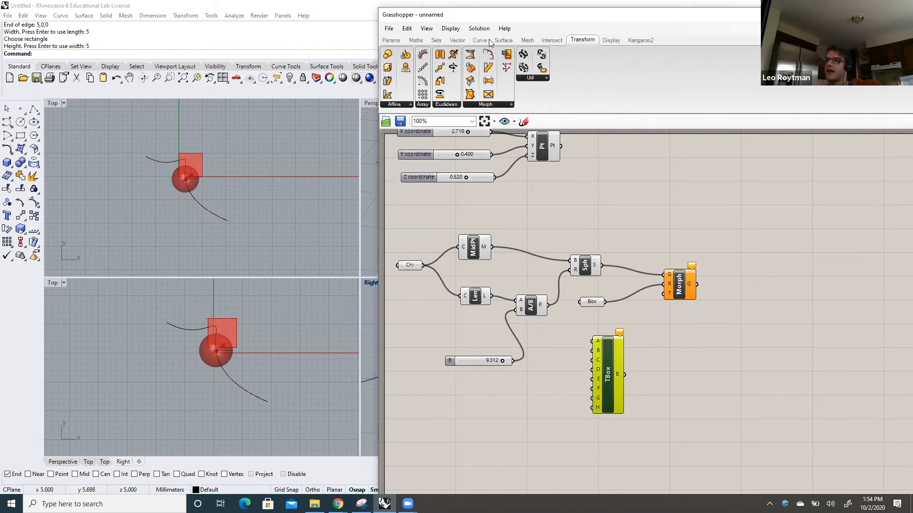
# Uncover the Rhino Perspective viewport and draw a polyline's first segment from 0,0,0 to 5,0,0 along the reference box's base
pyautogui.moveTo(622, 21); pyautogui.dragTo(736, 29)
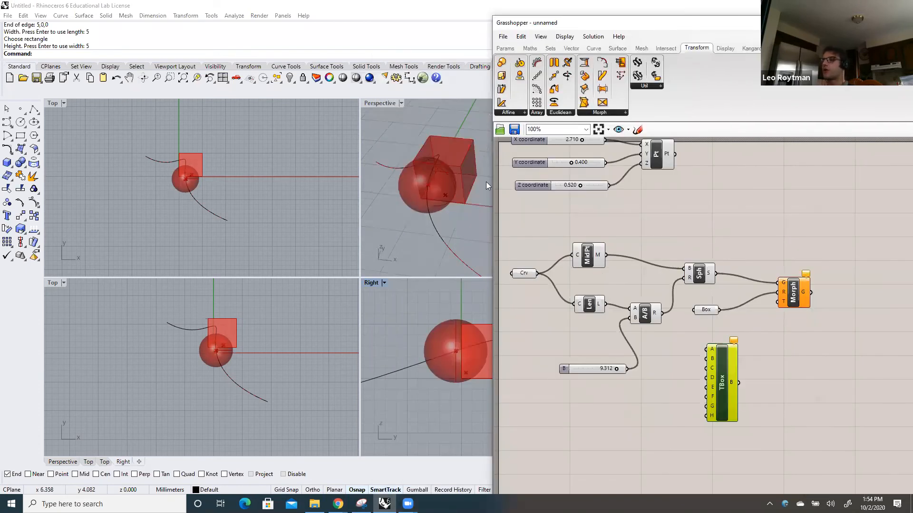
pyautogui.click(484, 136)
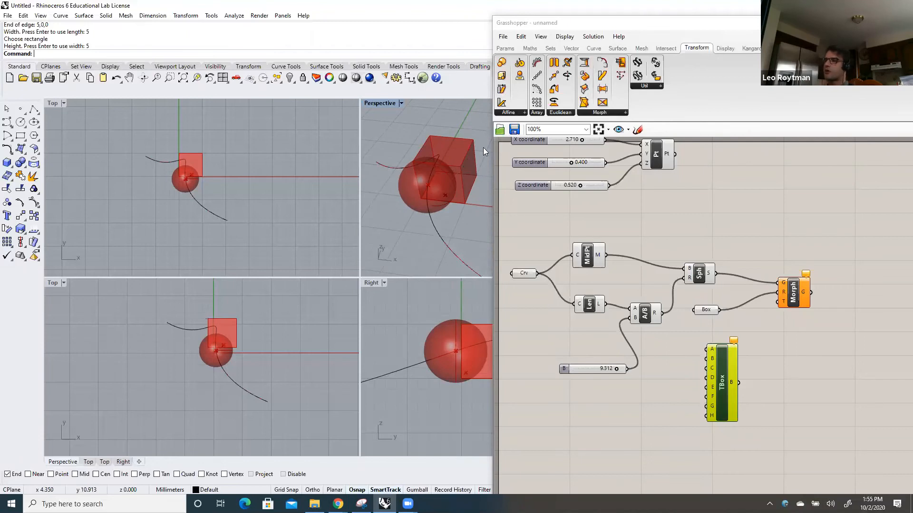
pyautogui.scroll(1, 478, 143)
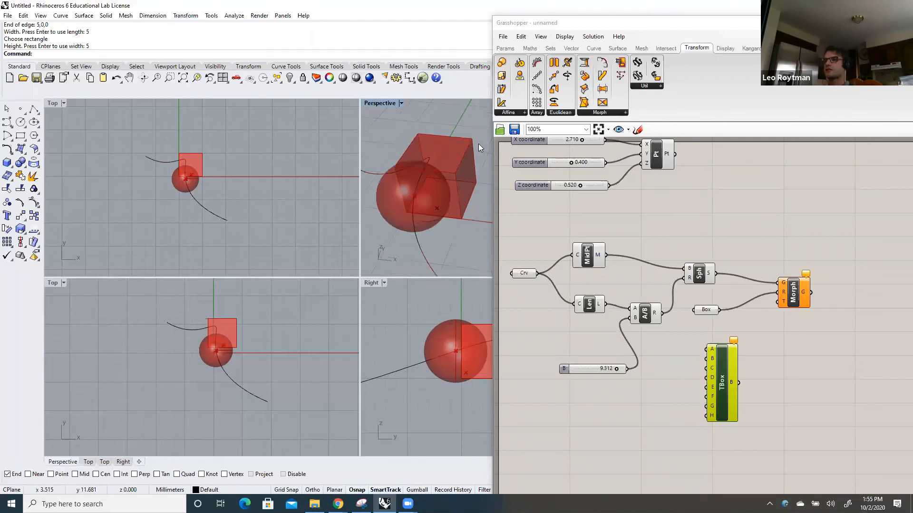
pyautogui.scroll(1, 478, 144)
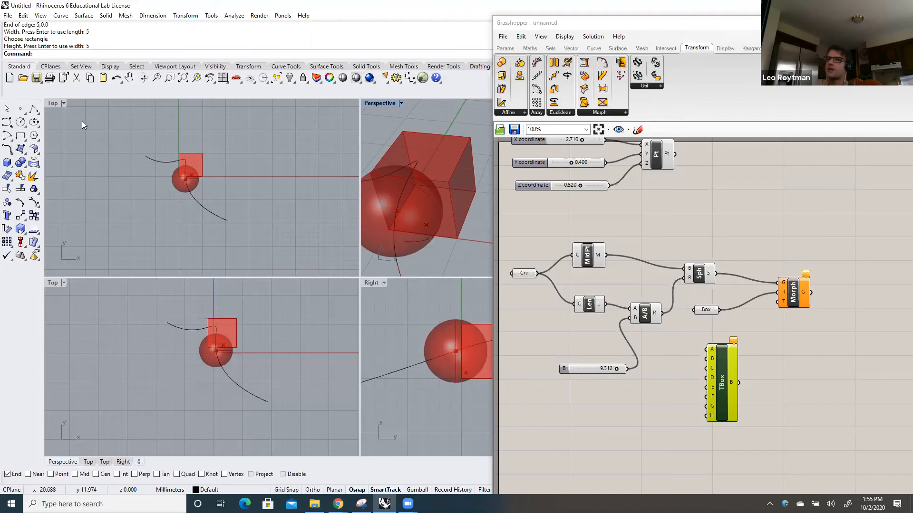
pyautogui.click(34, 111)
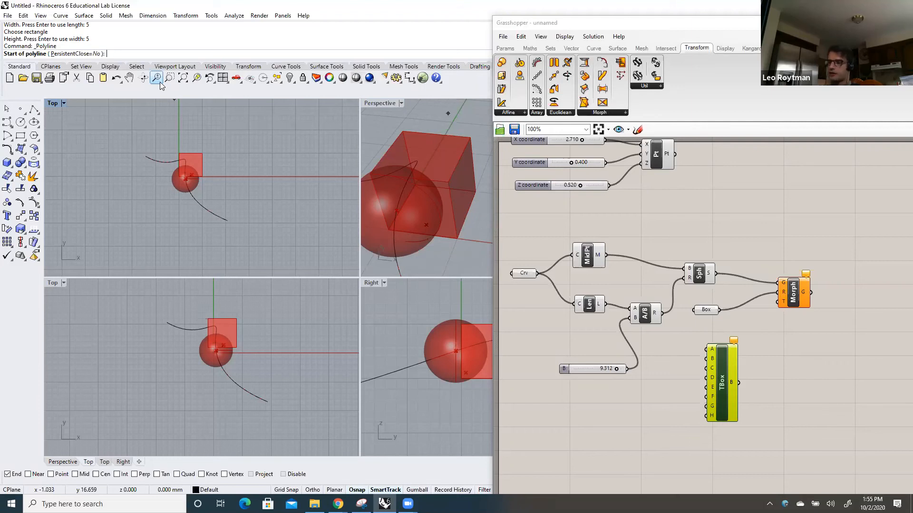
pyautogui.write('0,0,0,')
pyautogui.press('BackSpace')
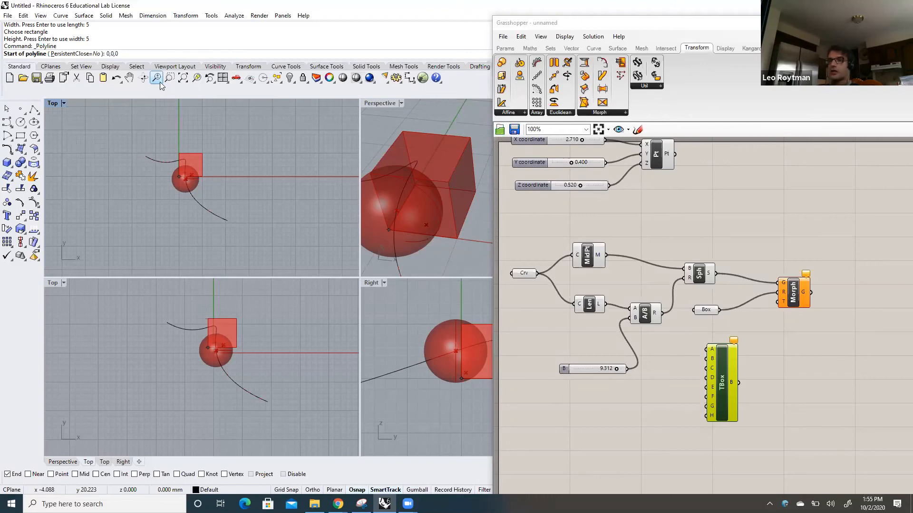
pyautogui.press('Return')
pyautogui.write('5,0,0')
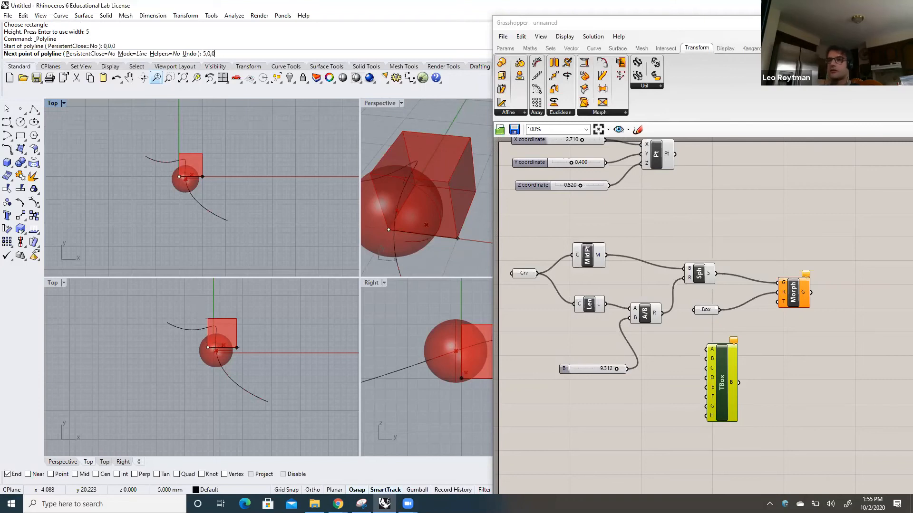
pyautogui.press('Return')
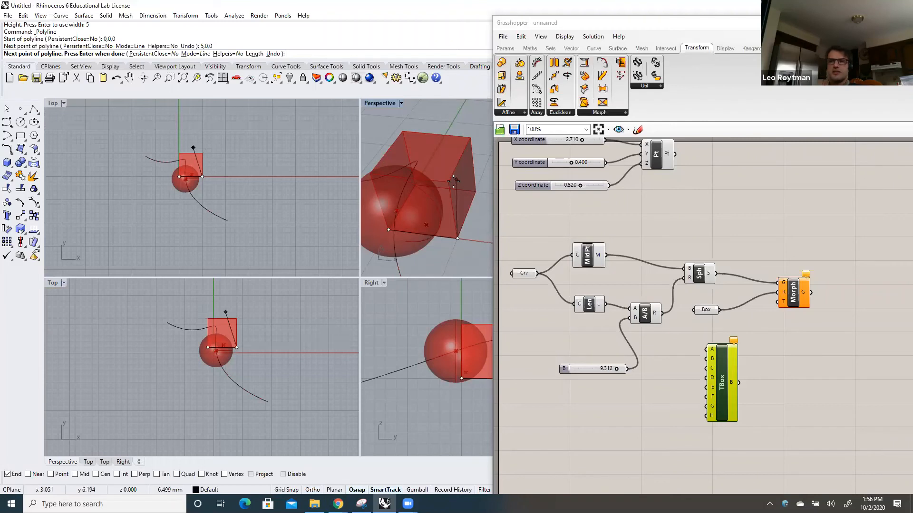
# Continue the polyline to 5,5,0 and enable the Point object snap
pyautogui.write('5,5,0')
pyautogui.press('Return')
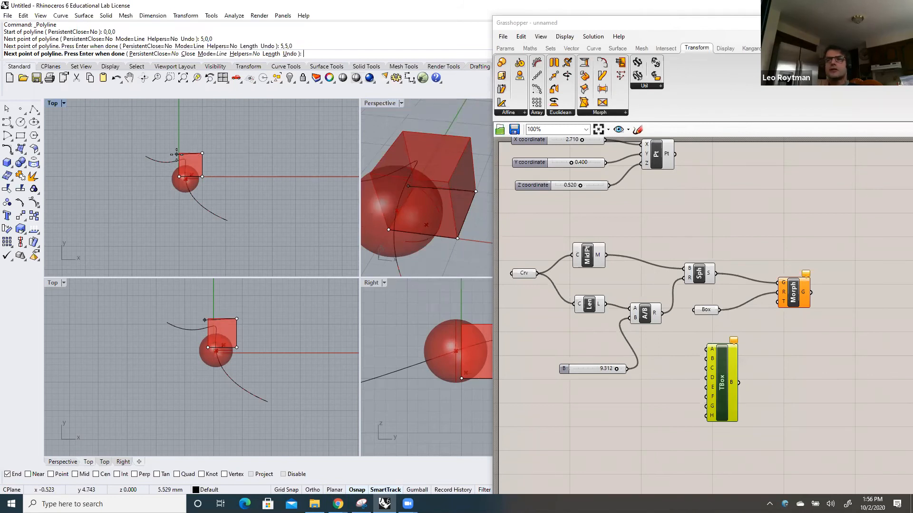
pyautogui.scroll(5, 177, 155)
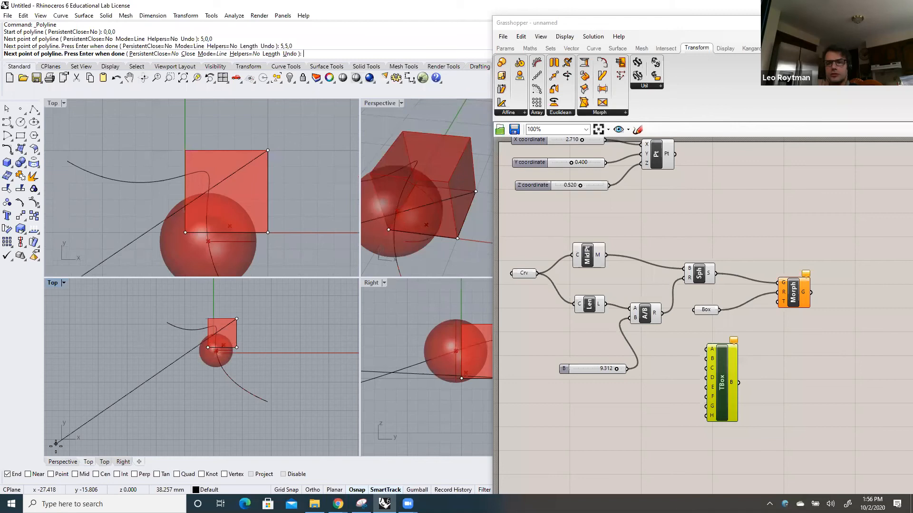
pyautogui.click(51, 475)
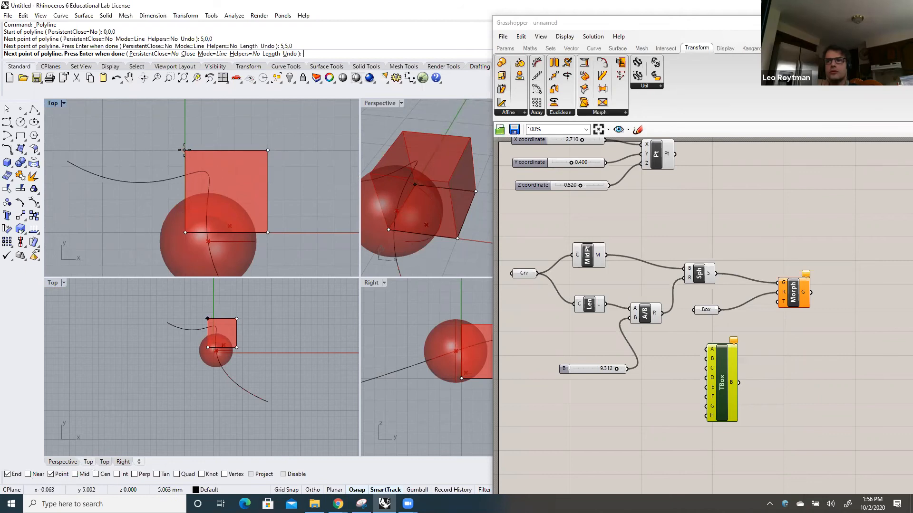
pyautogui.scroll(3, 185, 150)
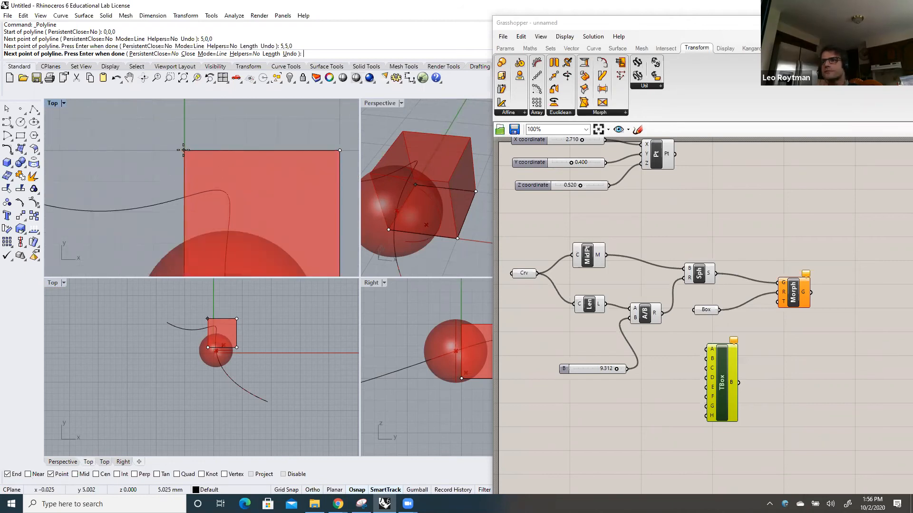
pyautogui.scroll(-3, 184, 151)
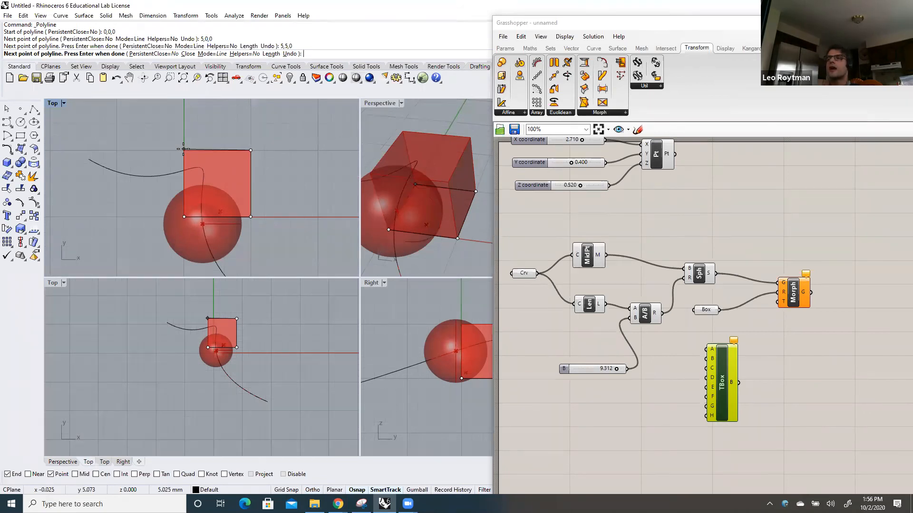
# Add the polyline's corner at 0,5,0 and close it into a square
pyautogui.write('5,0')
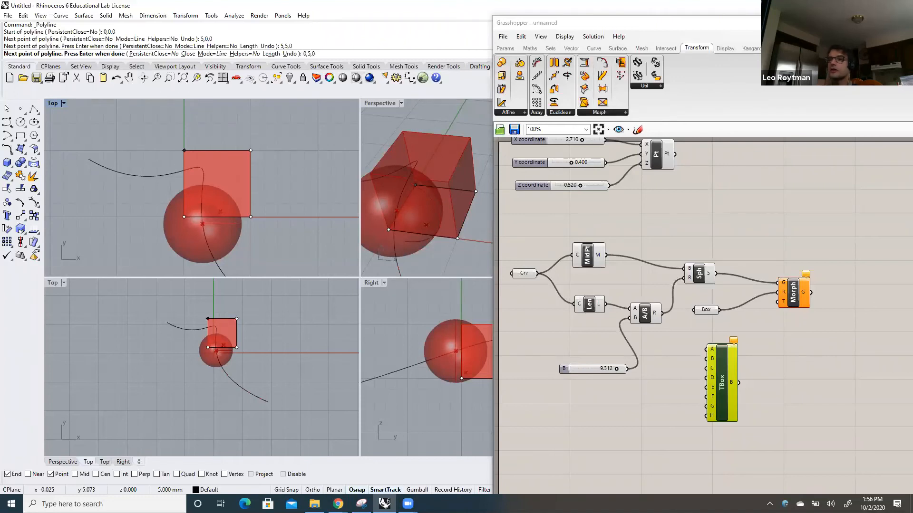
pyautogui.press('Return')
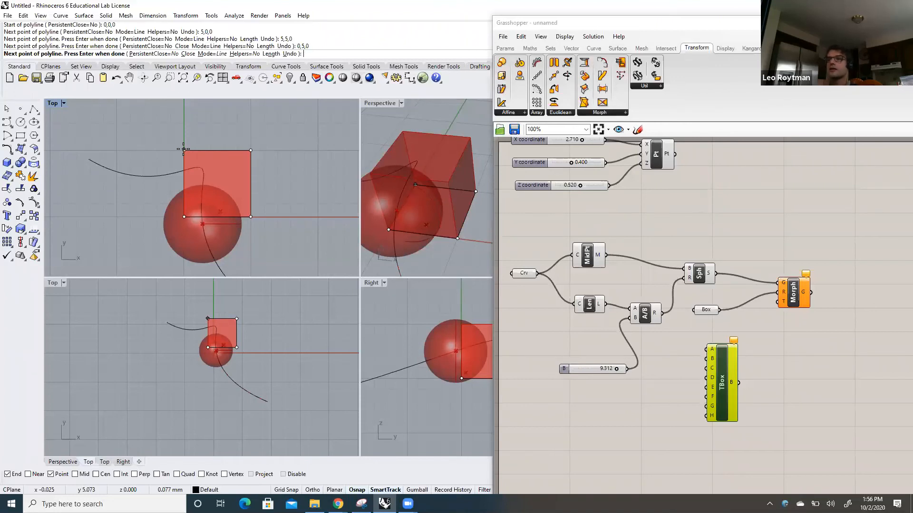
pyautogui.write('C')
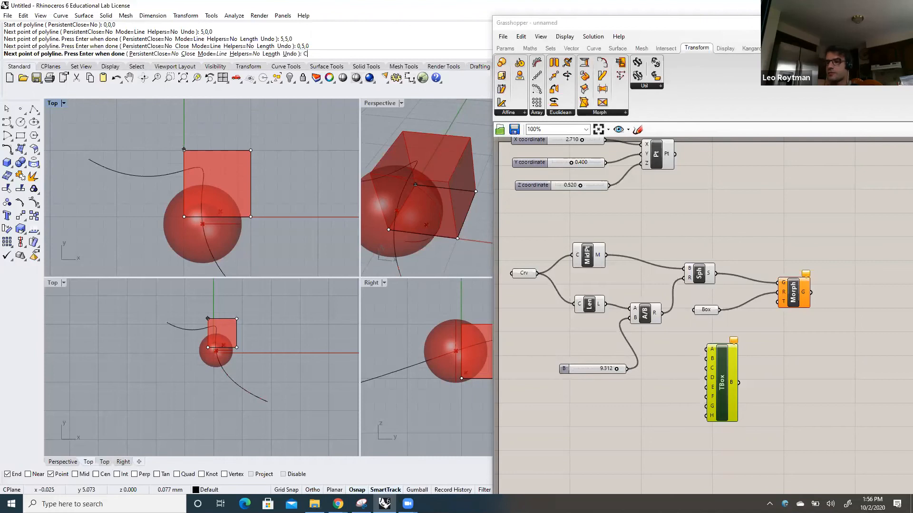
pyautogui.press('Return')
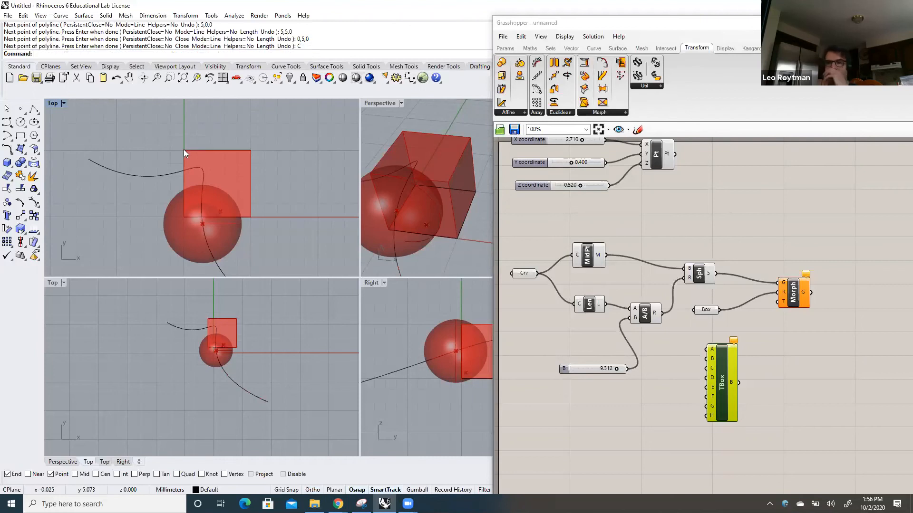
# Set Twisted Box's corner A to one curve-type point on the square polyline's corner at 0,0,0
pyautogui.click(208, 151)
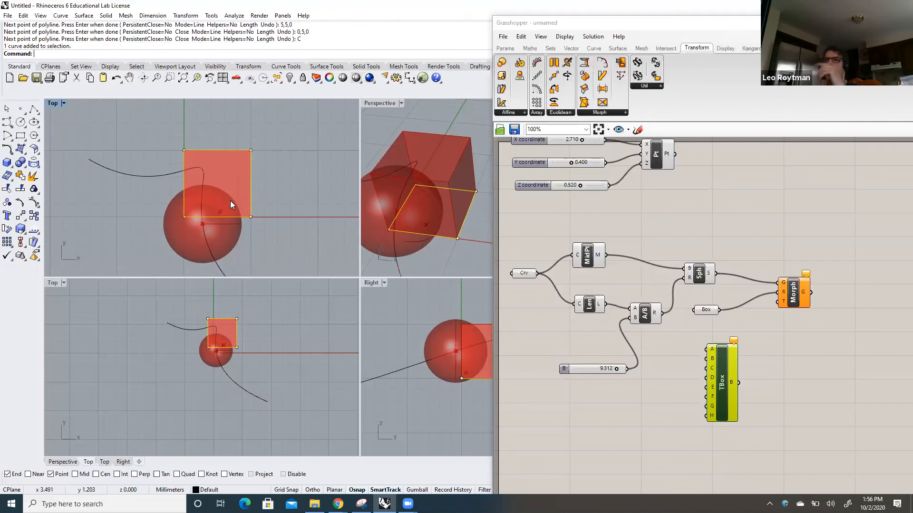
pyautogui.click(674, 26)
pyautogui.moveTo(674, 26); pyautogui.dragTo(643, 24)
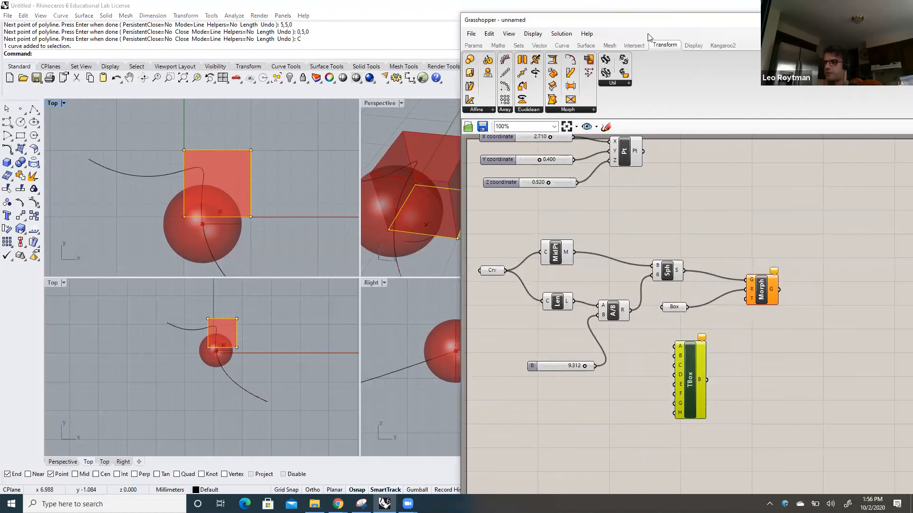
pyautogui.rightClick(681, 348)
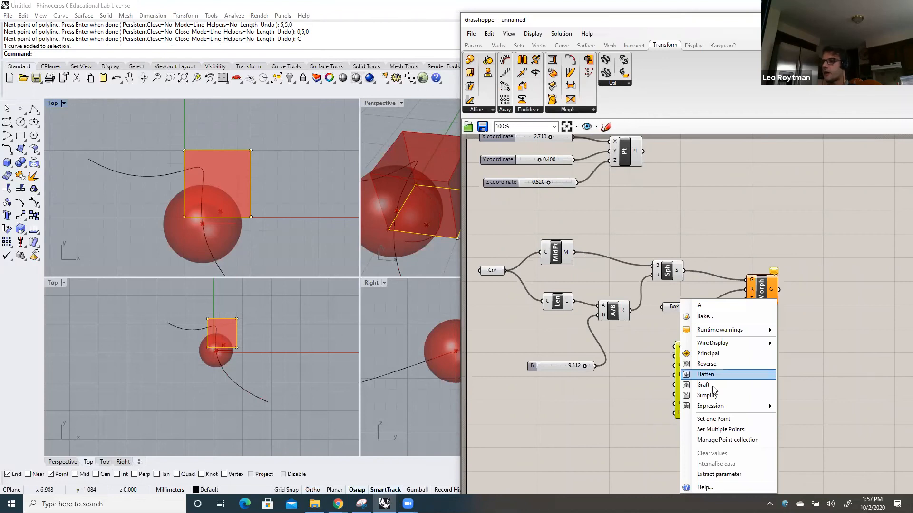
pyautogui.click(714, 420)
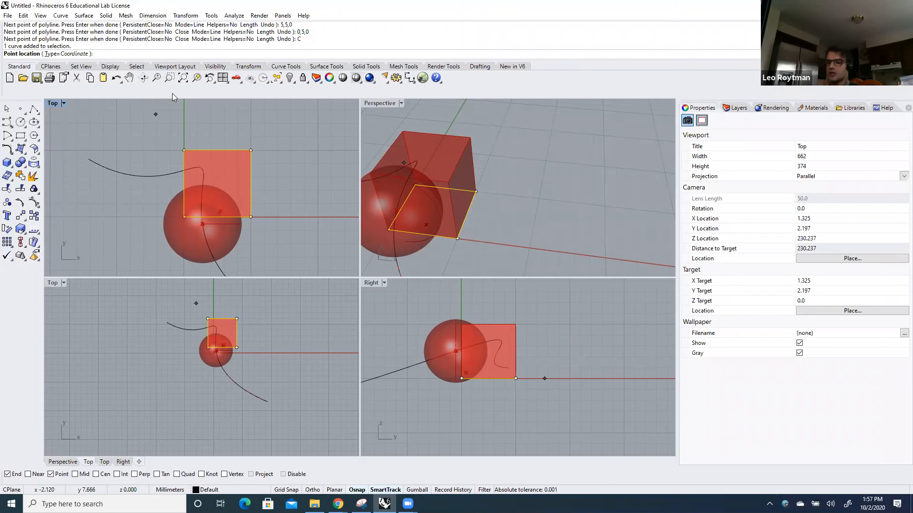
pyautogui.write('T')
pyautogui.press('Return')
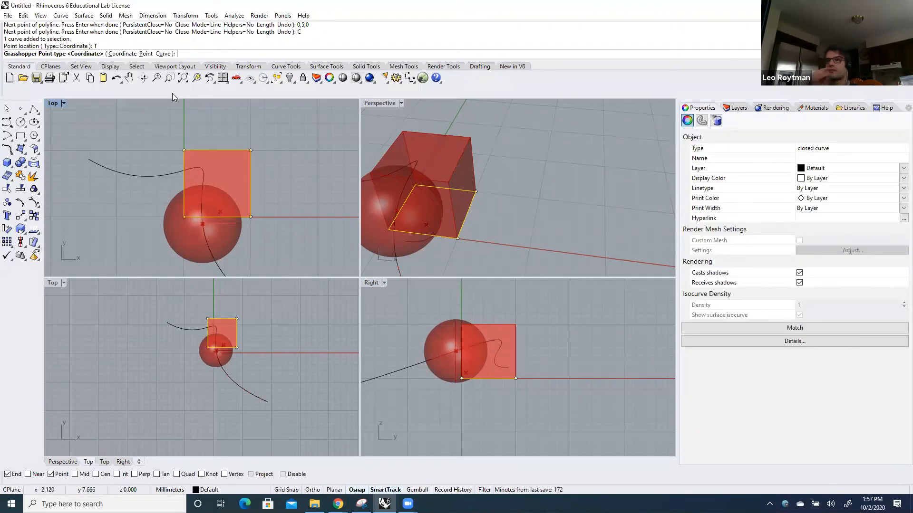
pyautogui.write('u')
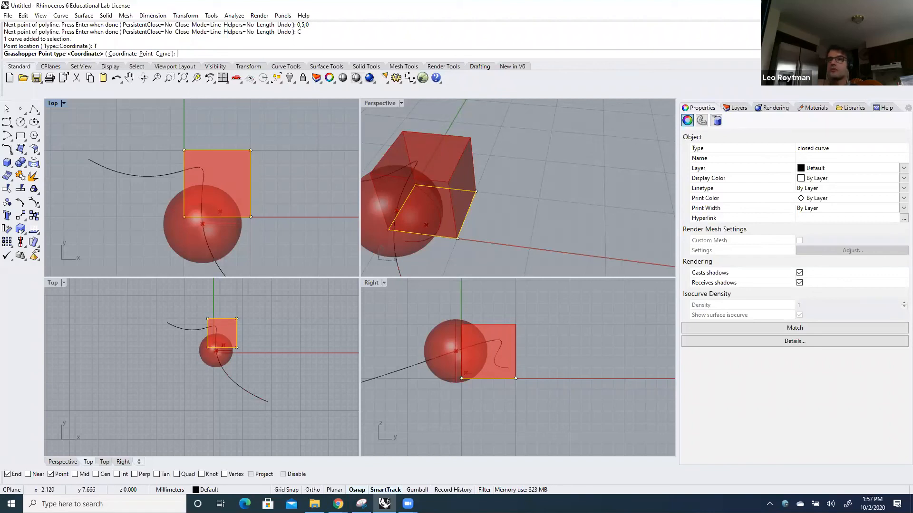
pyautogui.press('Return')
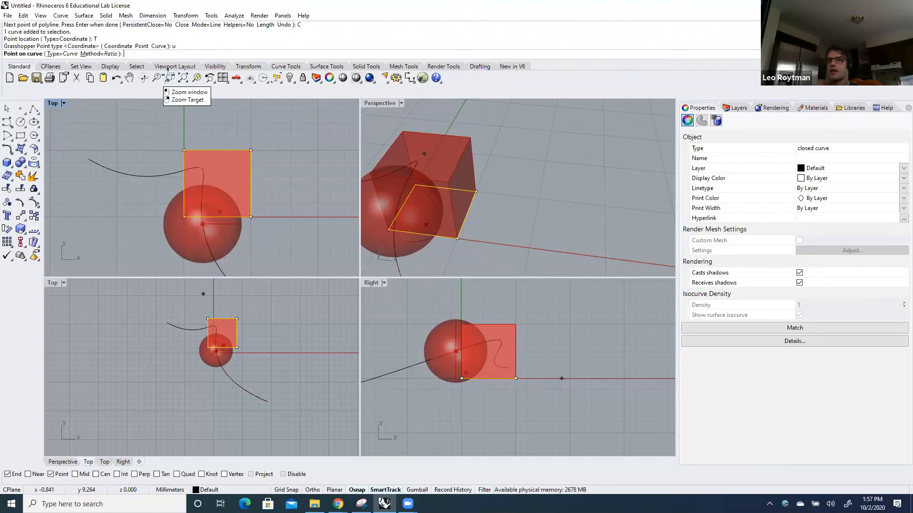
pyautogui.click(184, 217)
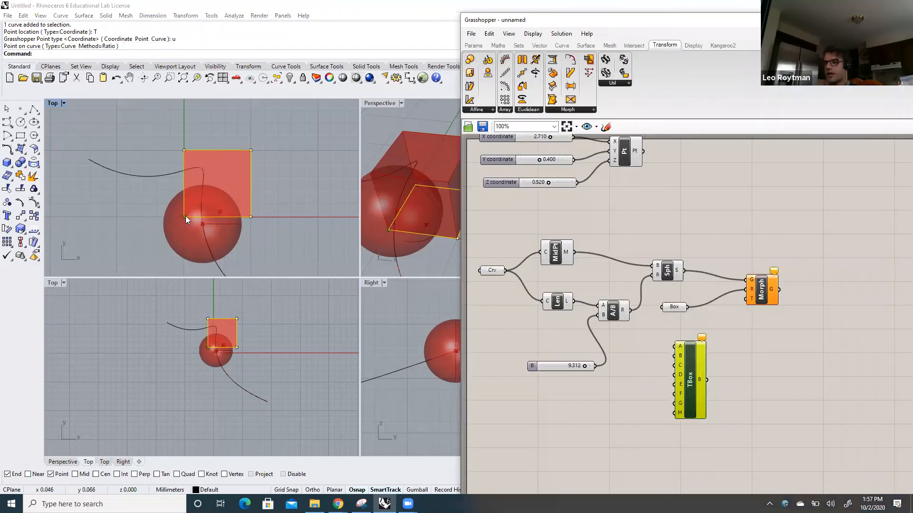
# Set Twisted Box's corner B to one curve-type point on the square polyline's corner at 5,0,0
pyautogui.rightClick(681, 354)
pyautogui.click(725, 418)
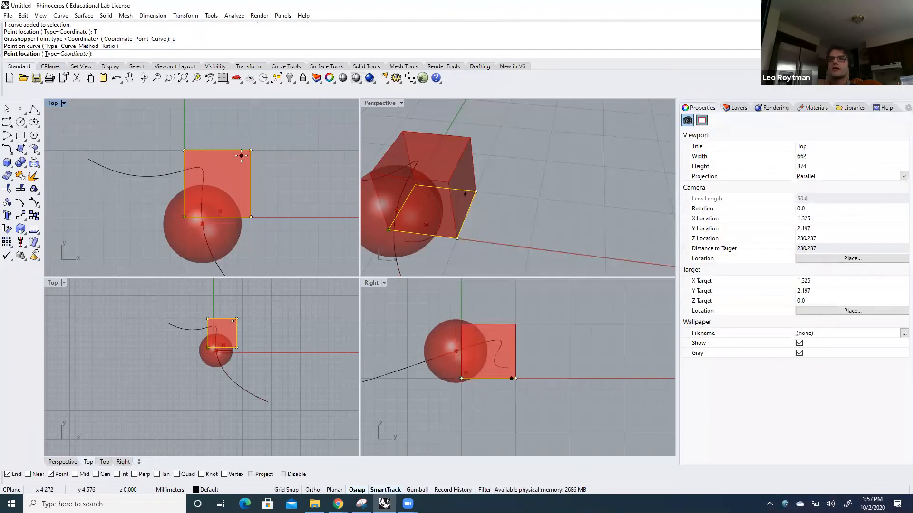
pyautogui.write('T')
pyautogui.press('Return')
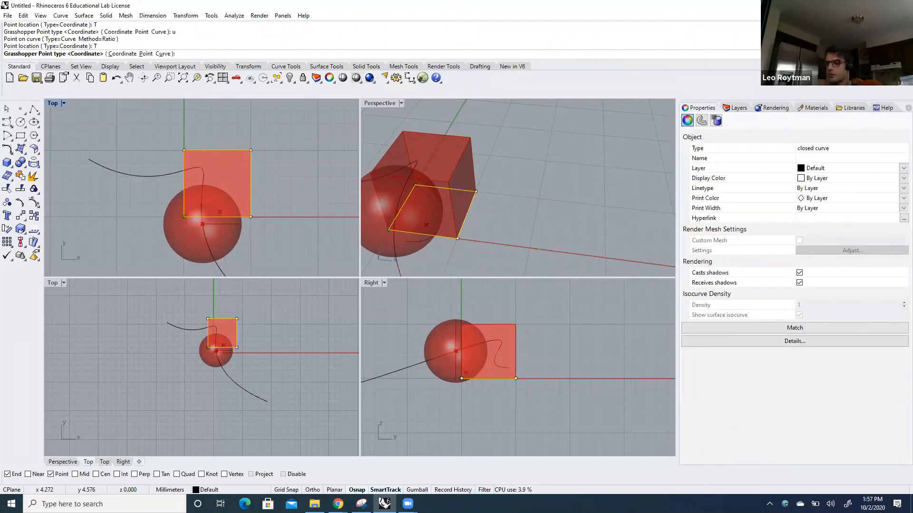
pyautogui.write('u')
pyautogui.press('Return')
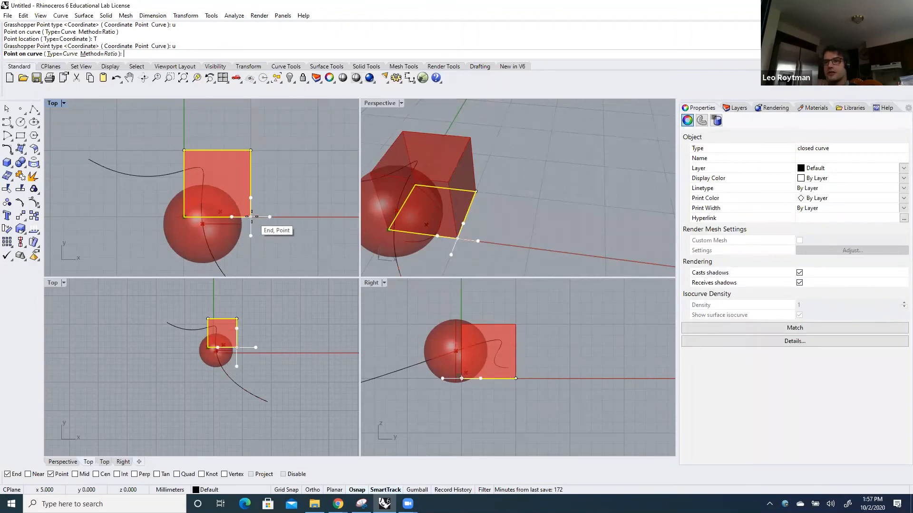
pyautogui.click(252, 216)
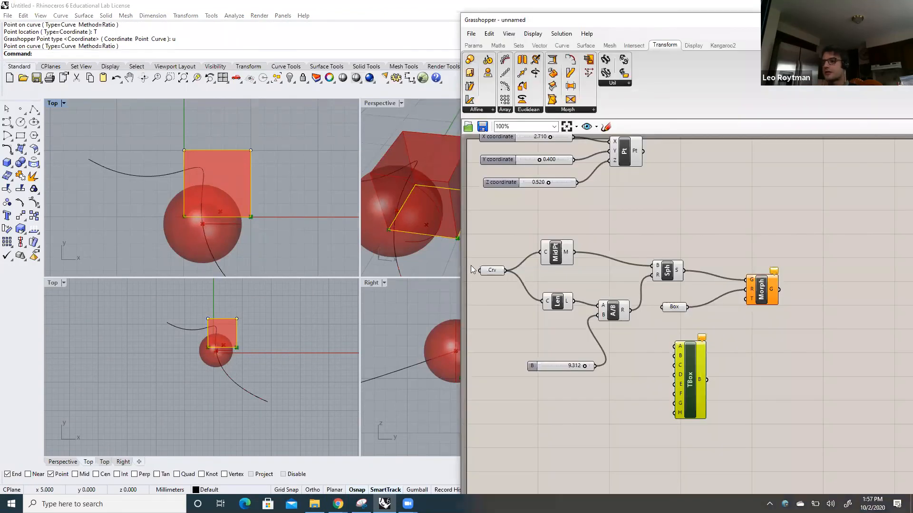
# Set Twisted Box's corner C to one curve-type point on the square polyline's corner at 5,5,0
pyautogui.rightClick(679, 365)
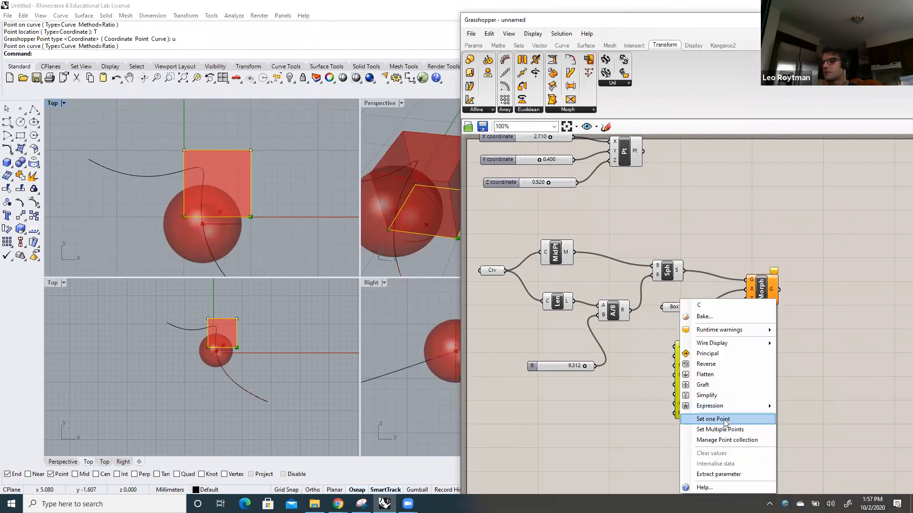
pyautogui.click(726, 421)
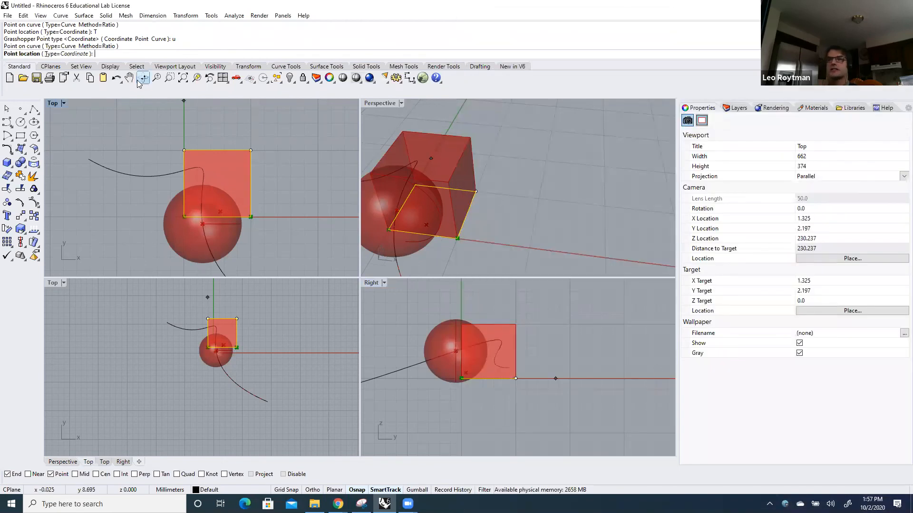
pyautogui.write('T')
pyautogui.press('Return')
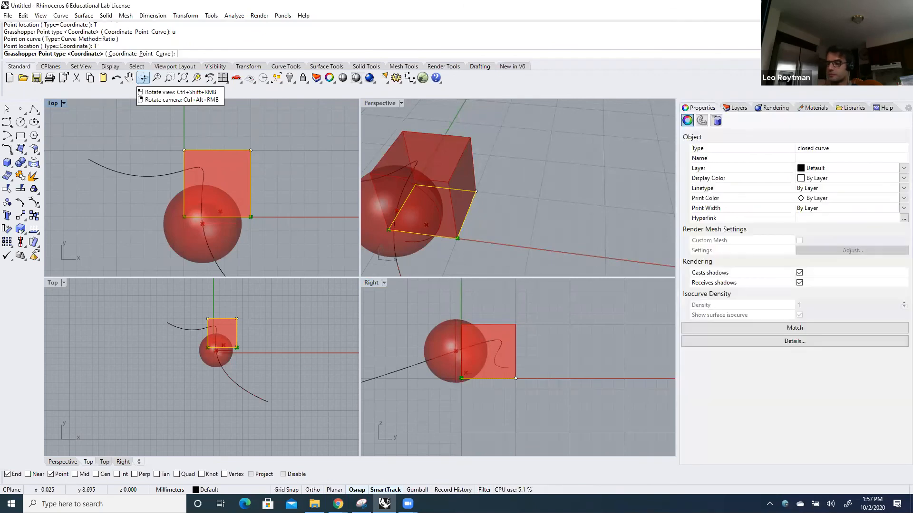
pyautogui.write('u')
pyautogui.press('Return')
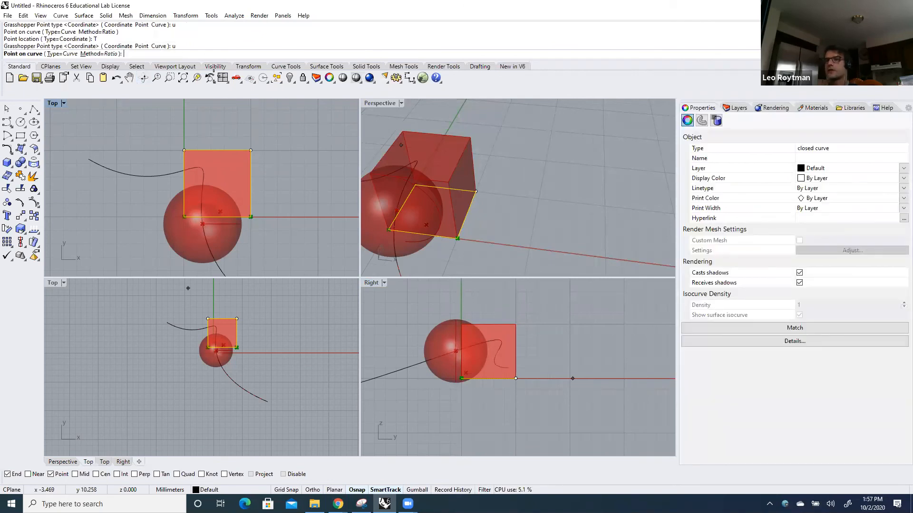
pyautogui.click(251, 150)
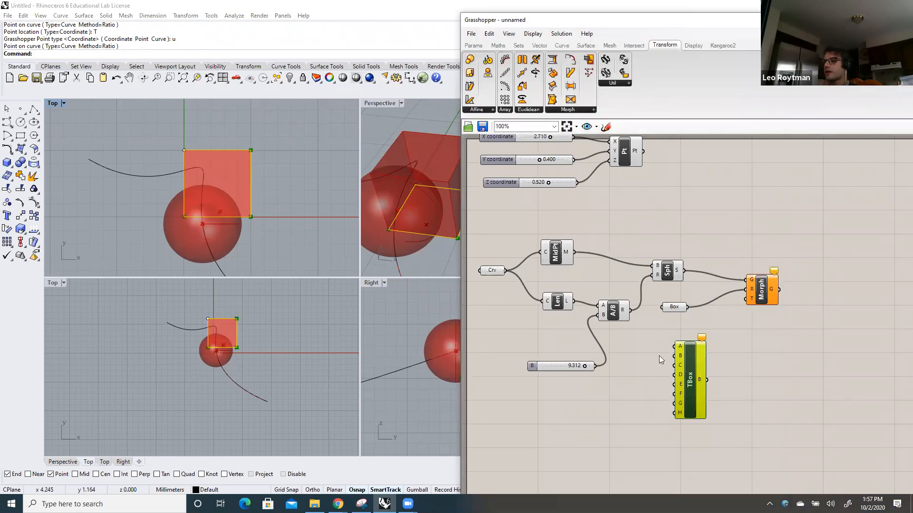
# Set Twisted Box's corner D to one curve-type point on the square polyline's corner at 0,5,0
pyautogui.rightClick(678, 372)
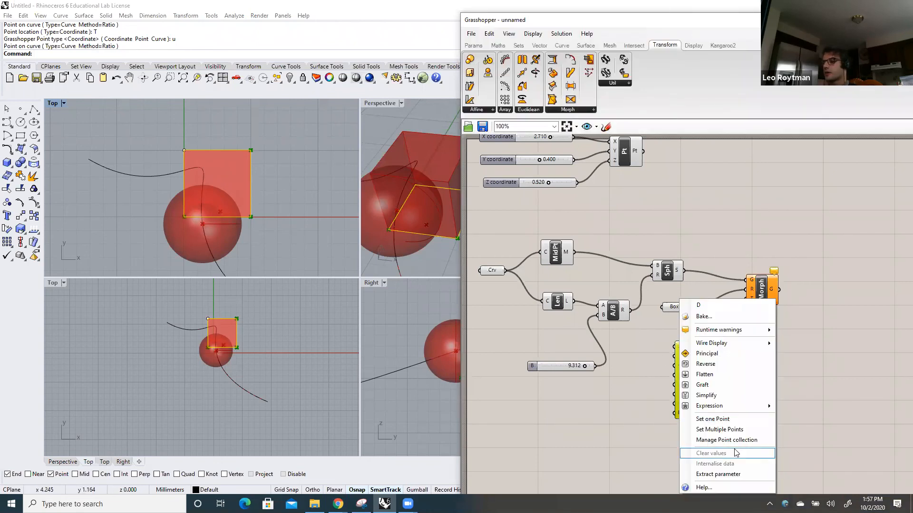
pyautogui.click(733, 419)
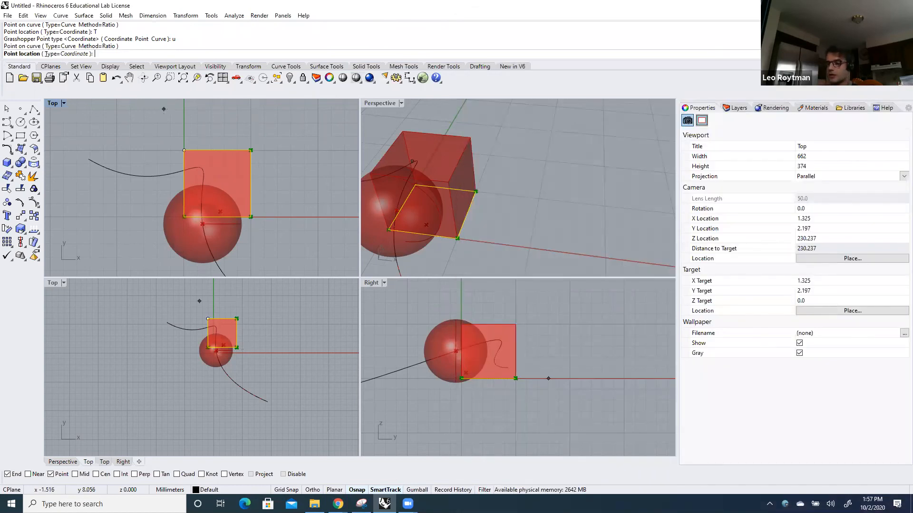
pyautogui.write('T')
pyautogui.press('Return')
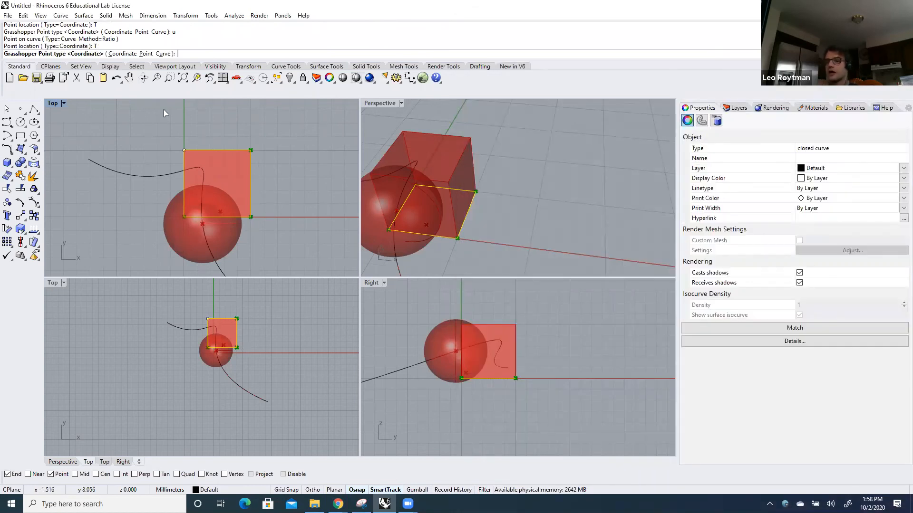
pyautogui.write('u')
pyautogui.press('Return')
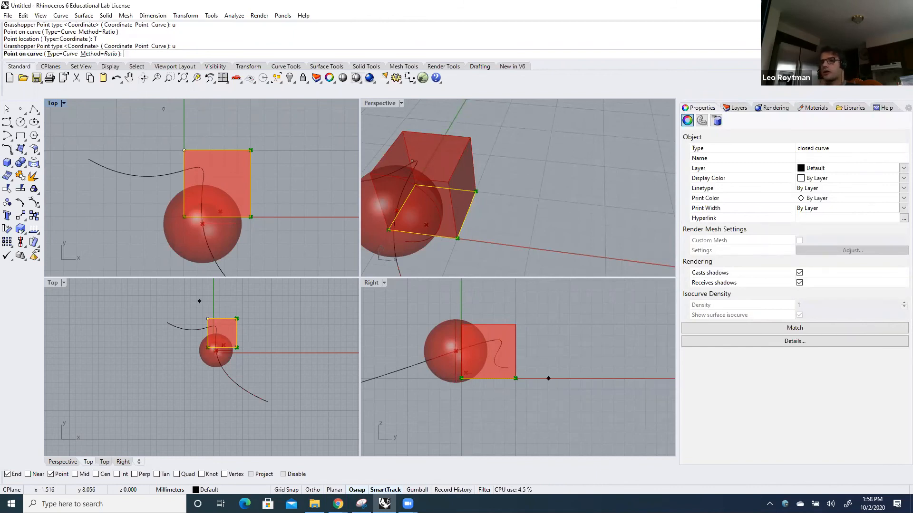
pyautogui.click(183, 149)
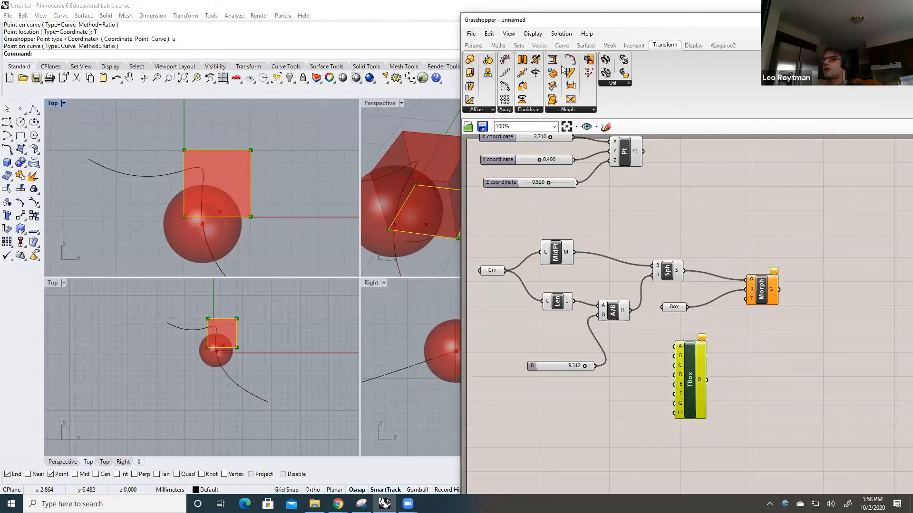
# Move the Grasshopper window aside to uncover more of Rhino's Perspective viewport
pyautogui.moveTo(572, 22); pyautogui.dragTo(659, 17)
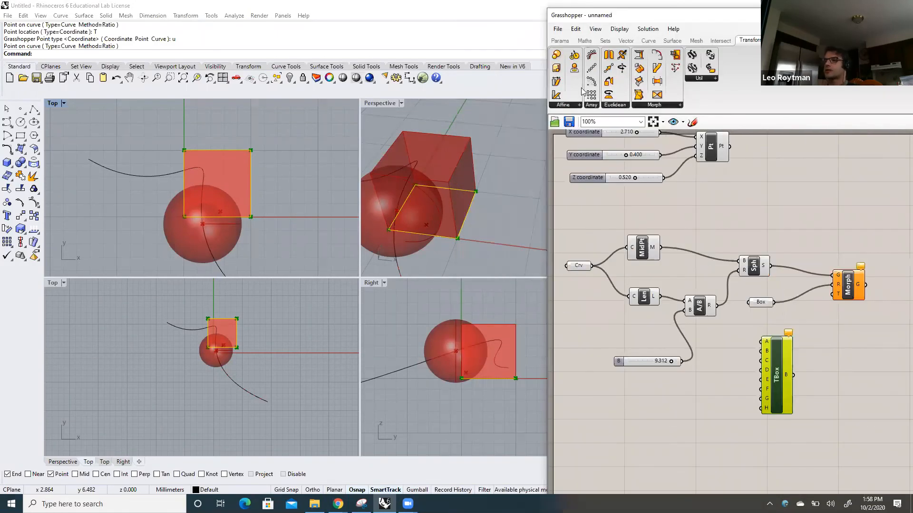
pyautogui.rightClick(467, 208)
pyautogui.press('Escape')
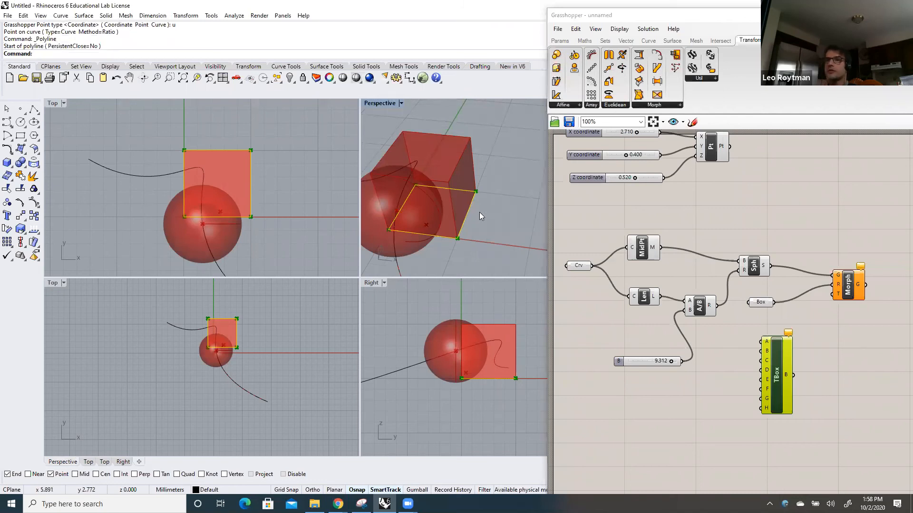
# Try to copy the square polyline upward from its corner at 5,0,0 with the Vertex object snap enabled
pyautogui.write('Copy')
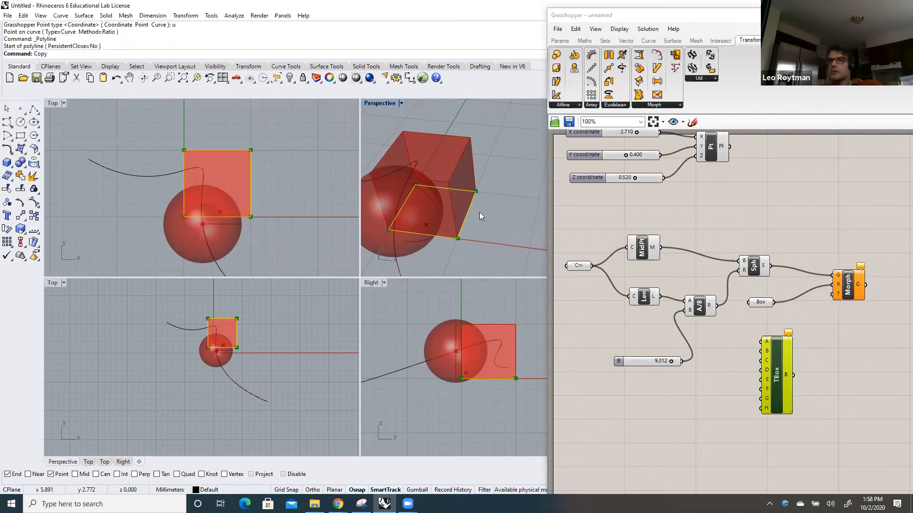
pyautogui.press('Return')
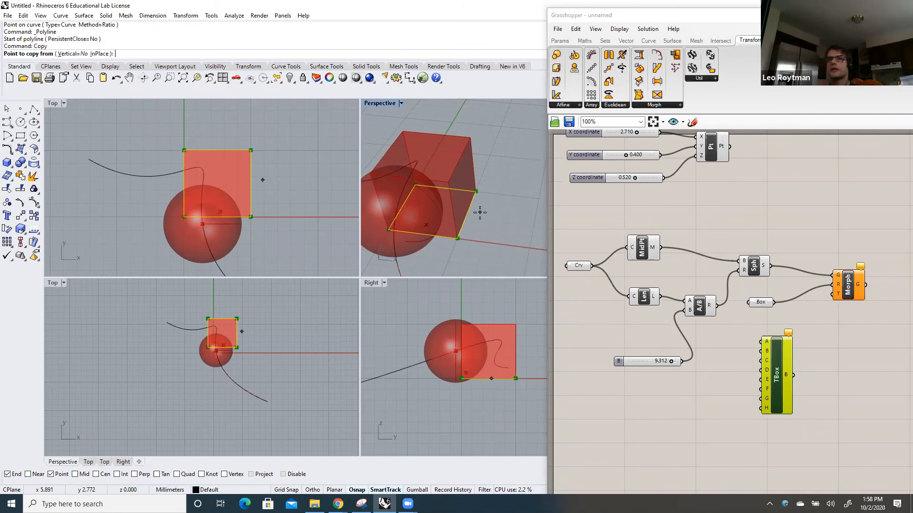
pyautogui.click(455, 236)
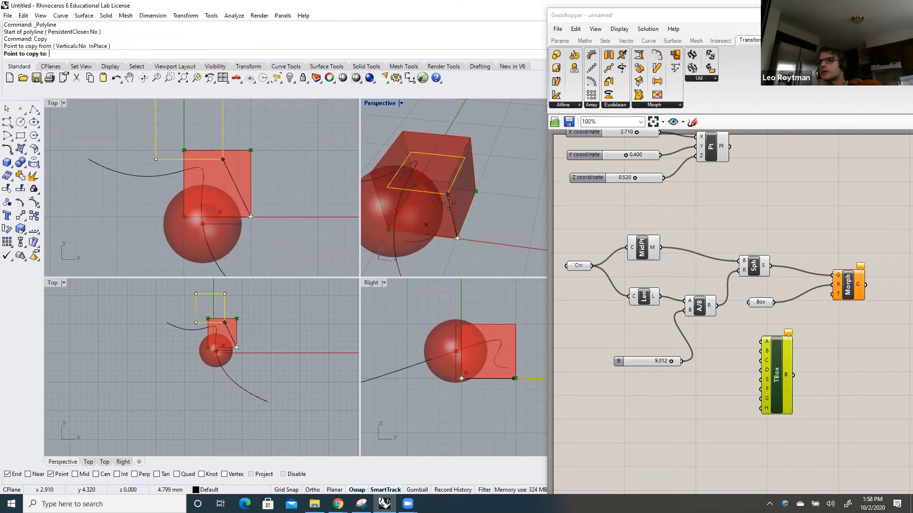
pyautogui.scroll(5, 447, 188)
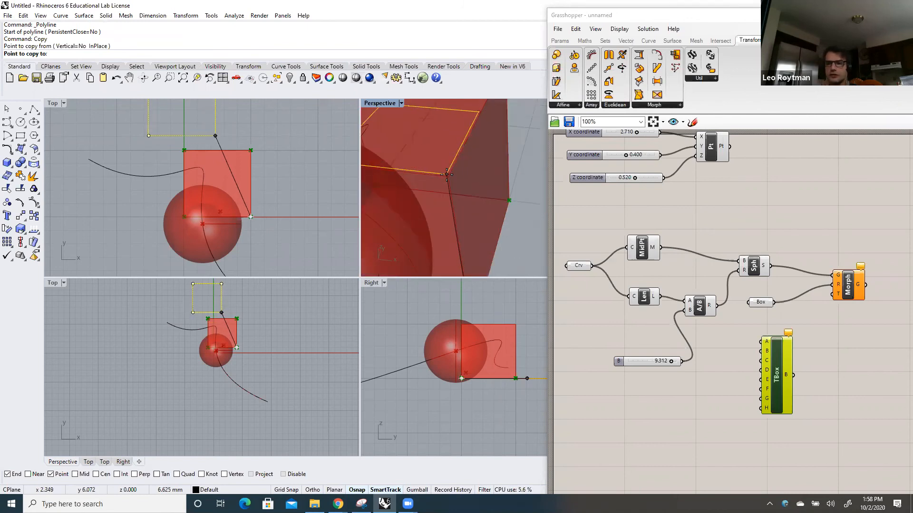
pyautogui.click(225, 475)
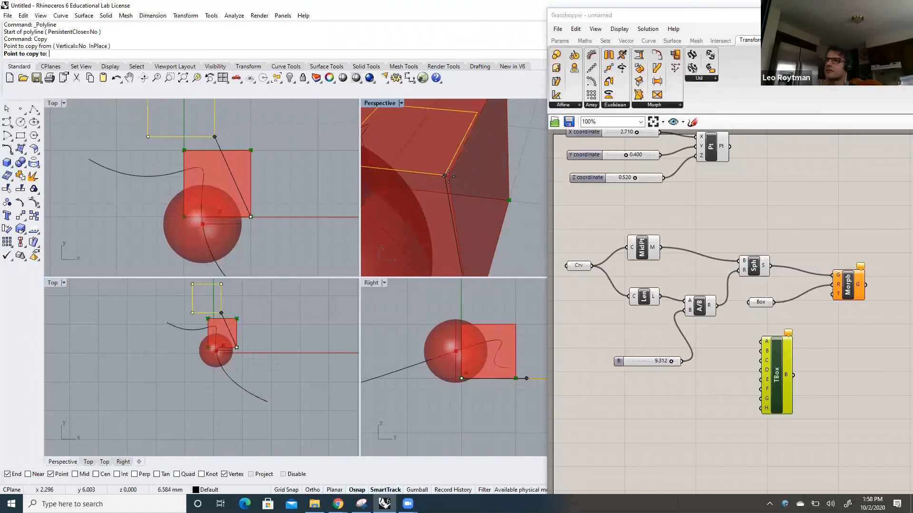
pyautogui.scroll(-5, 449, 176)
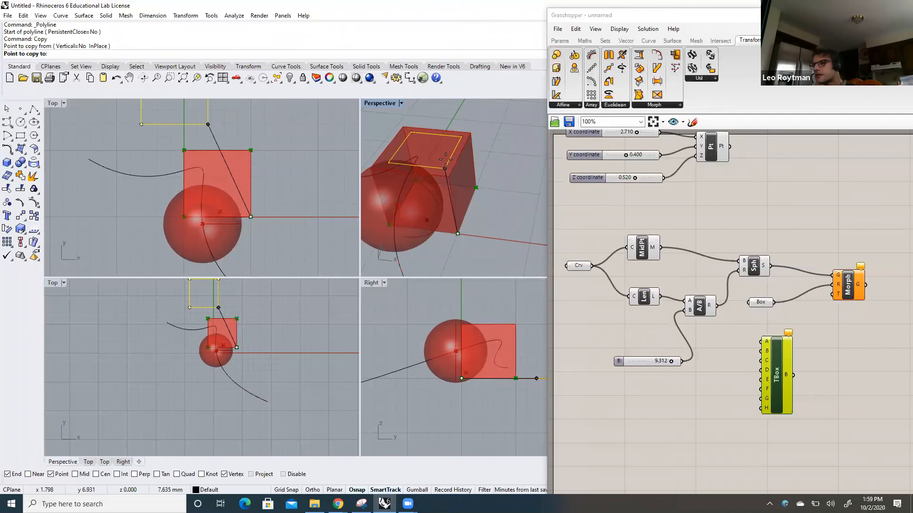
pyautogui.press('shift')
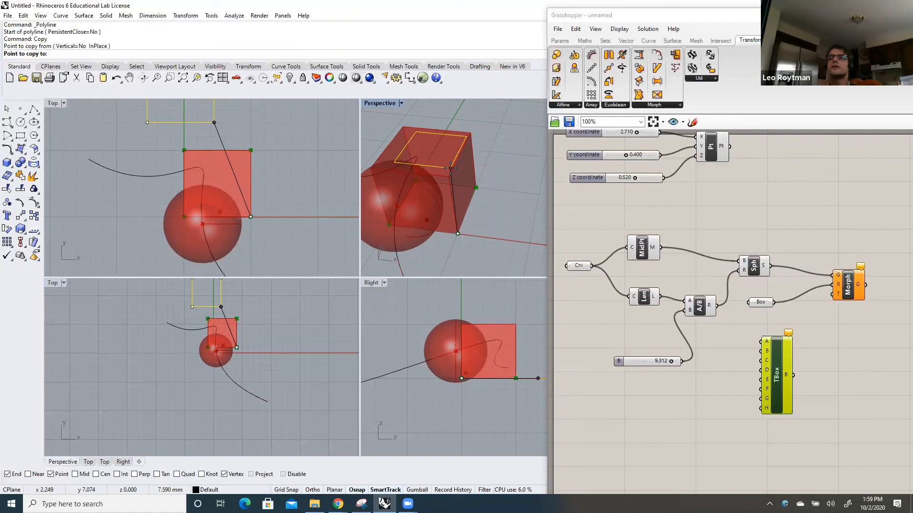
pyautogui.click(458, 233)
pyautogui.press('Return')
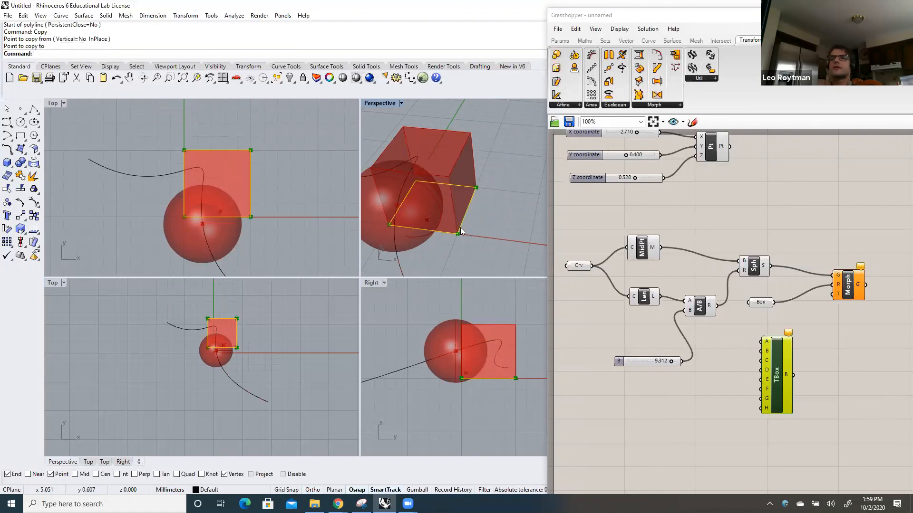
# Copy the square polyline from its corner at 0,0,0 to 0,0,5 and select the raised copy
pyautogui.write('Copy')
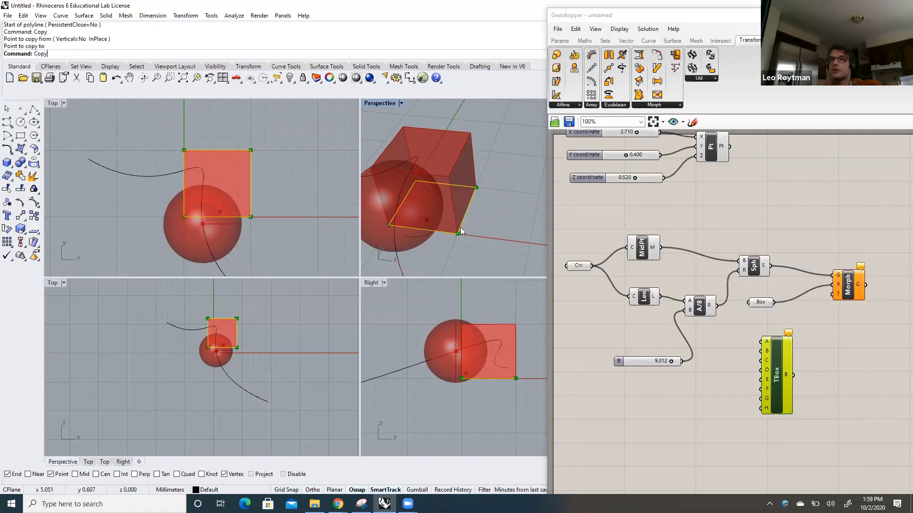
pyautogui.press('Return')
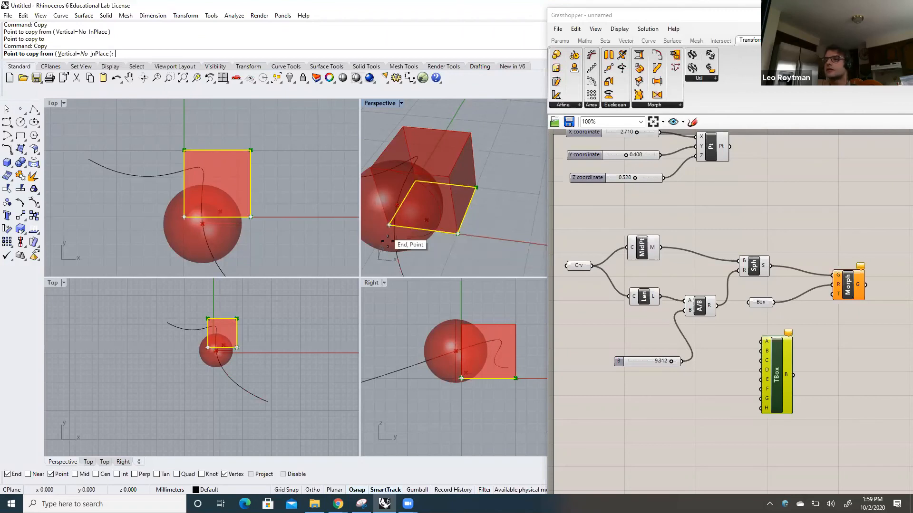
pyautogui.scroll(-4, 386, 239)
pyautogui.scroll(2, 377, 238)
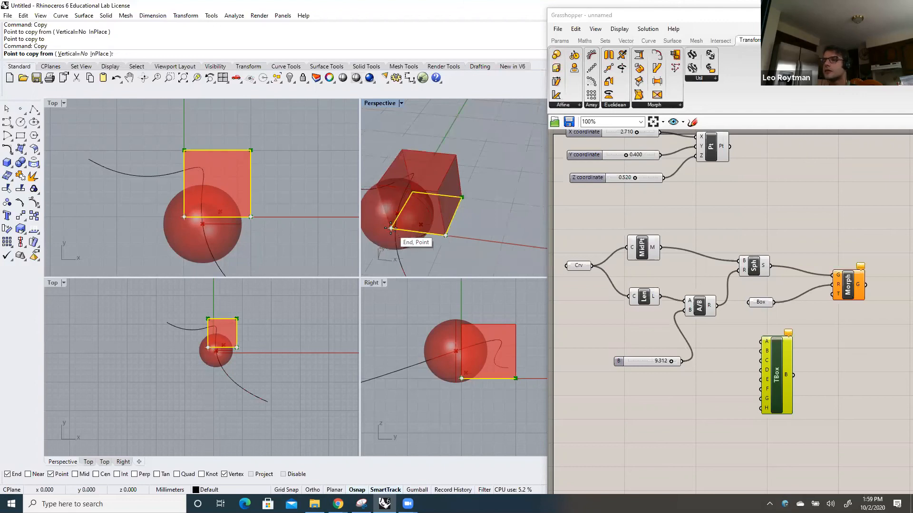
pyautogui.click(390, 228)
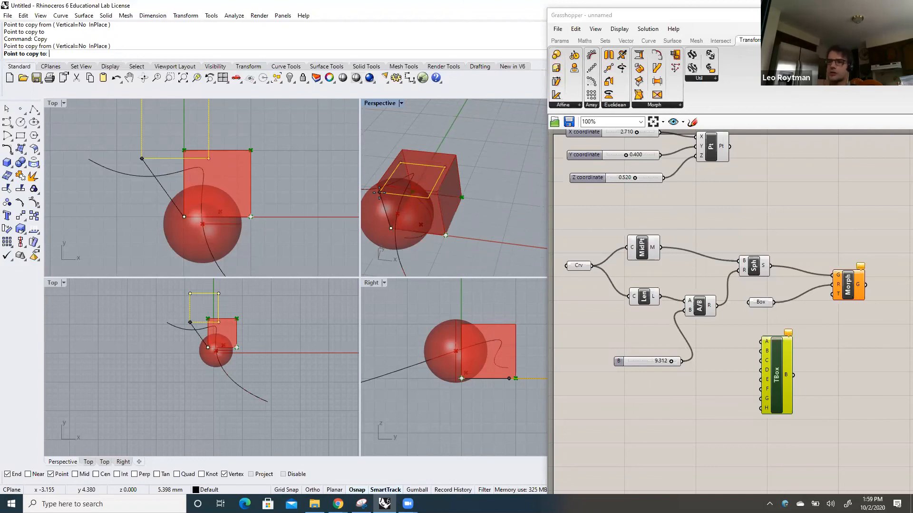
pyautogui.write(',0,5')
pyautogui.press('Return')
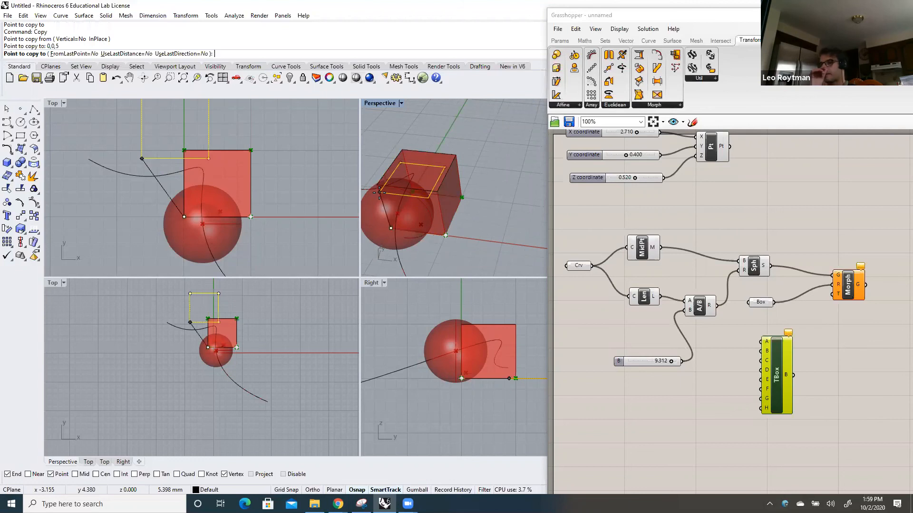
pyautogui.press('Return')
pyautogui.click(451, 163)
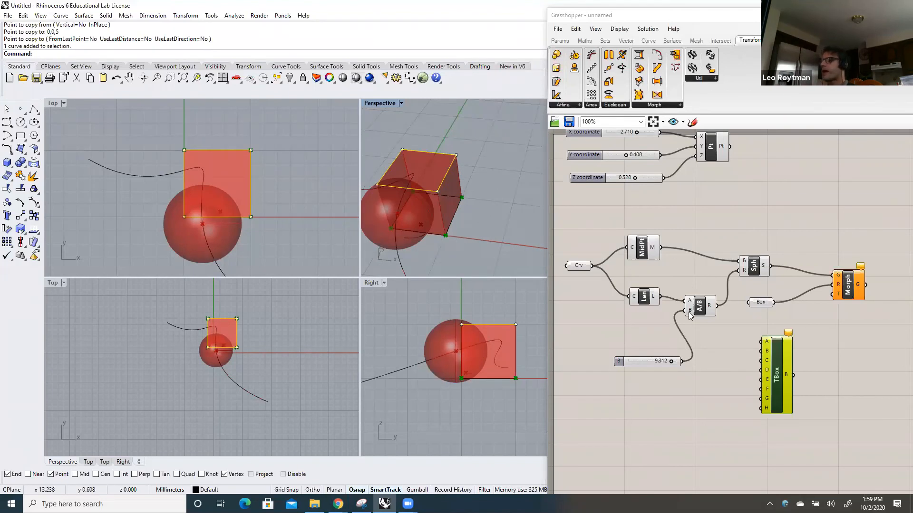
# Set Twisted Box's corner E to one coordinate point on the raised square's corner at 0,0,5
pyautogui.scroll(-1, 690, 357)
pyautogui.moveTo(688, 397); pyautogui.dragTo(608, 287, button='right')
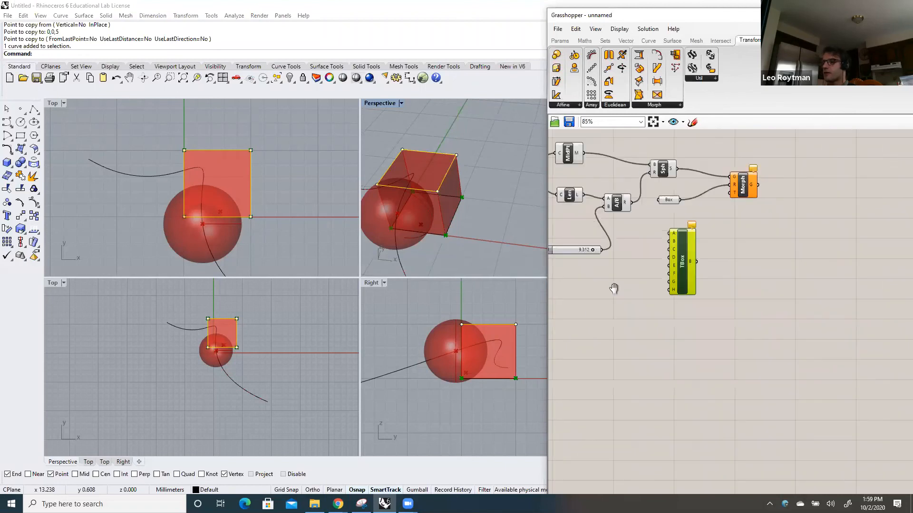
pyautogui.rightClick(673, 268)
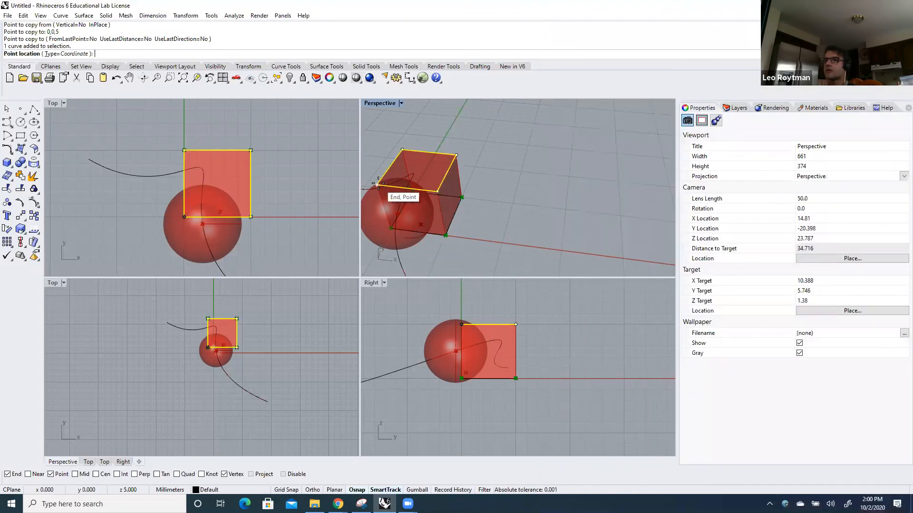
pyautogui.click(377, 183)
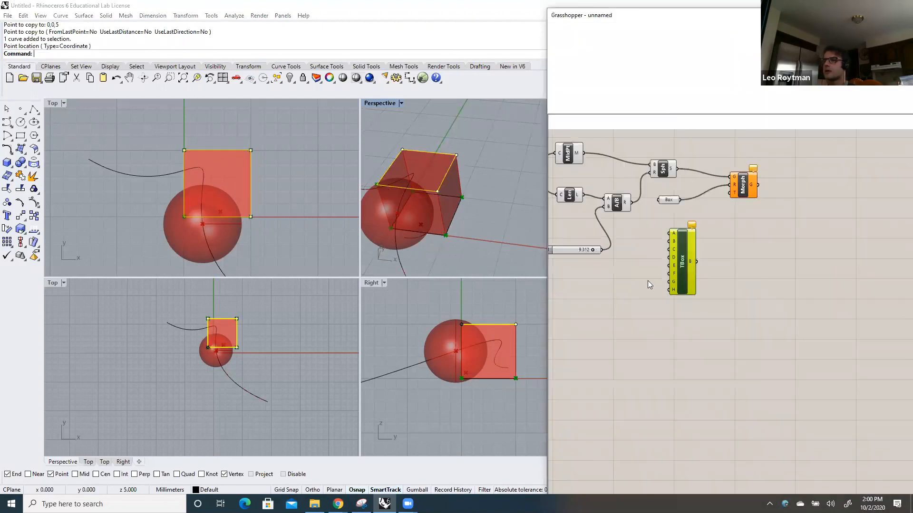
# Set Twisted Box's corner F to one coordinate point on the raised square's corner at 5,0,5
pyautogui.rightClick(674, 276)
pyautogui.click(732, 397)
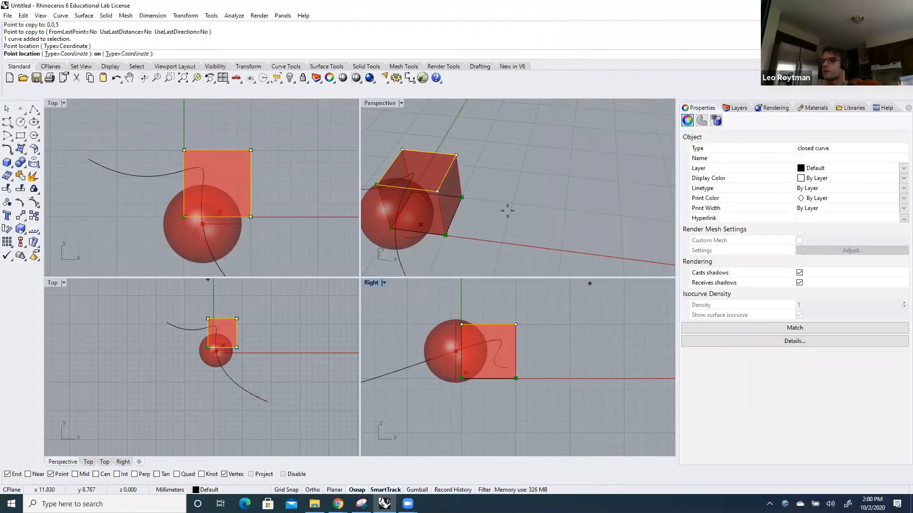
pyautogui.click(438, 190)
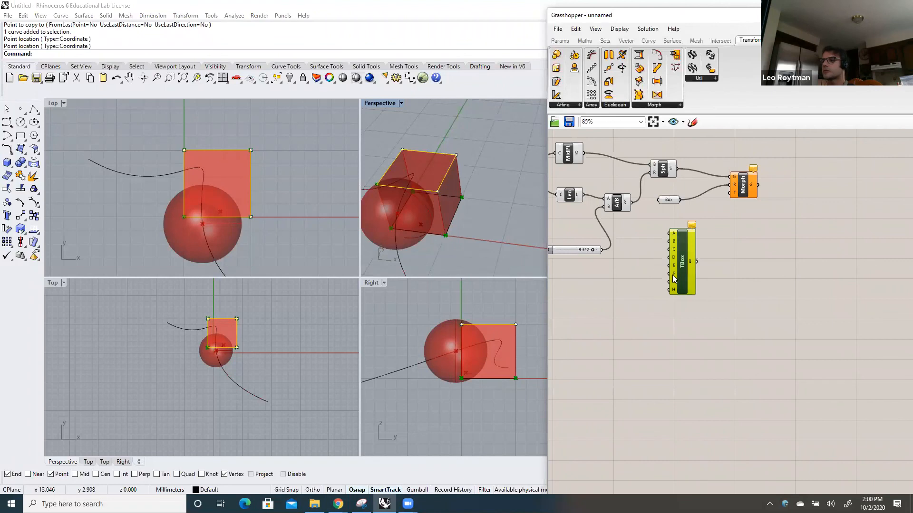
pyautogui.rightClick(672, 275)
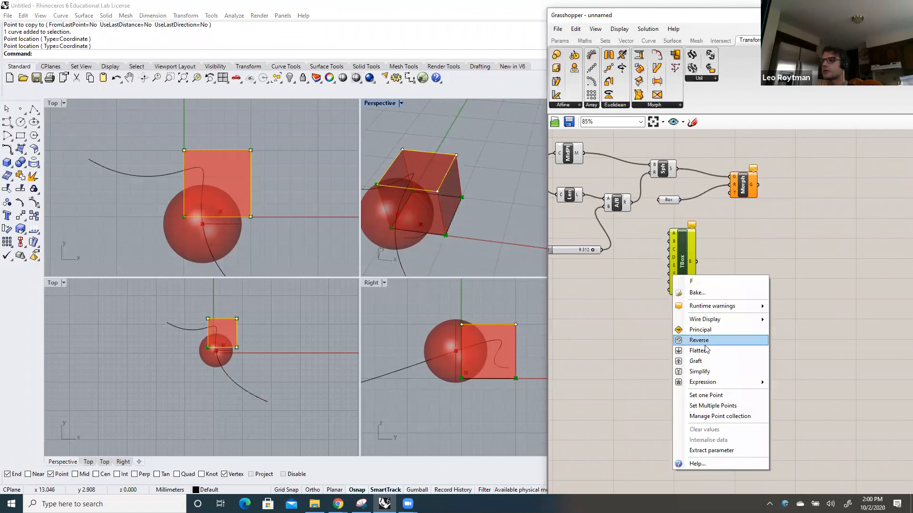
pyautogui.click(700, 396)
pyautogui.click(449, 192)
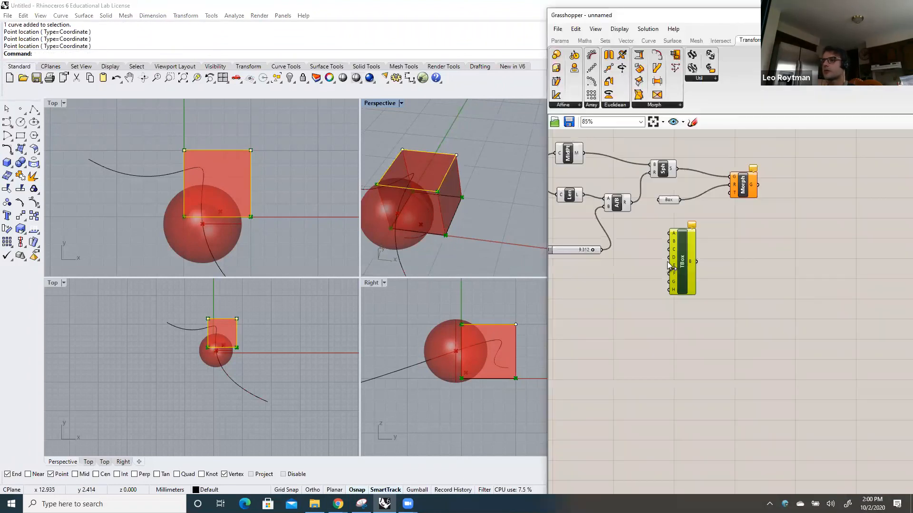
# Set Twisted Box's corner G to one coordinate point on the raised square's corner at 5,5,5
pyautogui.rightClick(674, 285)
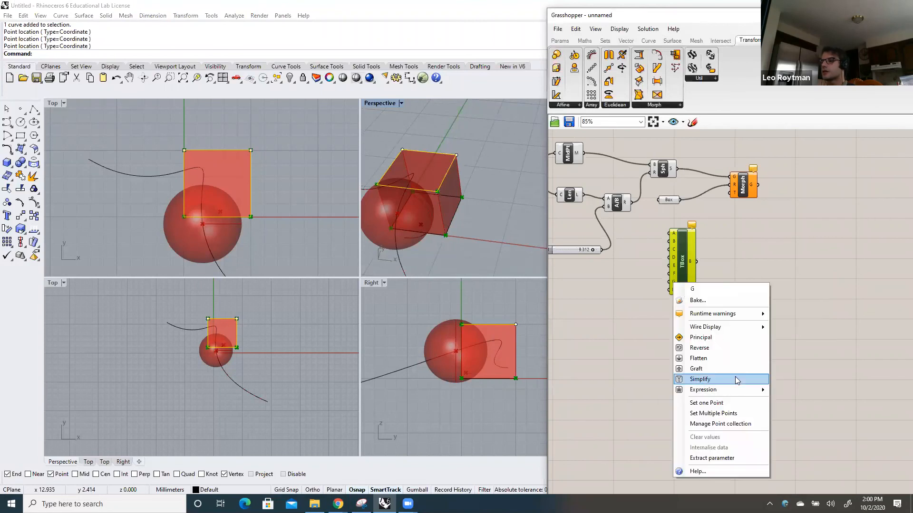
pyautogui.click(735, 403)
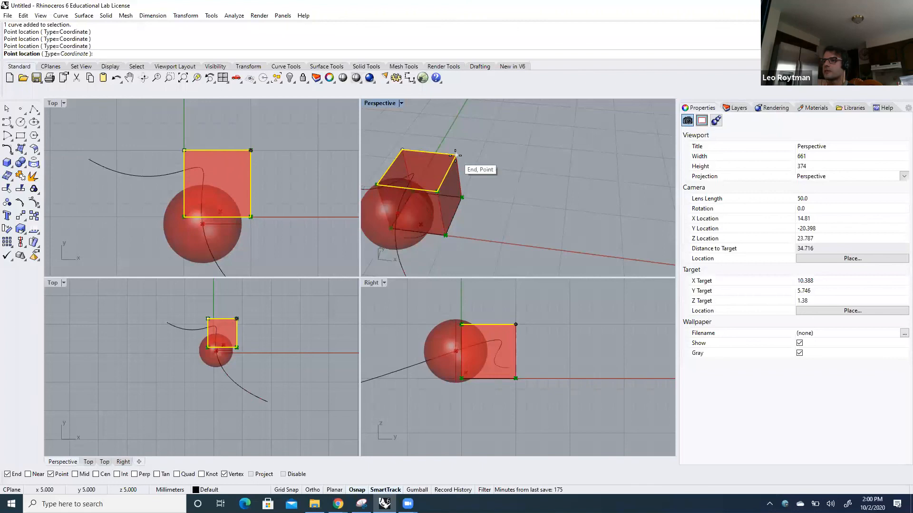
pyautogui.click(456, 155)
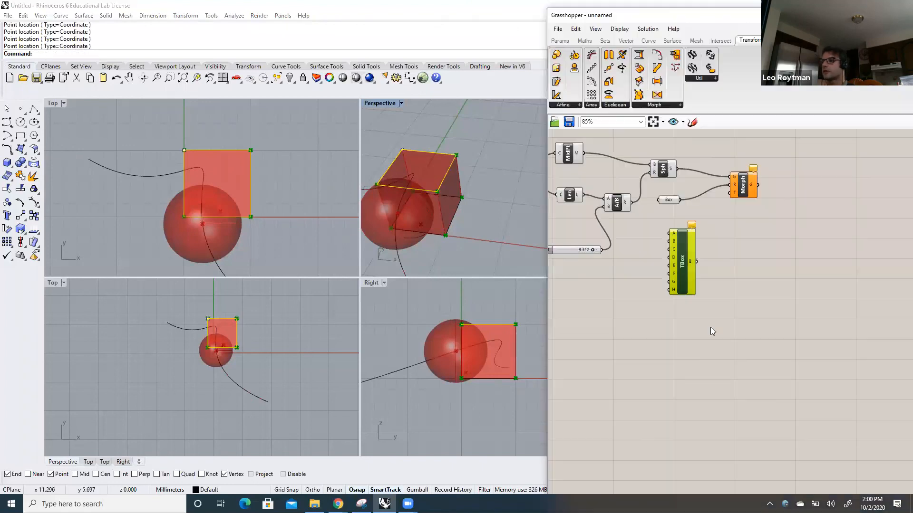
# Set Twisted Box's corner H to one coordinate point on the raised square's corner at 0,5,5
pyautogui.rightClick(675, 288)
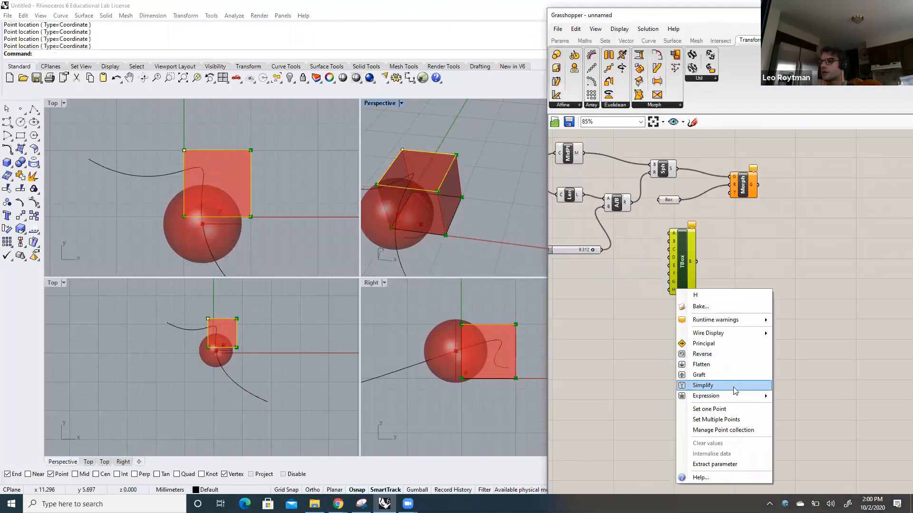
pyautogui.click(722, 410)
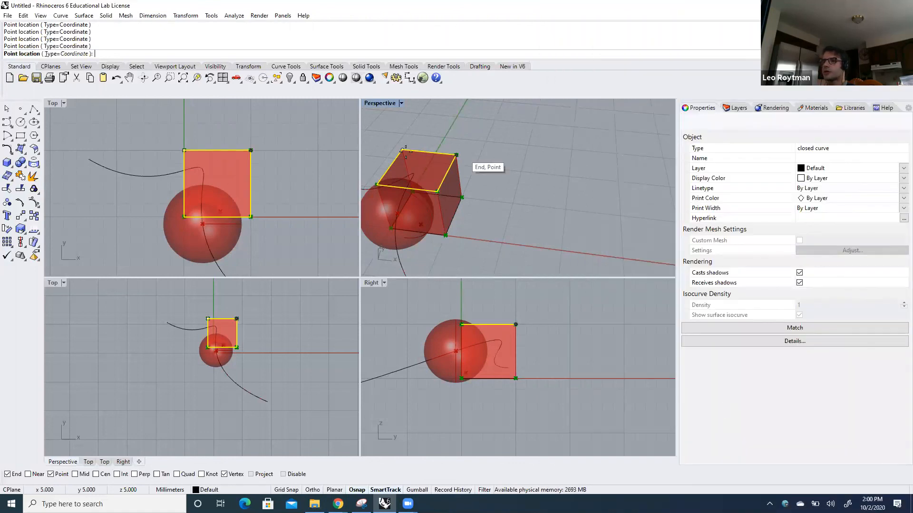
pyautogui.click(426, 165)
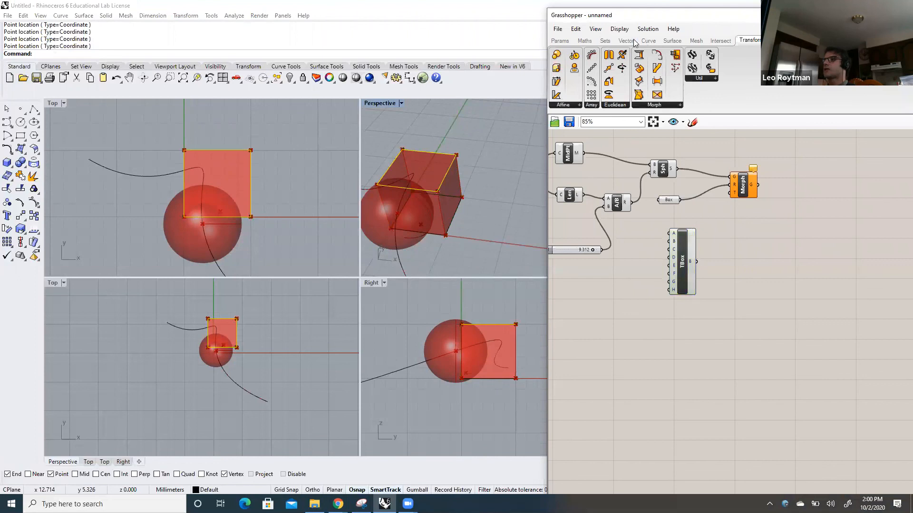
# Connect the Twisted Box output B to the target input T of the Box Morph component
pyautogui.moveTo(666, 18); pyautogui.dragTo(624, 26)
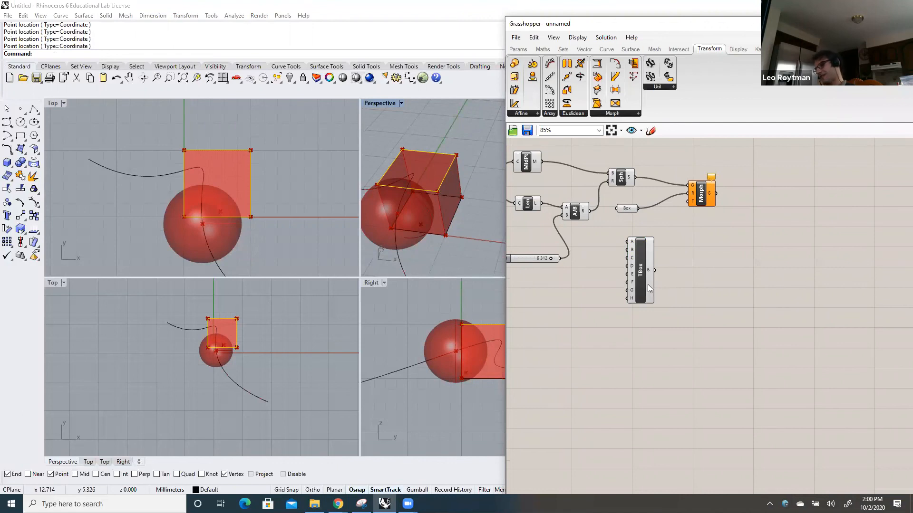
pyautogui.moveTo(641, 277); pyautogui.dragTo(636, 278)
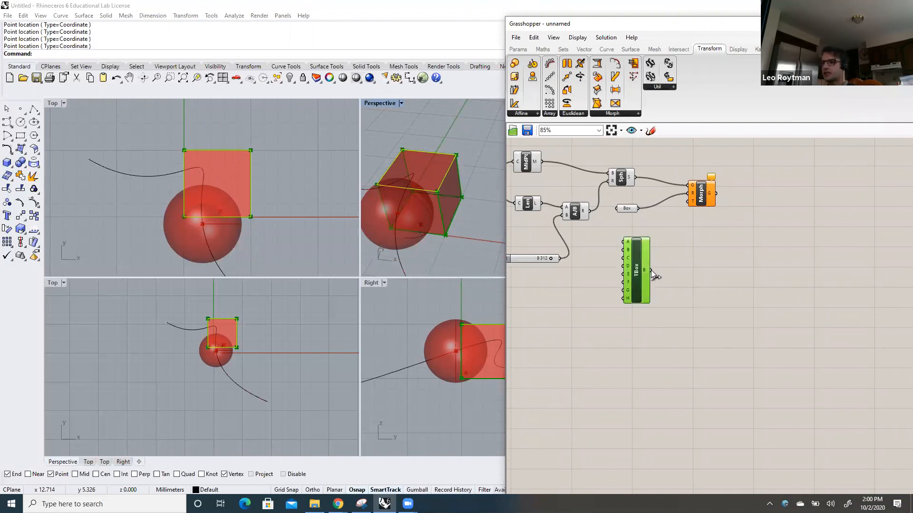
pyautogui.click(659, 280)
pyautogui.moveTo(650, 270); pyautogui.dragTo(680, 201)
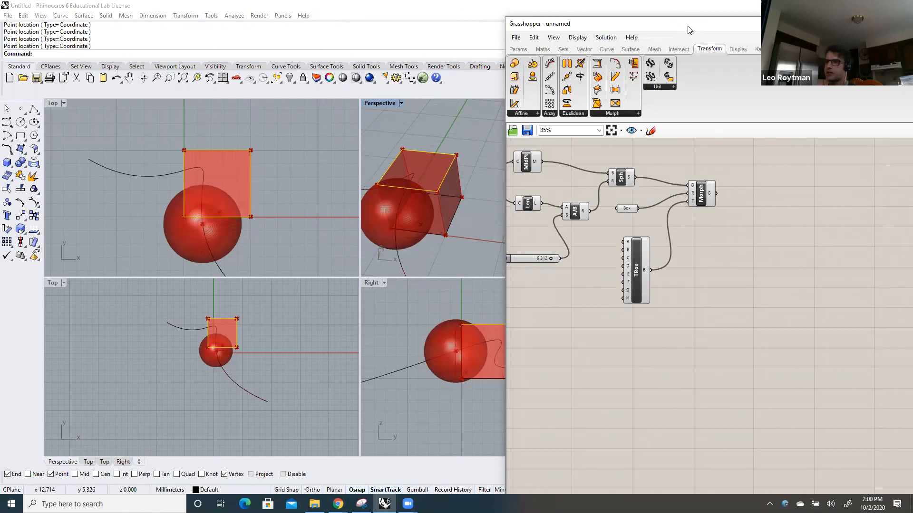
# Restrict the Grasshopper preview to selected objects only, keeping the Perspective viewport visible beside the canvas
pyautogui.moveTo(689, 30); pyautogui.dragTo(340, 50)
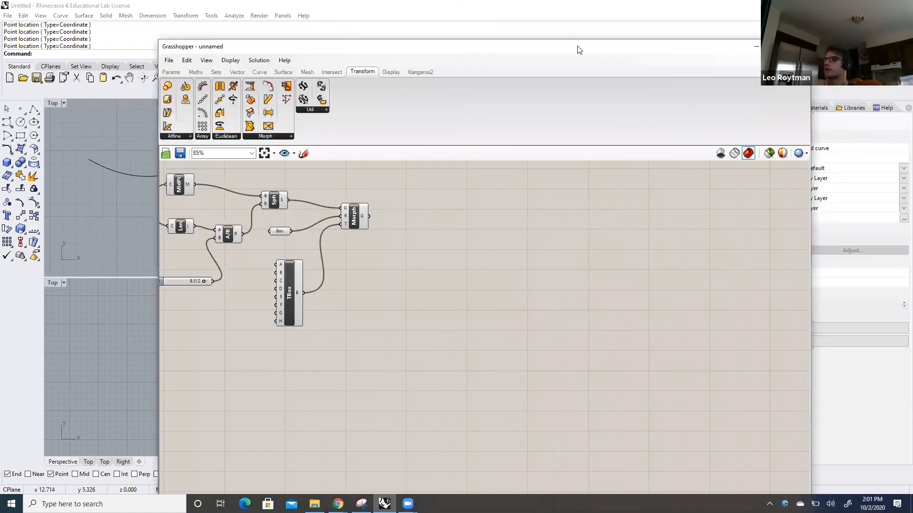
pyautogui.moveTo(579, 49); pyautogui.dragTo(500, 42)
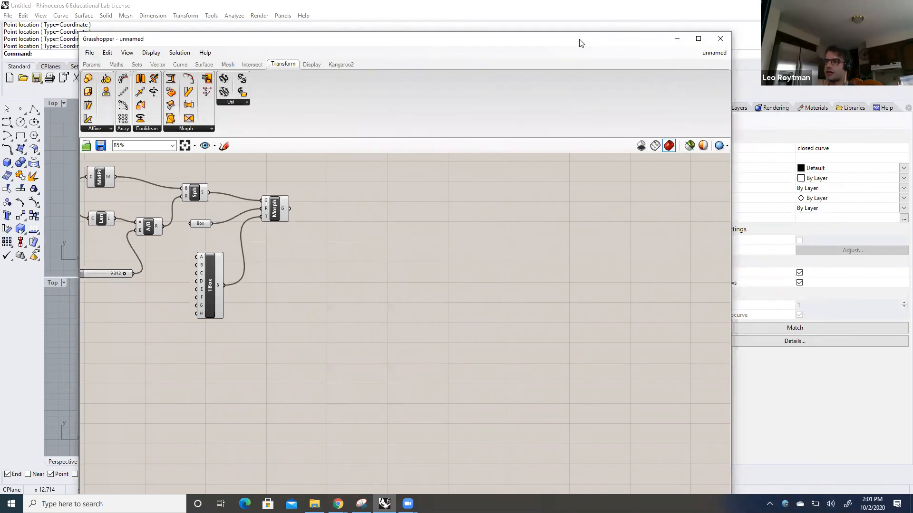
pyautogui.moveTo(579, 43); pyautogui.dragTo(749, 57)
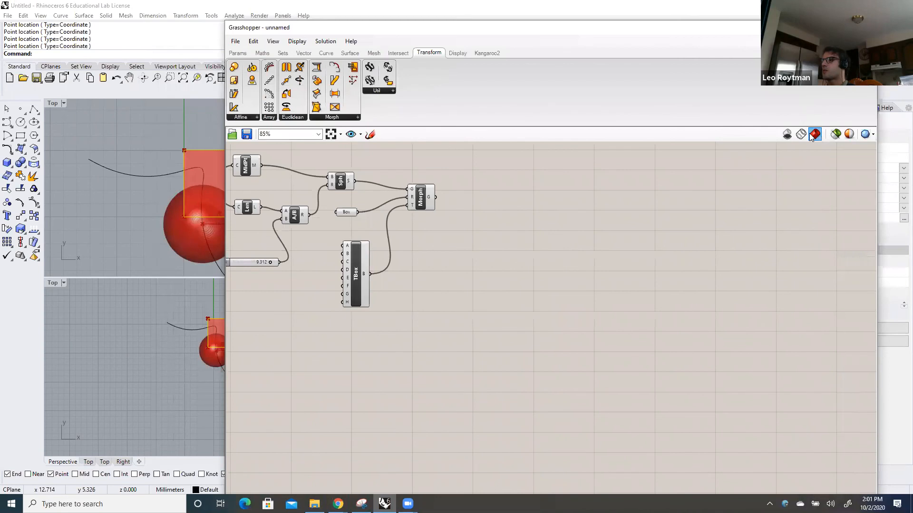
pyautogui.click(841, 136)
pyautogui.moveTo(637, 29); pyautogui.dragTo(794, 27)
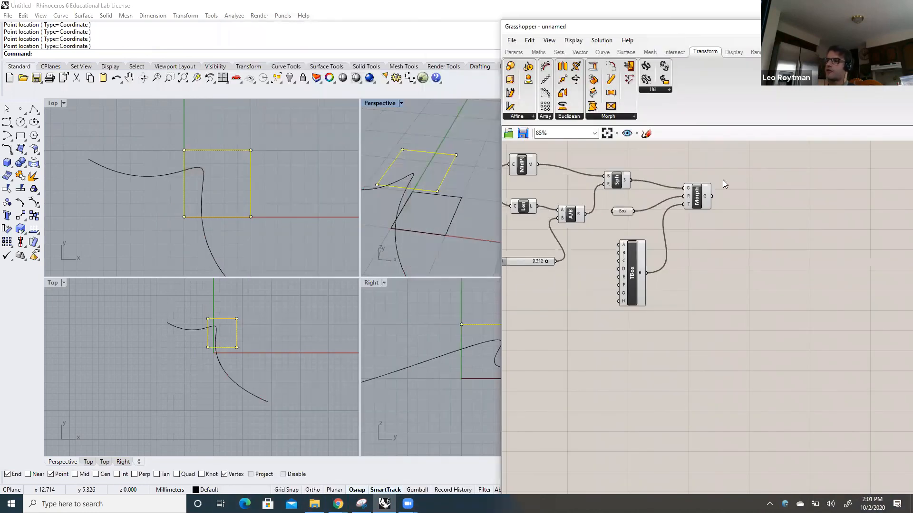
# Compare the previews of the Box Morph, the original sphere, the reference box and the Twisted Box one at a time
pyautogui.click(698, 196)
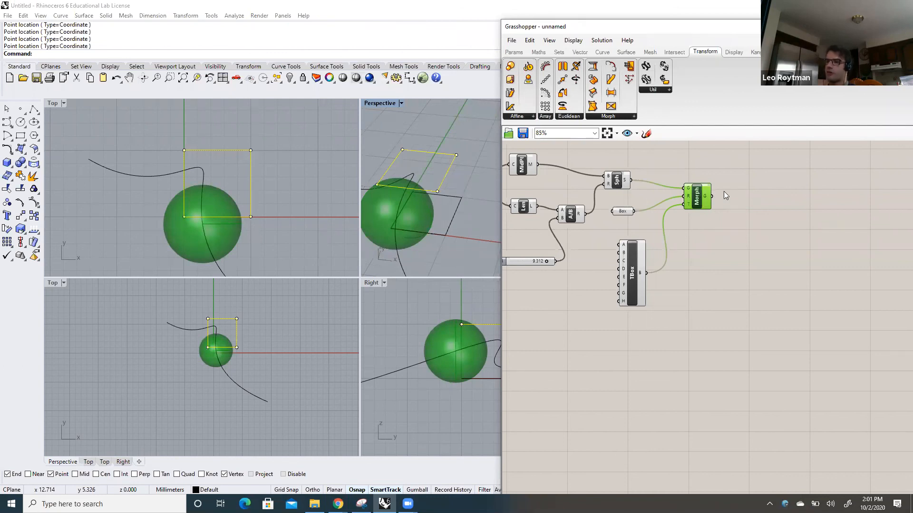
pyautogui.click(618, 181)
pyautogui.click(701, 199)
pyautogui.click(617, 181)
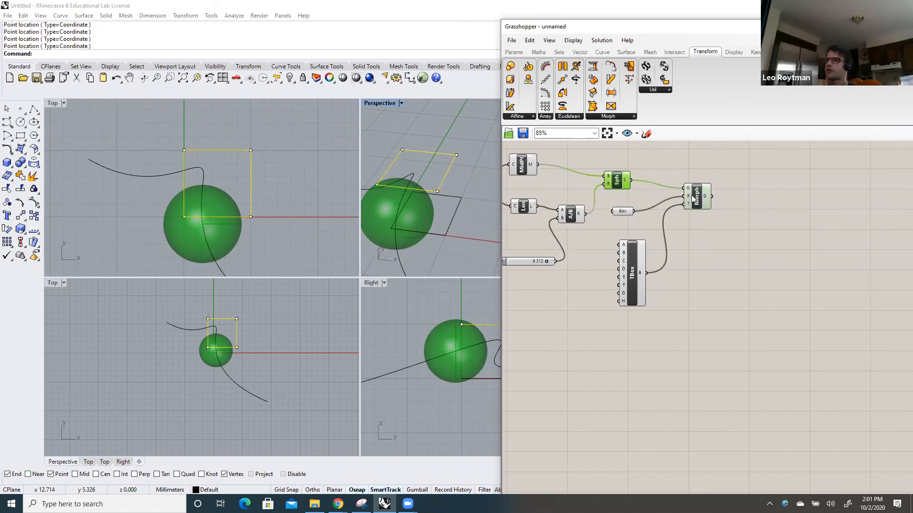
pyautogui.click(697, 196)
pyautogui.click(618, 182)
pyautogui.click(698, 196)
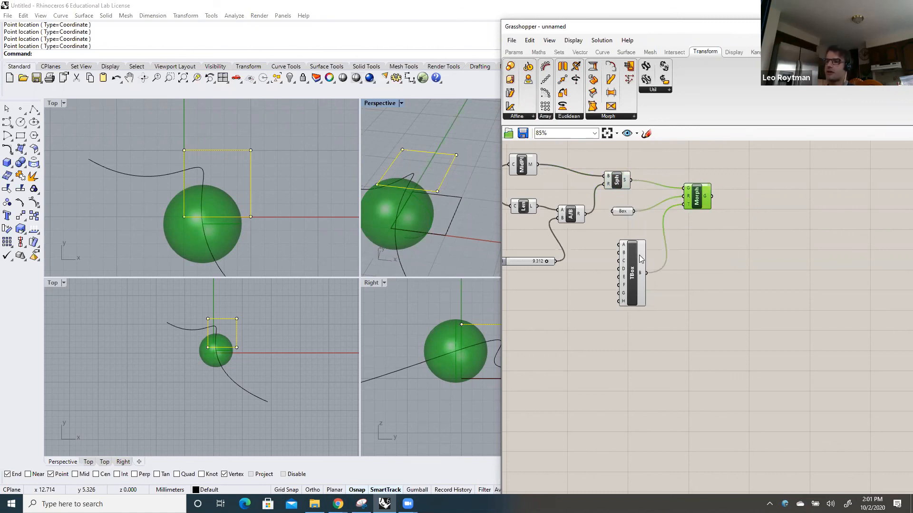
pyautogui.click(623, 211)
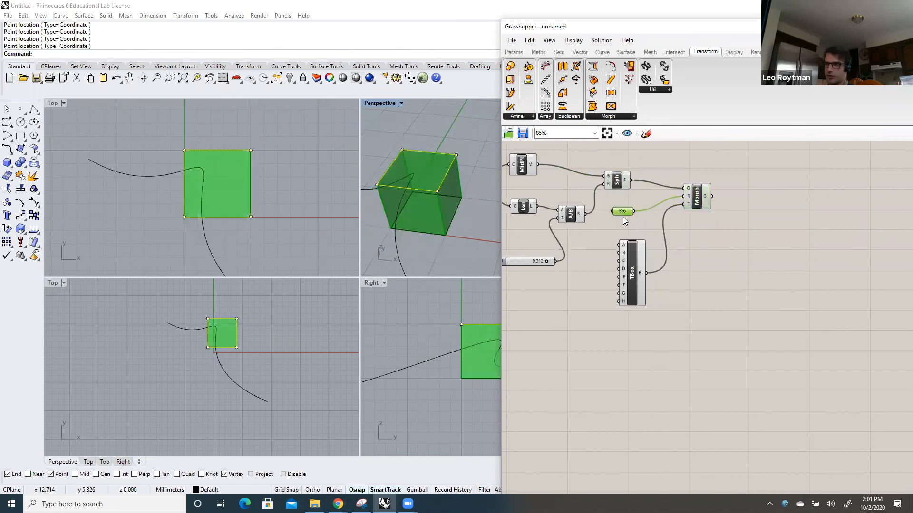
pyautogui.click(638, 251)
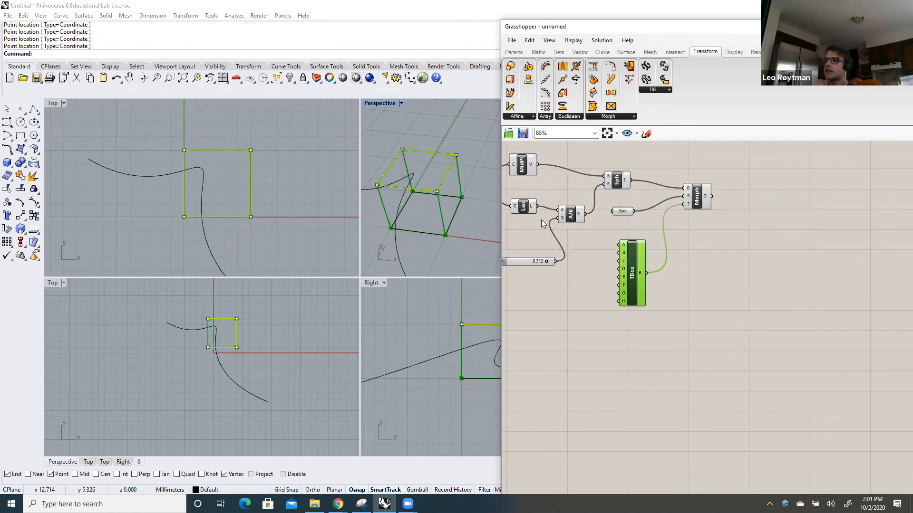
# Pull the raised square's corner point at 5,5,5 away from the square and preview the Box Morph
pyautogui.click(460, 155)
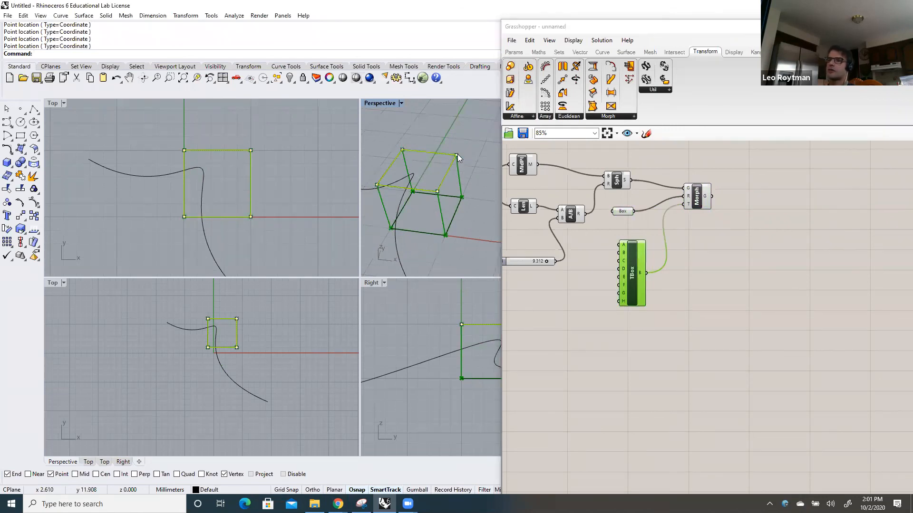
pyautogui.moveTo(458, 153); pyautogui.dragTo(469, 121)
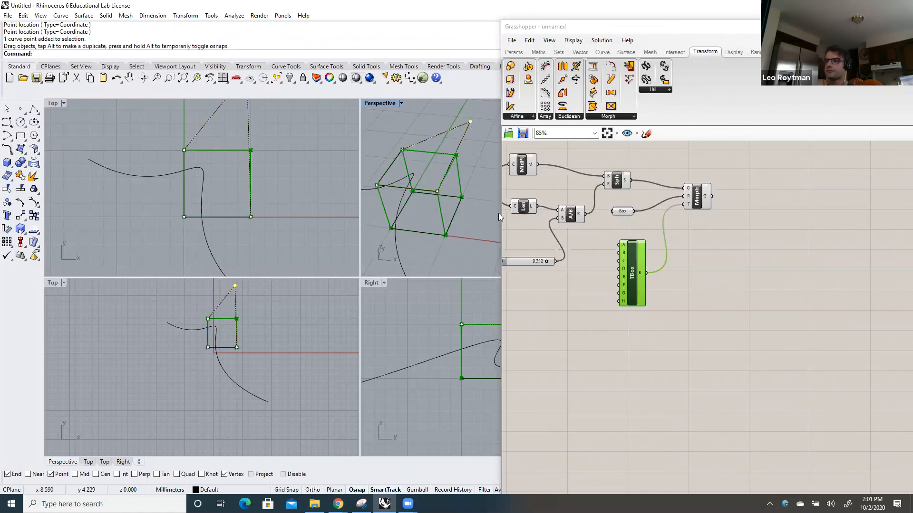
pyautogui.click(597, 243)
pyautogui.click(699, 200)
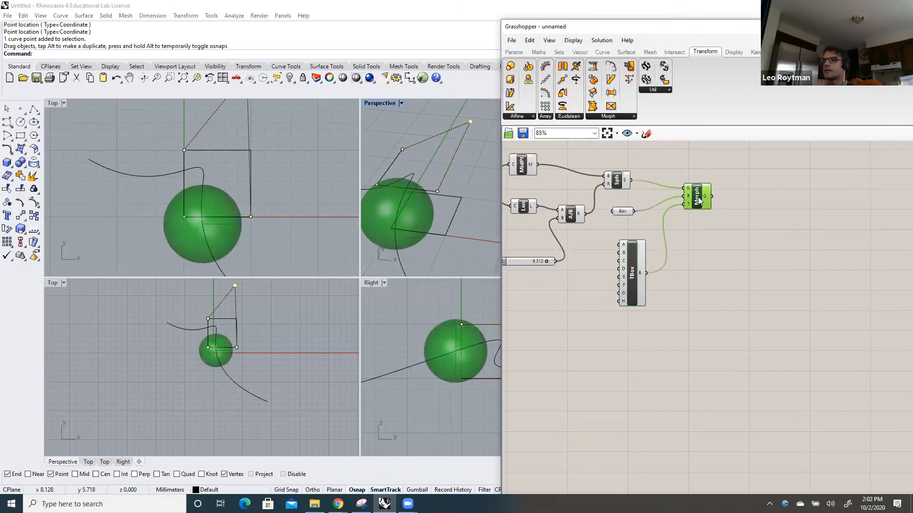
# Pull the base square's corner point at 5,5,0 outward and compare the Box Morph preview with the original sphere
pyautogui.click(459, 198)
pyautogui.click(461, 198)
pyautogui.moveTo(462, 197); pyautogui.dragTo(471, 190)
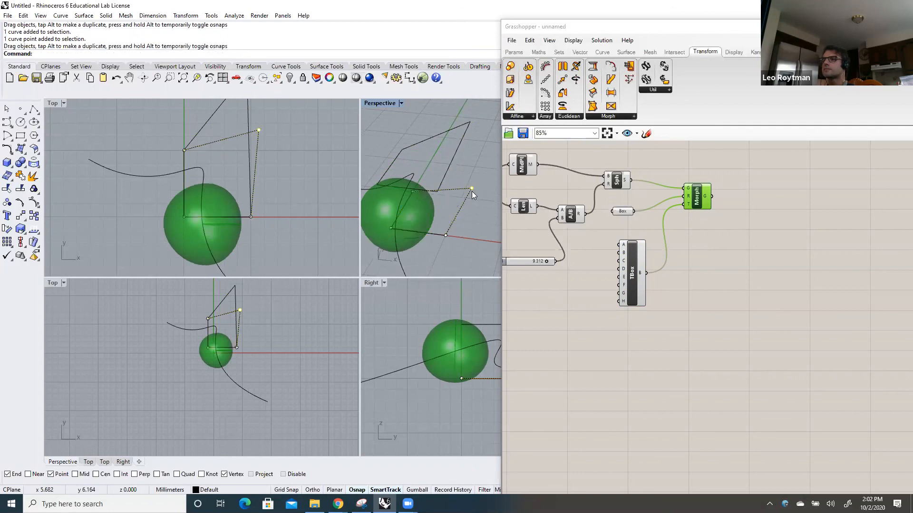
pyautogui.click(698, 196)
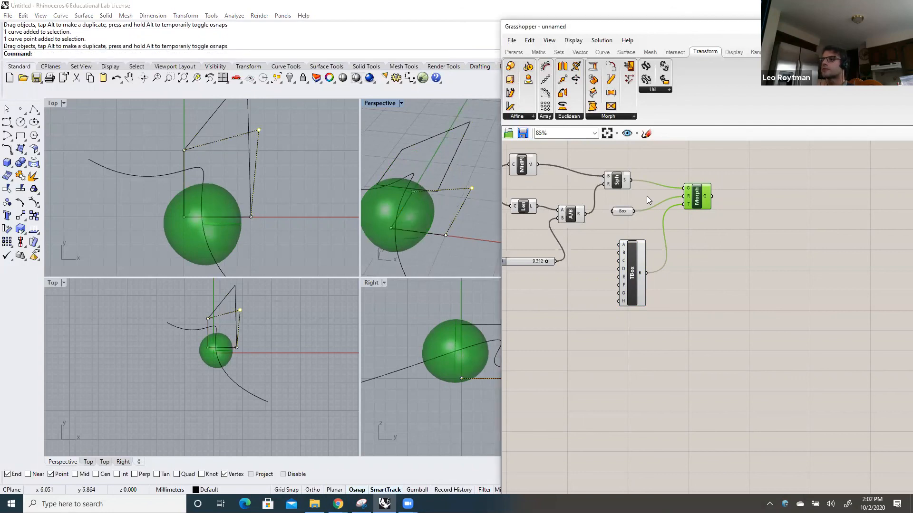
pyautogui.click(621, 182)
pyautogui.click(697, 199)
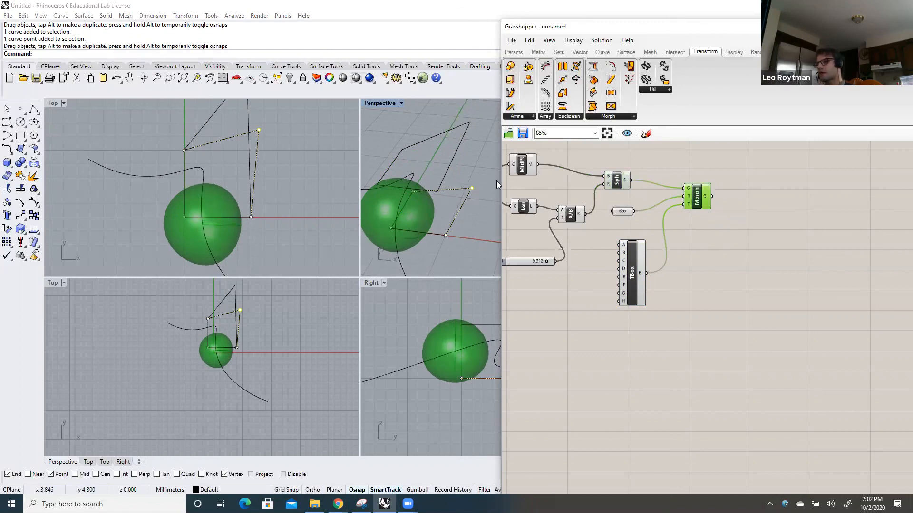
# Pull the base square's same corner farther outward and move its corner at 5,0,0 outward in the negative Y direction
pyautogui.moveTo(472, 188); pyautogui.dragTo(492, 186)
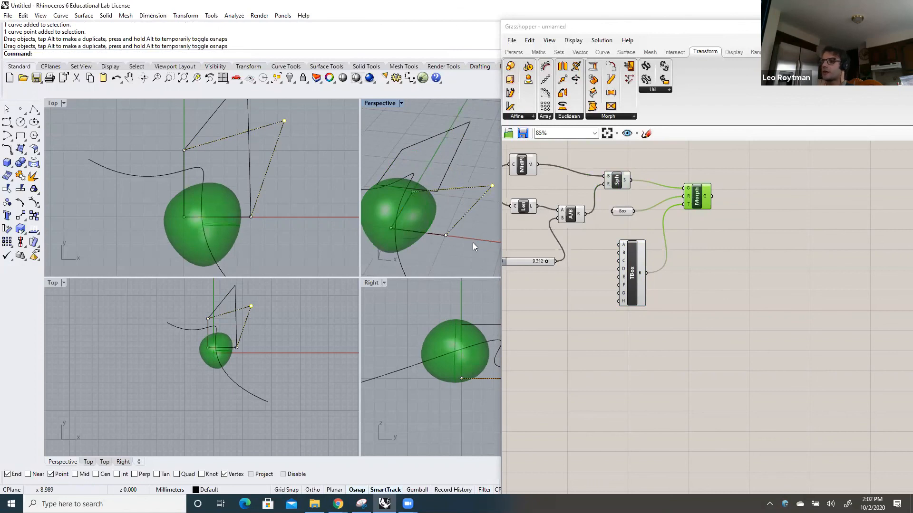
pyautogui.click(445, 235)
pyautogui.moveTo(447, 246); pyautogui.dragTo(446, 252)
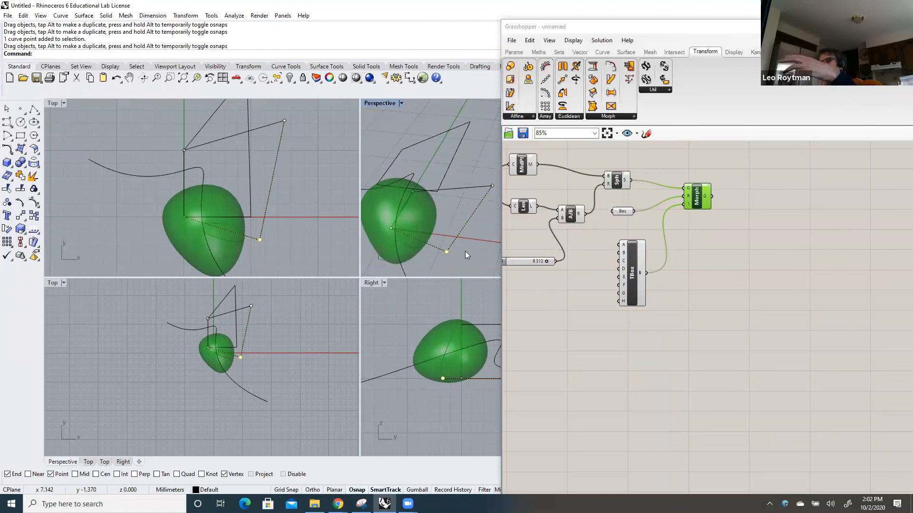
# Compare the undeformed reference box with the deformed Twisted Box by previewing them alternately, and preview the morphed sphere
pyautogui.click(619, 211)
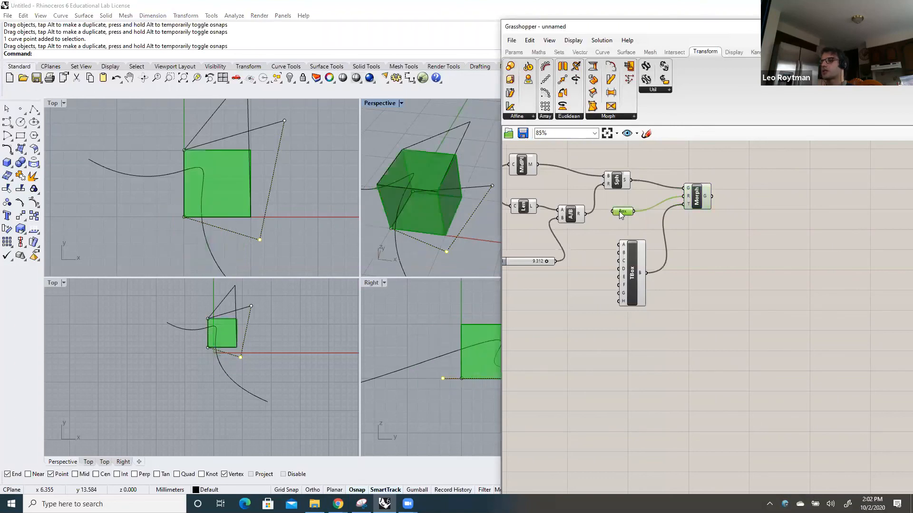
pyautogui.click(639, 275)
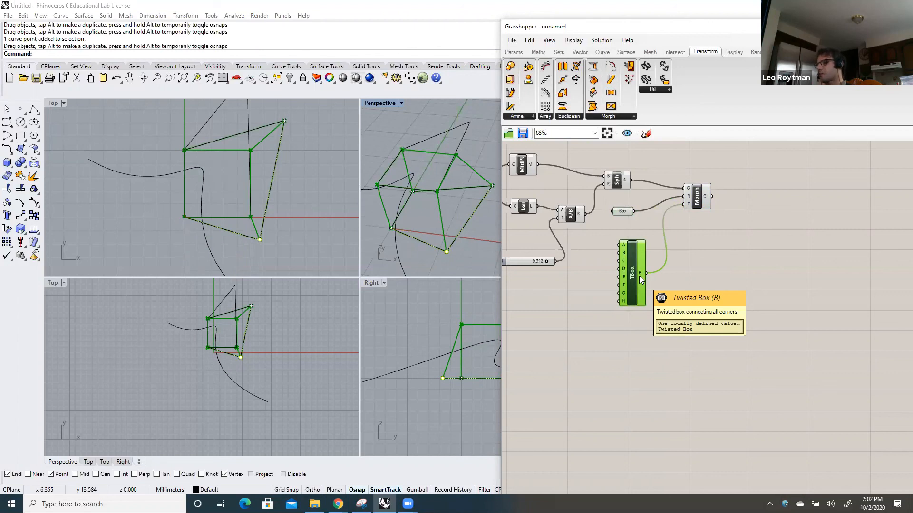
pyautogui.click(620, 211)
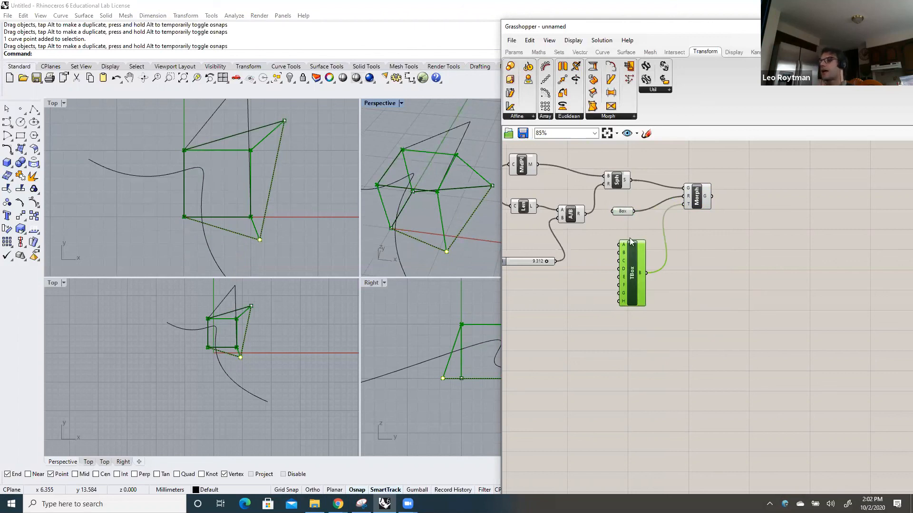
pyautogui.click(636, 264)
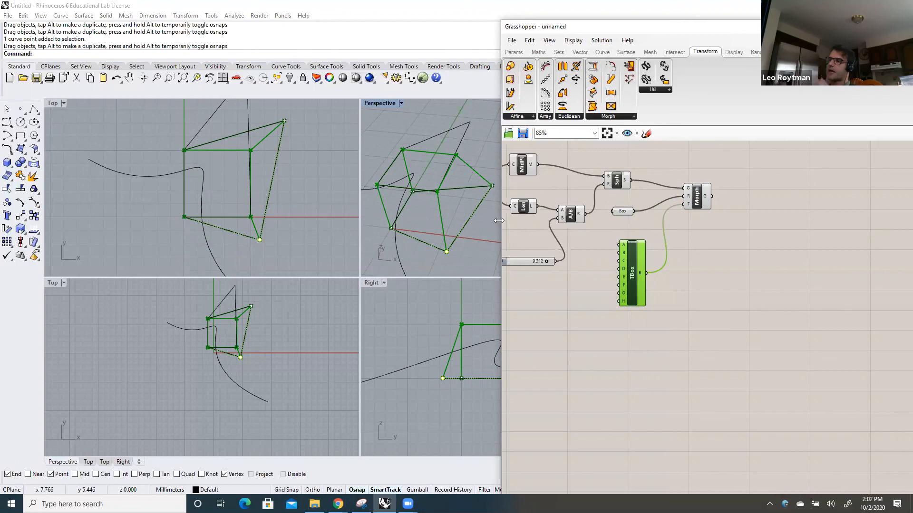
pyautogui.click(626, 210)
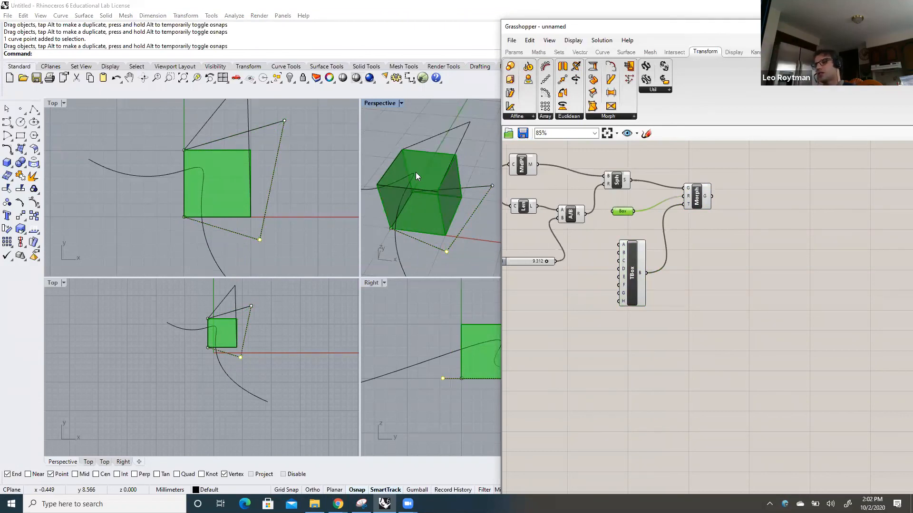
pyautogui.click(639, 277)
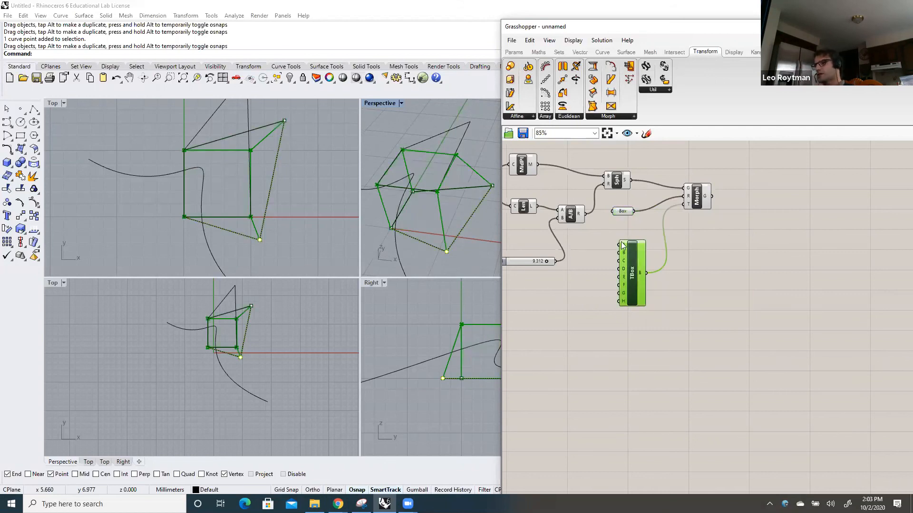
pyautogui.click(622, 212)
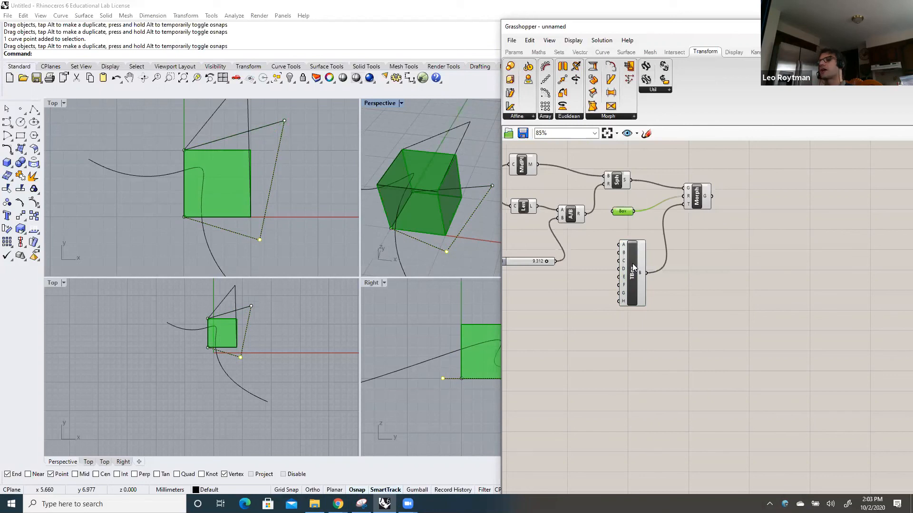
pyautogui.click(632, 264)
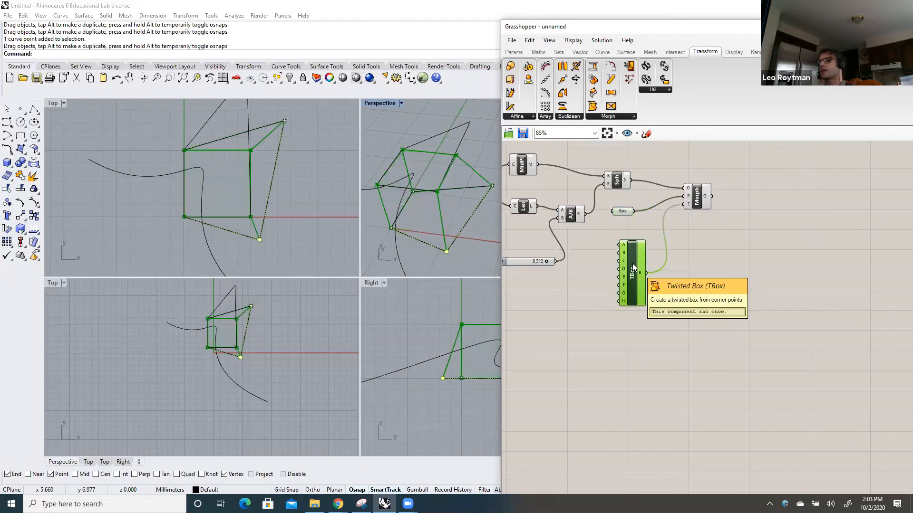
pyautogui.click(698, 196)
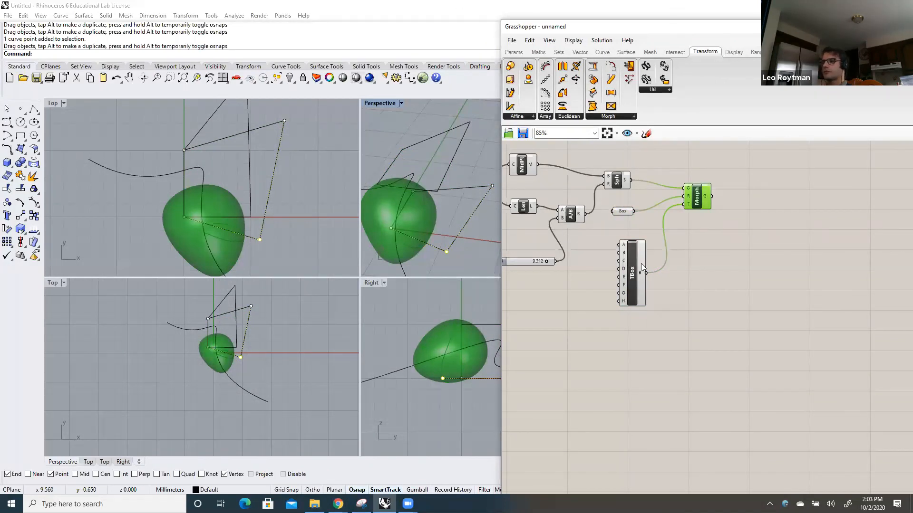
# Preview the Twisted Box and the reference Box again, nudging both components slightly down the canvas, and clear the selection
pyautogui.moveTo(635, 266); pyautogui.dragTo(632, 270)
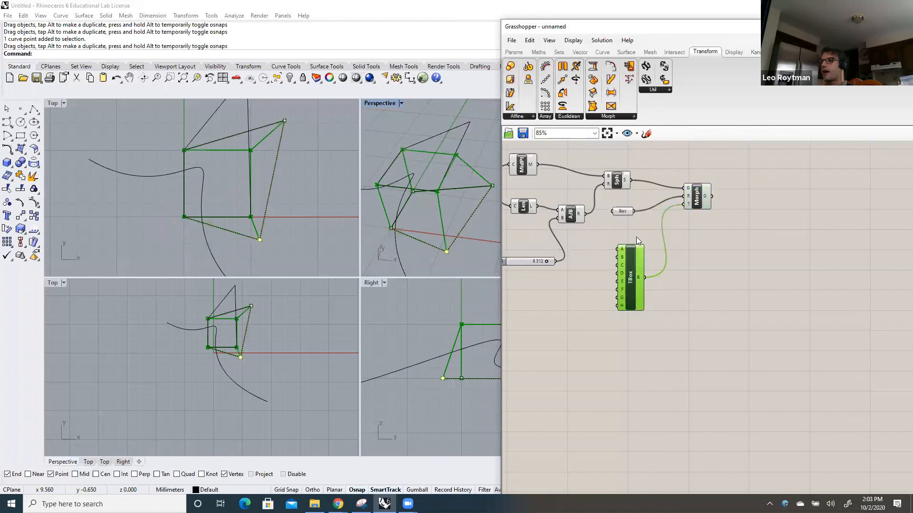
pyautogui.click(625, 215)
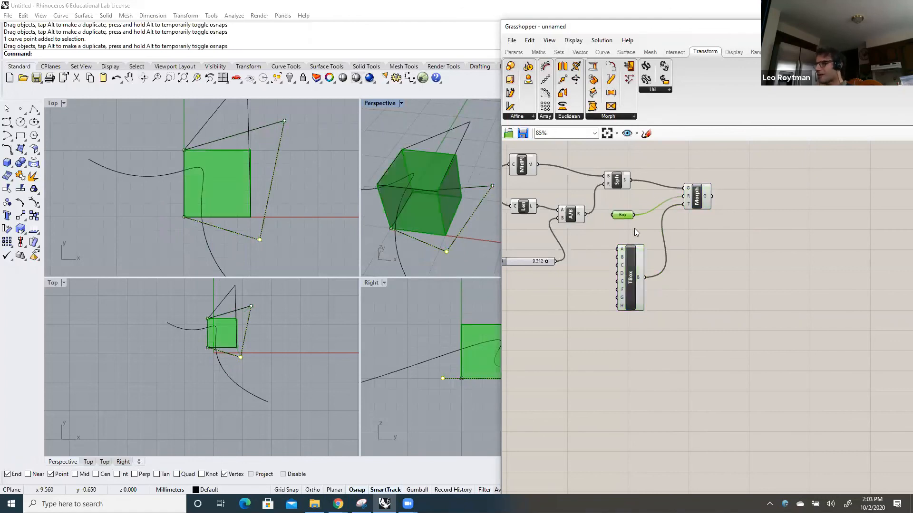
pyautogui.click(634, 228)
pyautogui.click(625, 216)
pyautogui.click(628, 227)
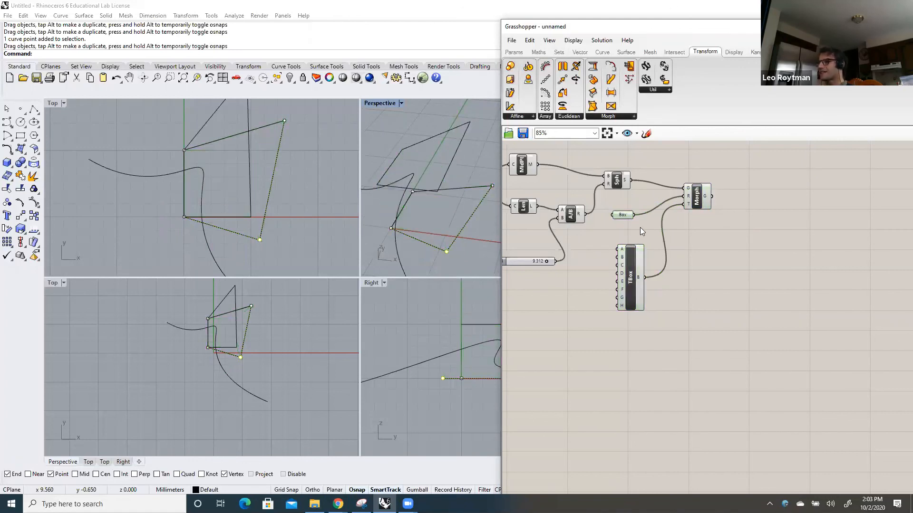